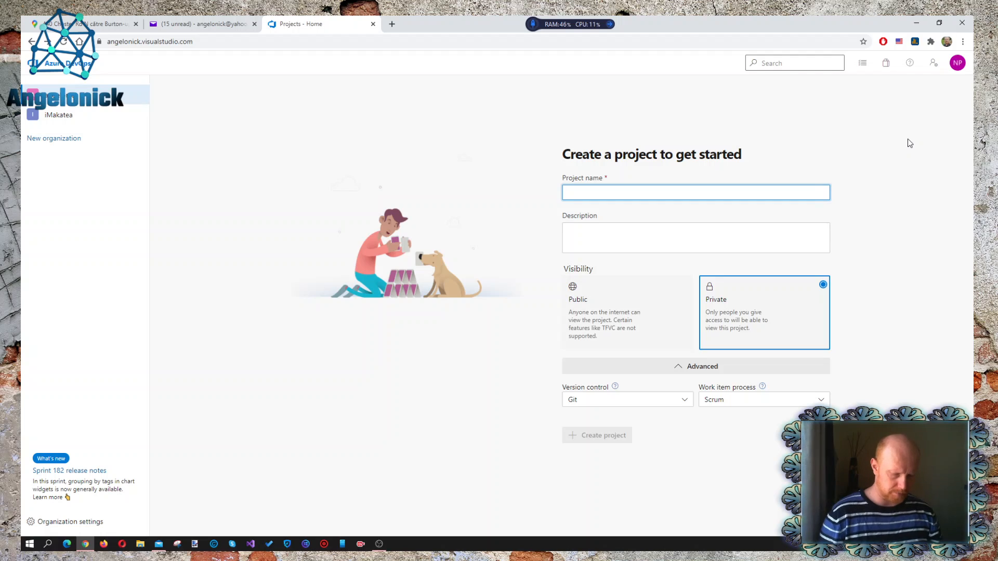
Name the new project "Video Tutorial Test Project".
type("Vi")
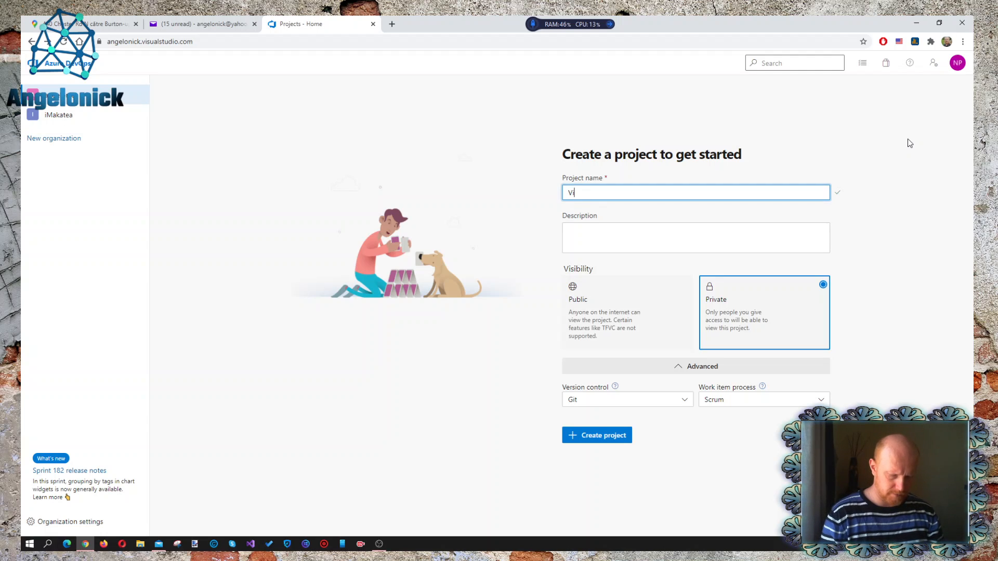
type("deo Tutor")
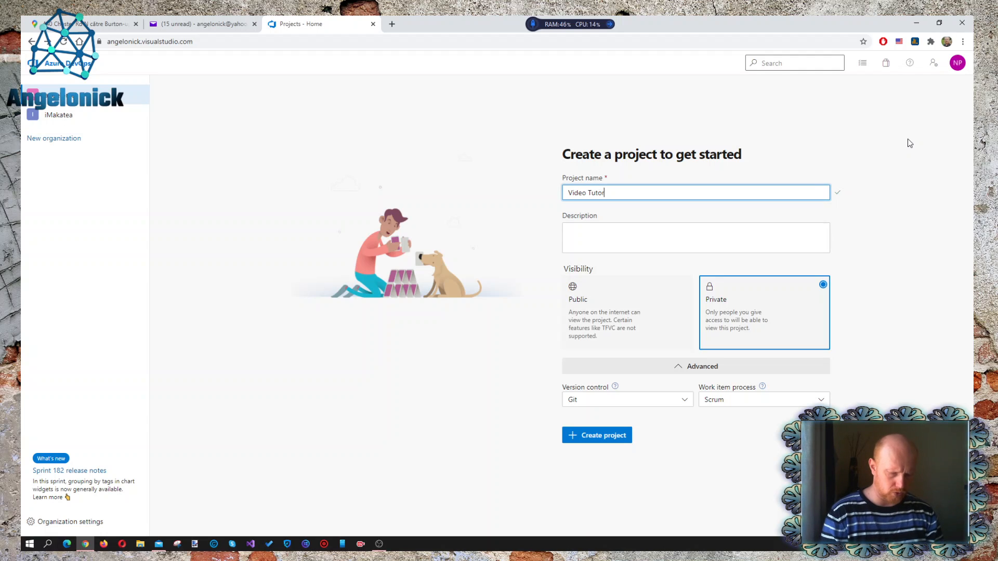
type("ial Tes")
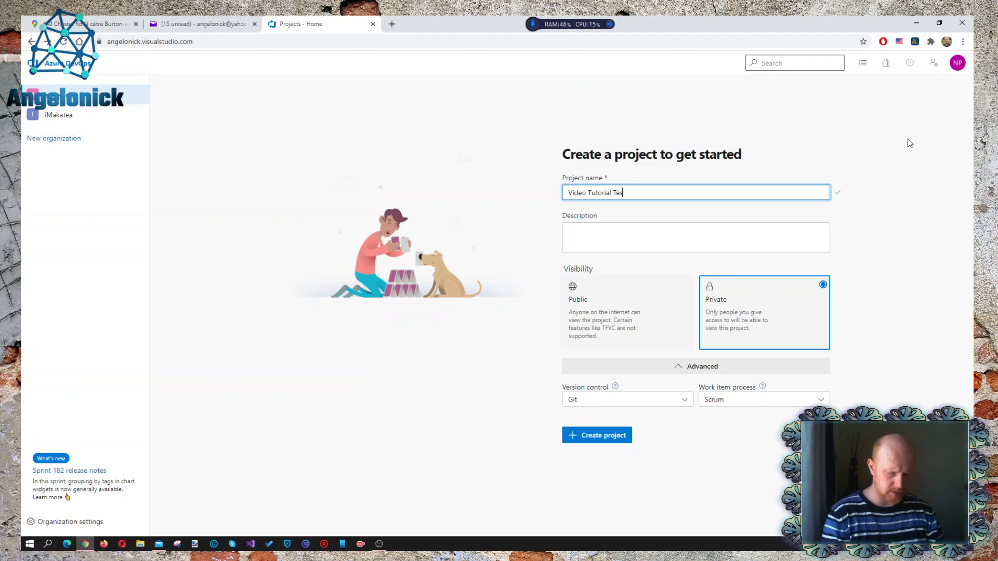
type("t Project")
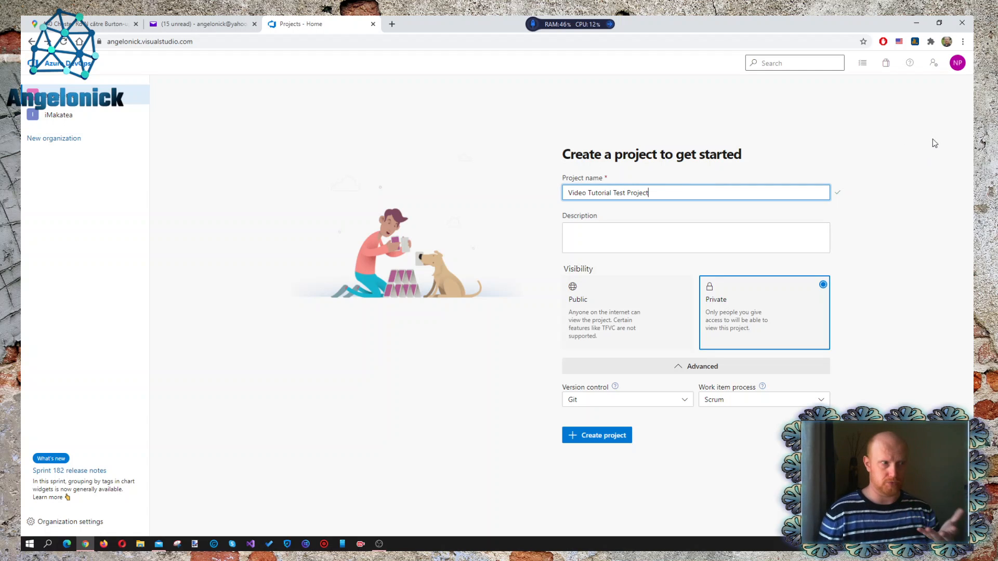
Enter "Just a simple test project" as the project's description.
left_click(705, 237)
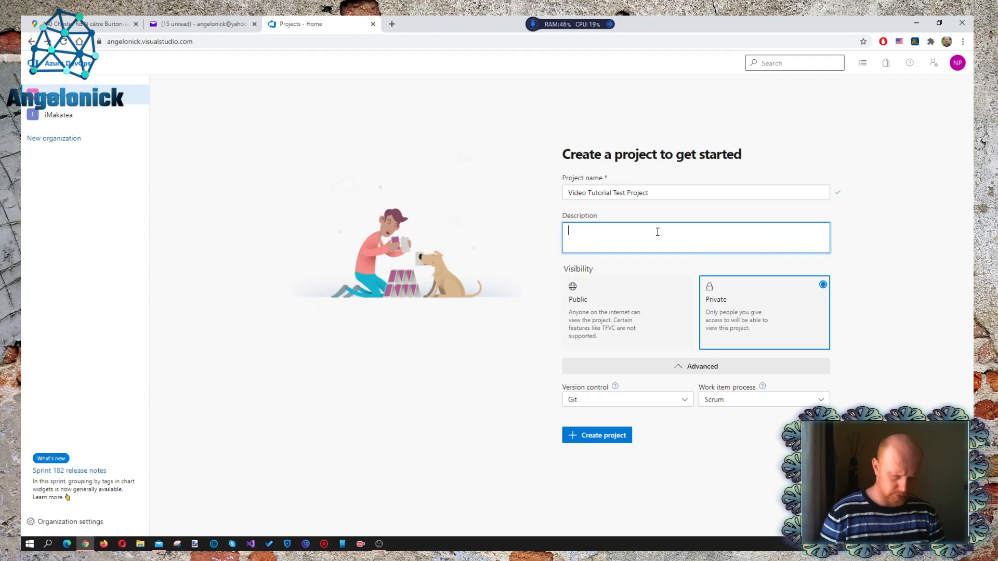
type("Just a si")
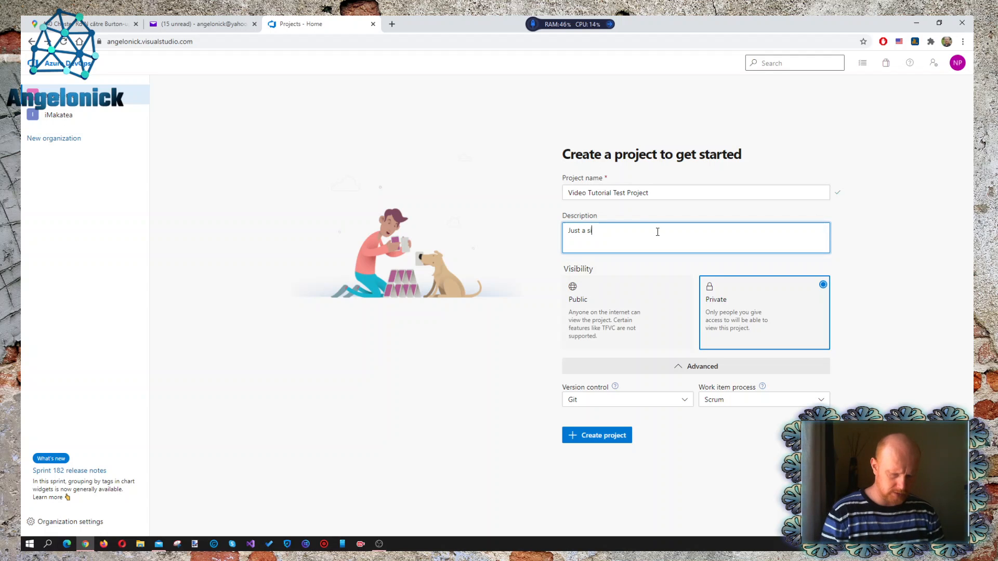
type("mple test p")
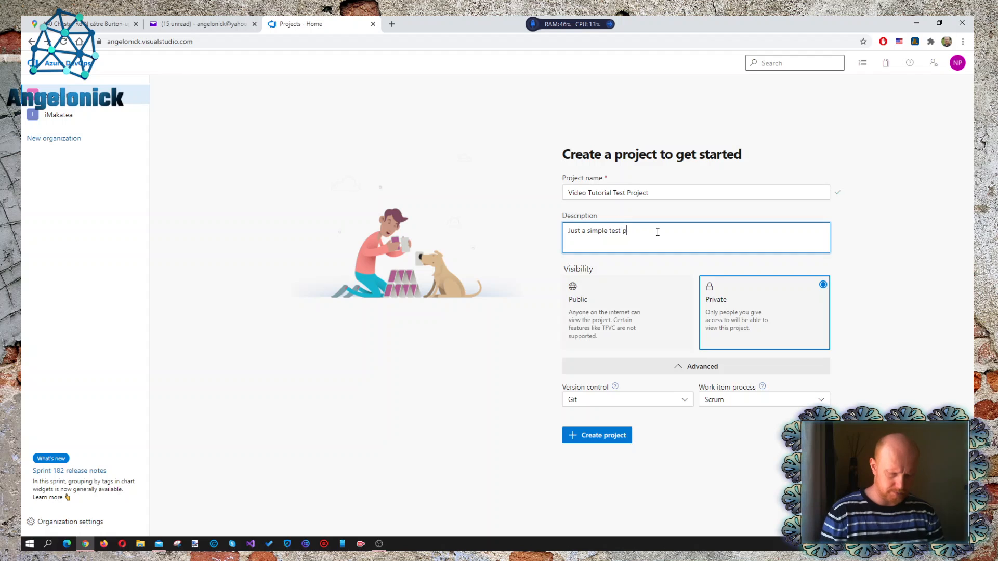
type("roject")
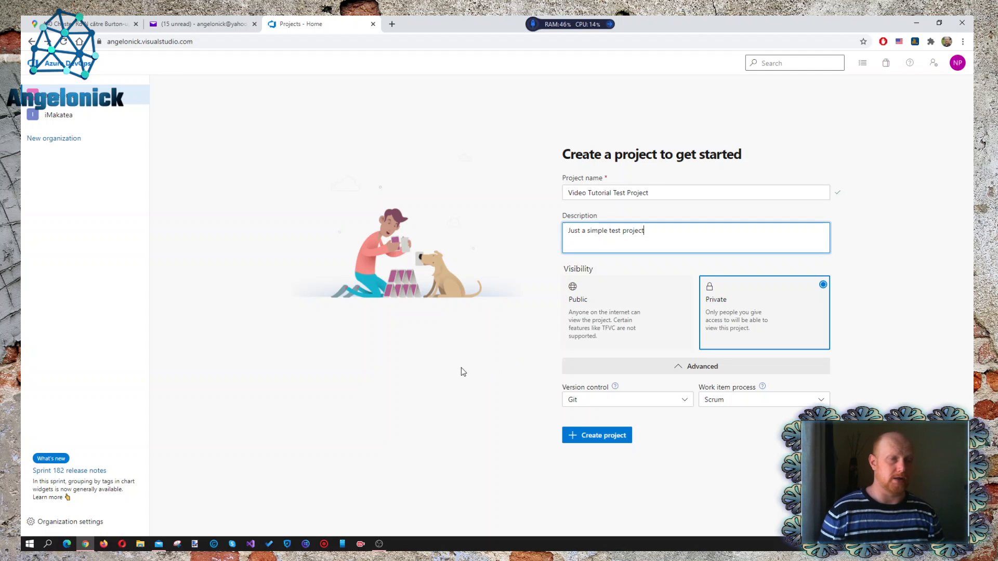
Examine the advanced project settings and the available version control options for the new project.
left_click(675, 371)
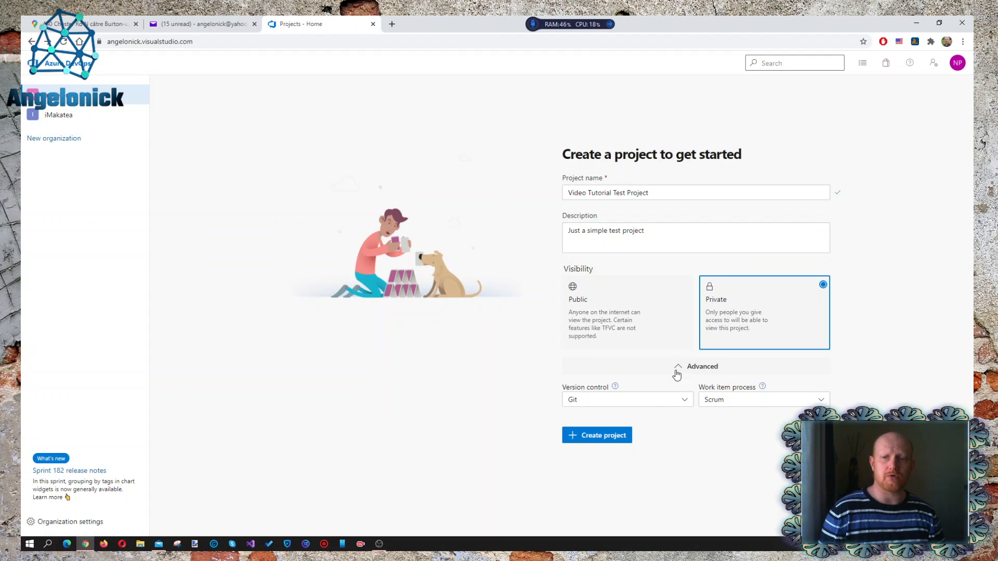
left_click(682, 371)
left_click(681, 372)
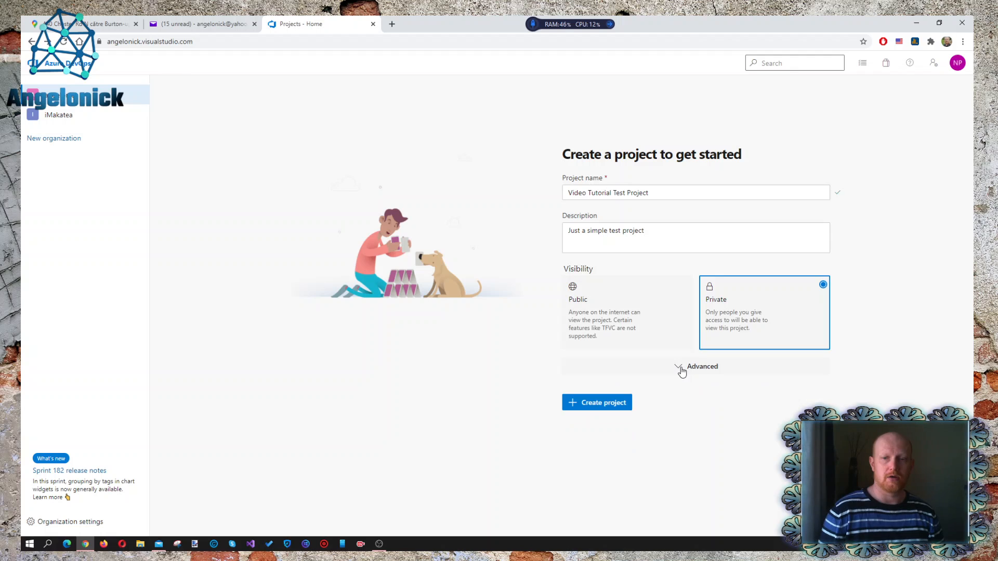
left_click(679, 372)
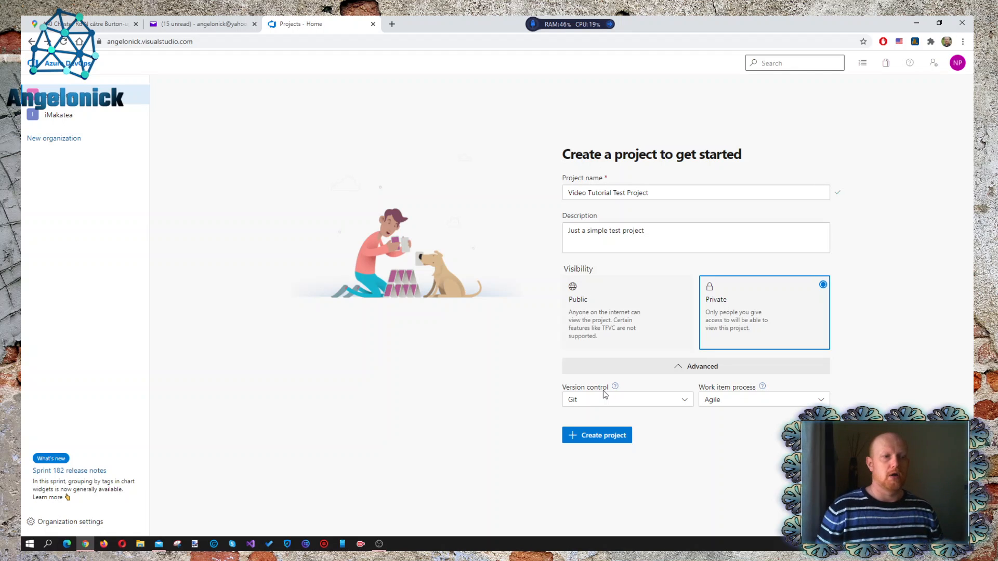
left_click(655, 407)
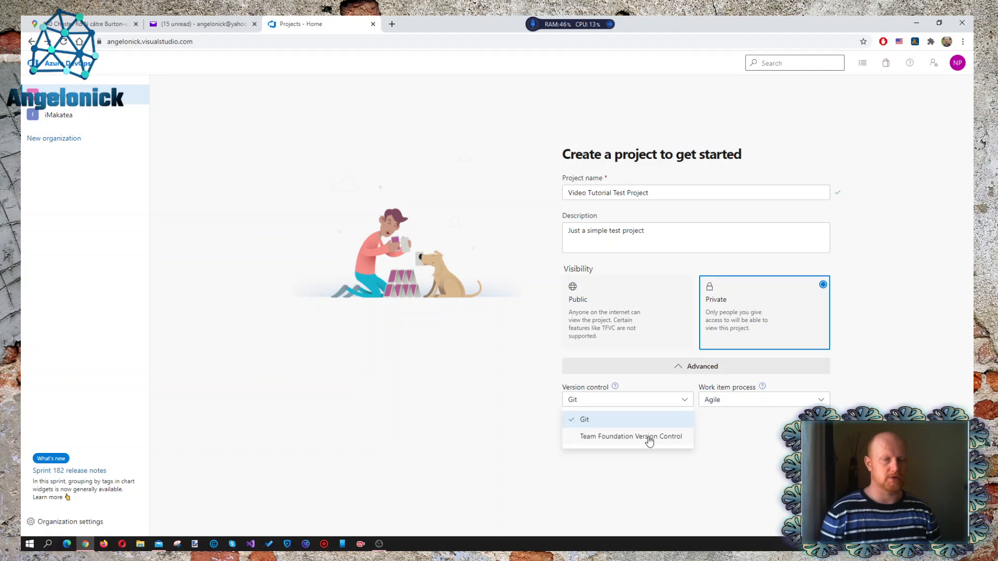
left_click(670, 490)
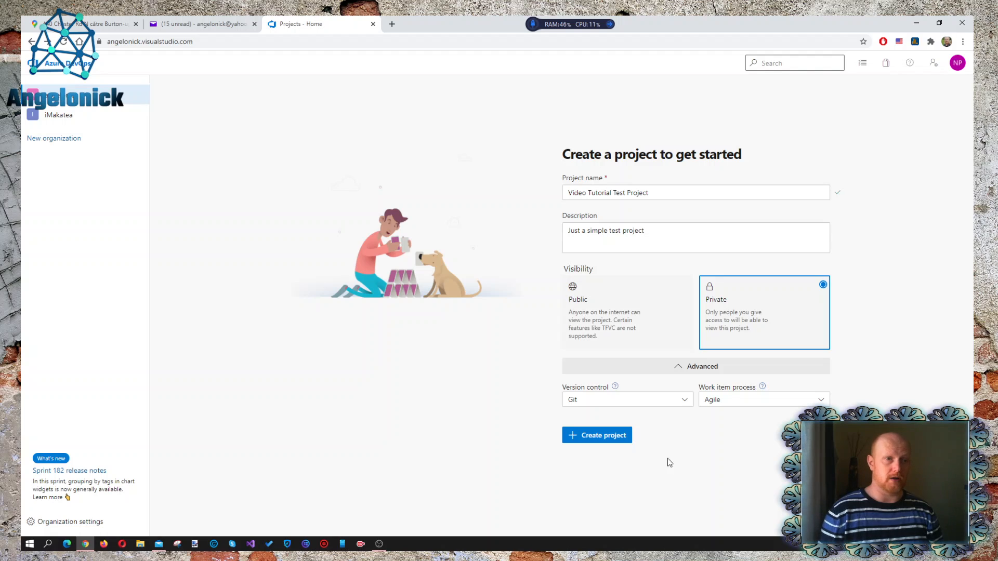
left_click(667, 404)
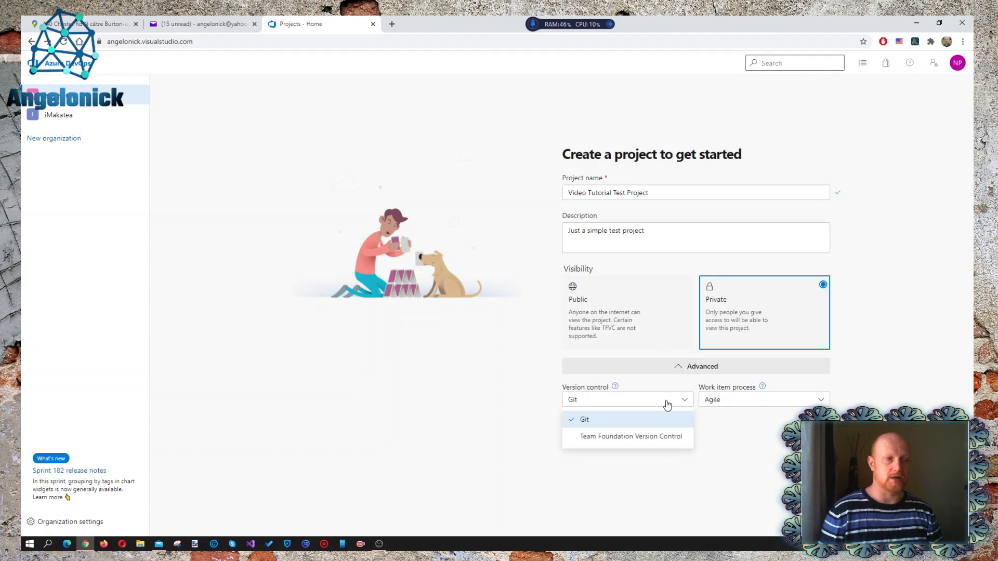
left_click(667, 405)
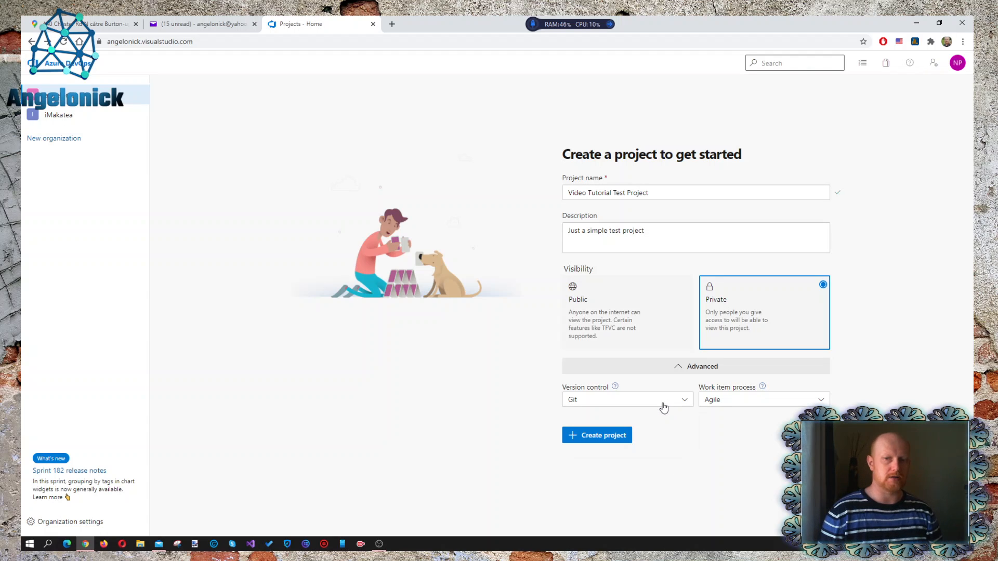
left_click(662, 406)
left_click(656, 405)
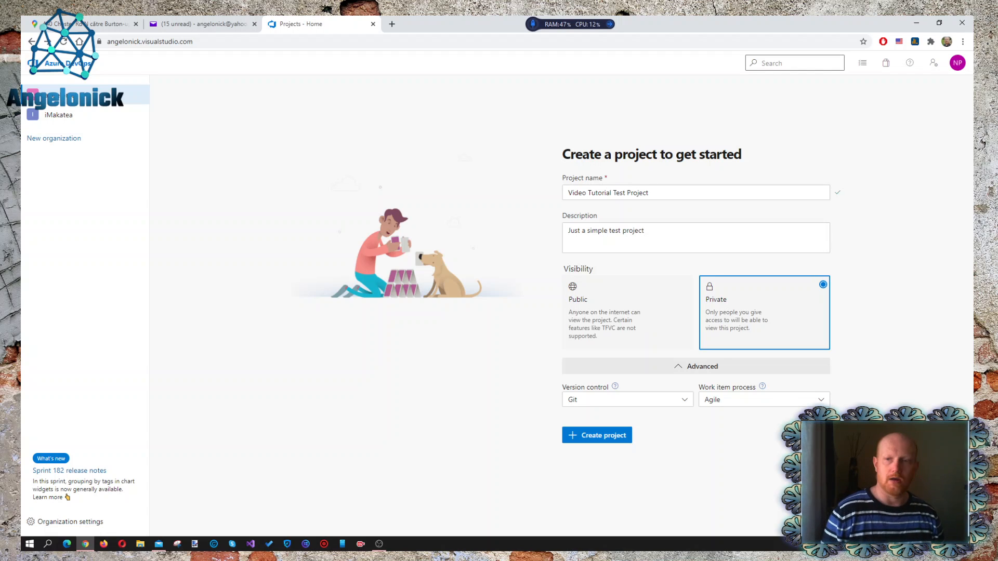
Switch the work item process to Scrum and back to Agile.
left_click(771, 401)
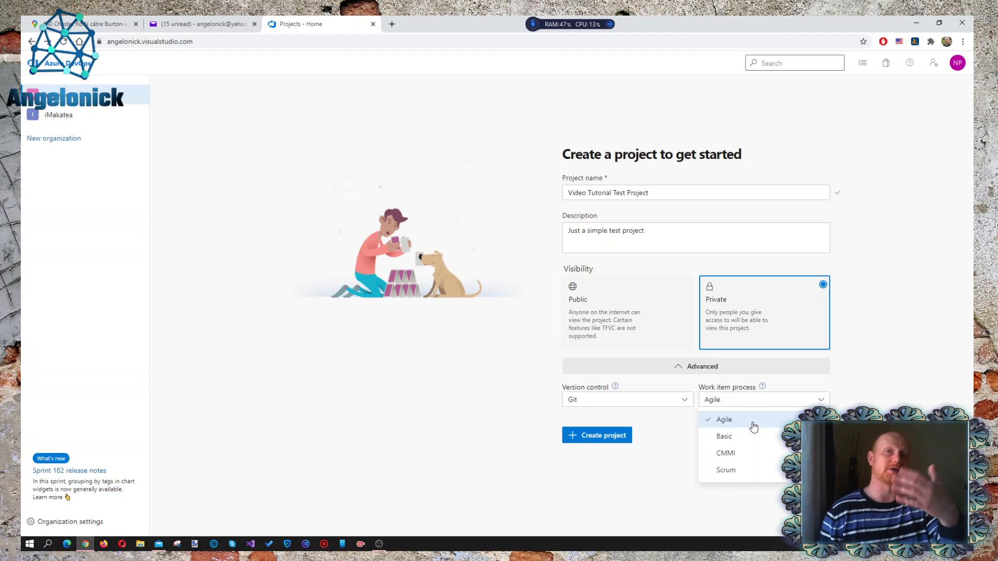
left_click(749, 474)
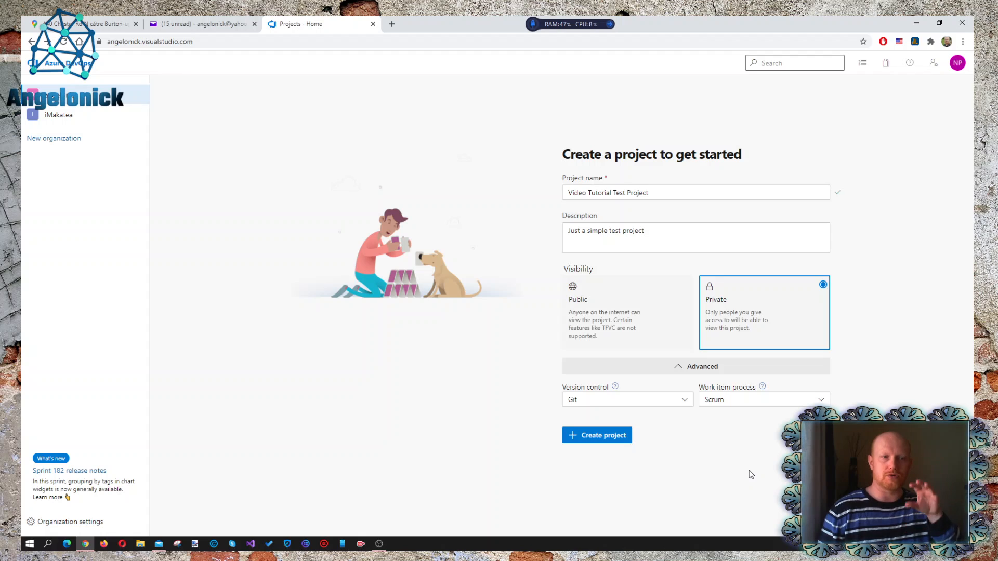
left_click(751, 410)
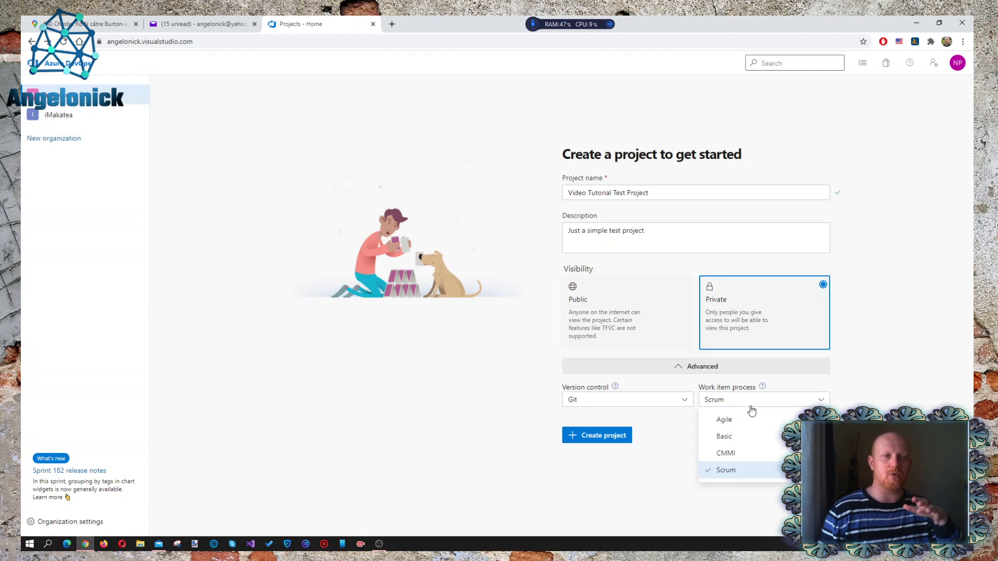
left_click(747, 420)
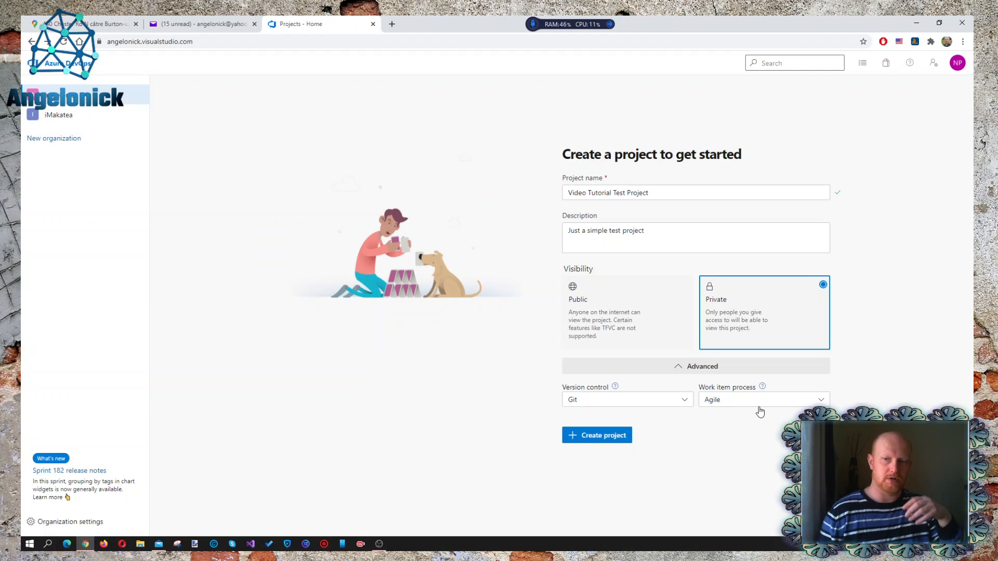
Set the work item process to Scrum and create the project.
left_click(761, 405)
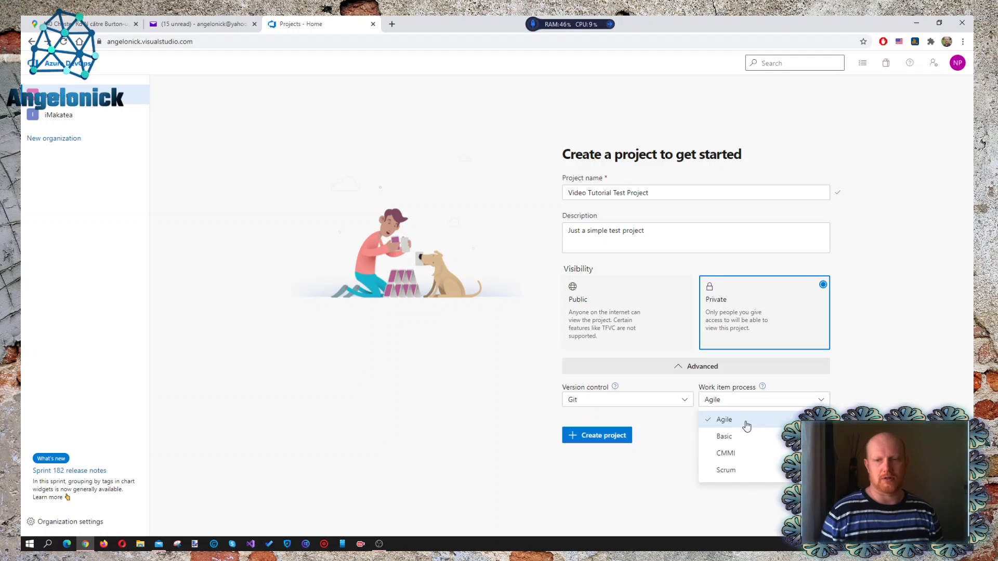
left_click(731, 472)
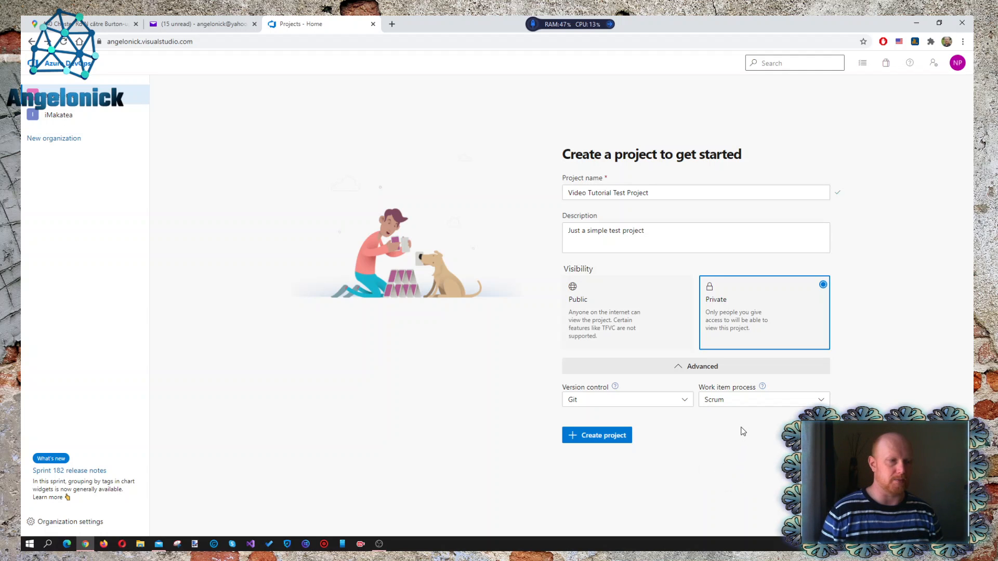
left_click(605, 441)
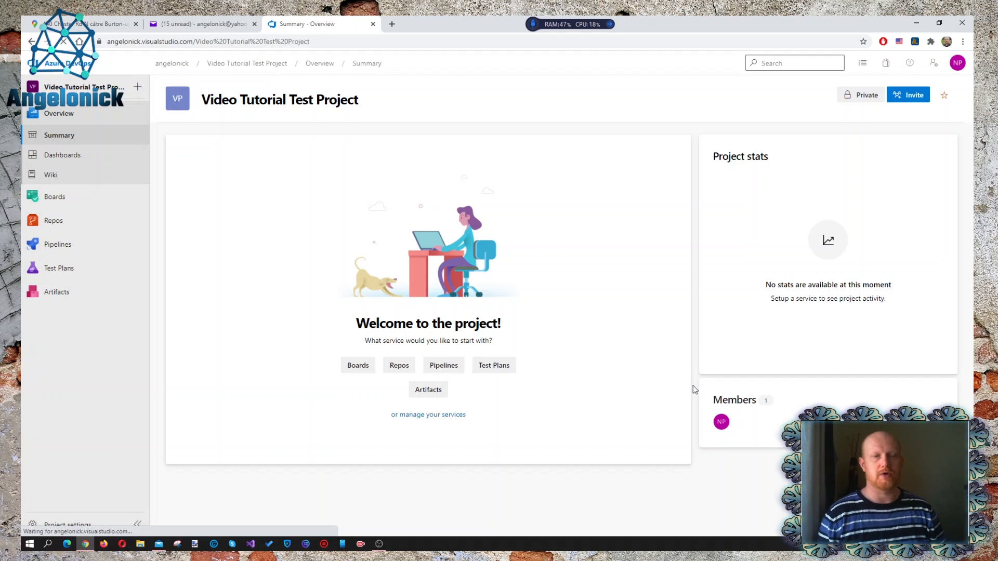
Look through the new project's overview section, including its summary, dashboards and wiki pages.
left_click(403, 365)
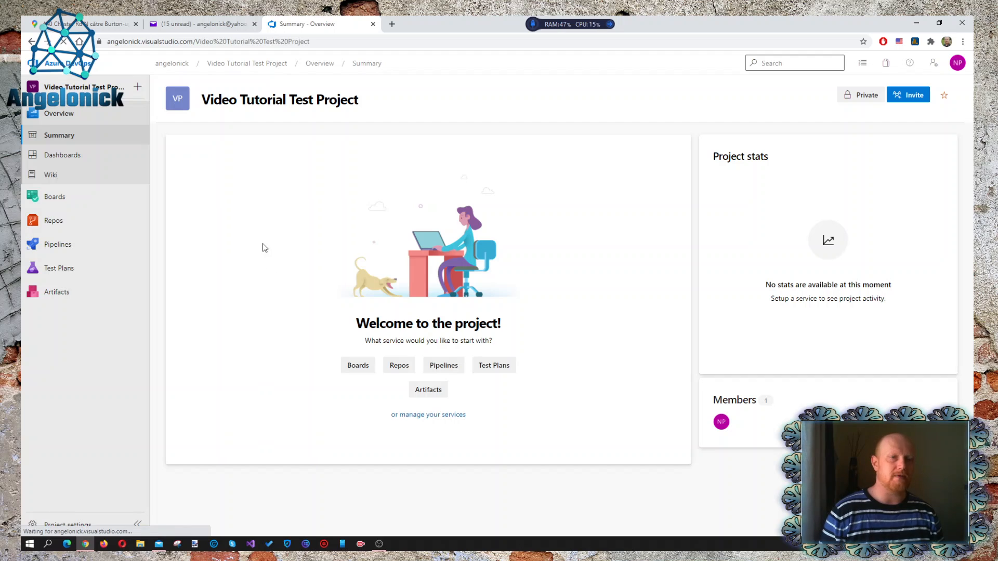
left_click(71, 115)
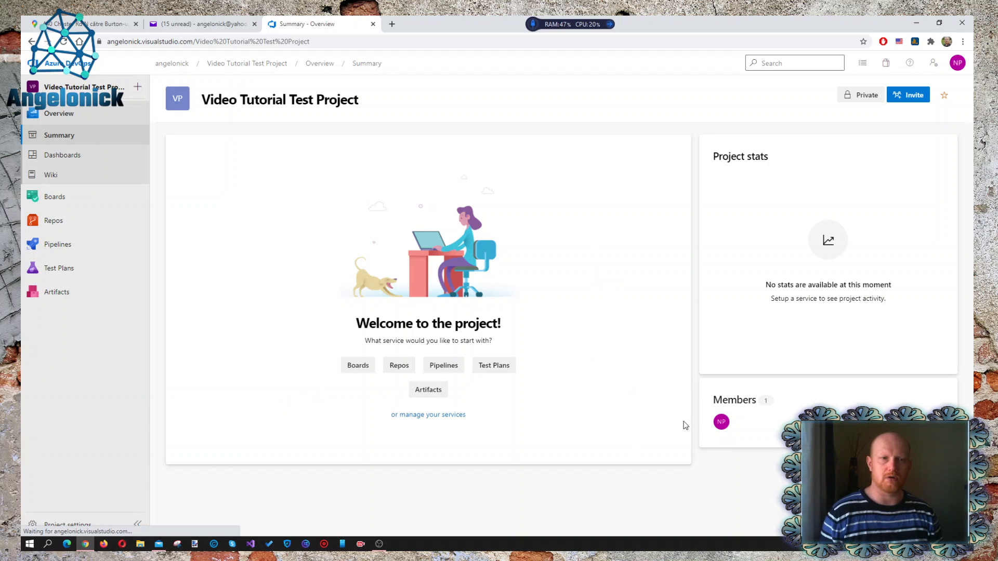
left_click(77, 146)
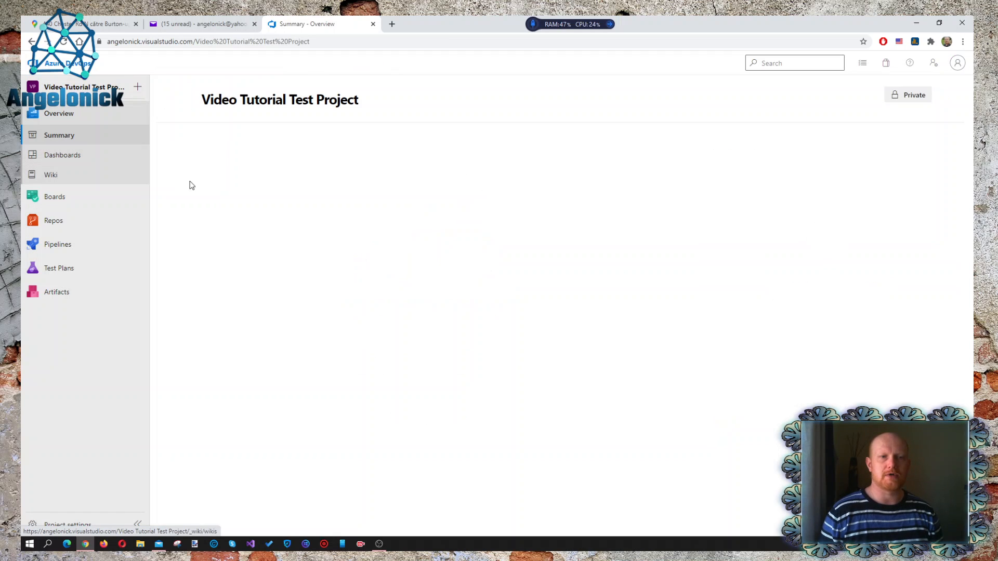
left_click(71, 136)
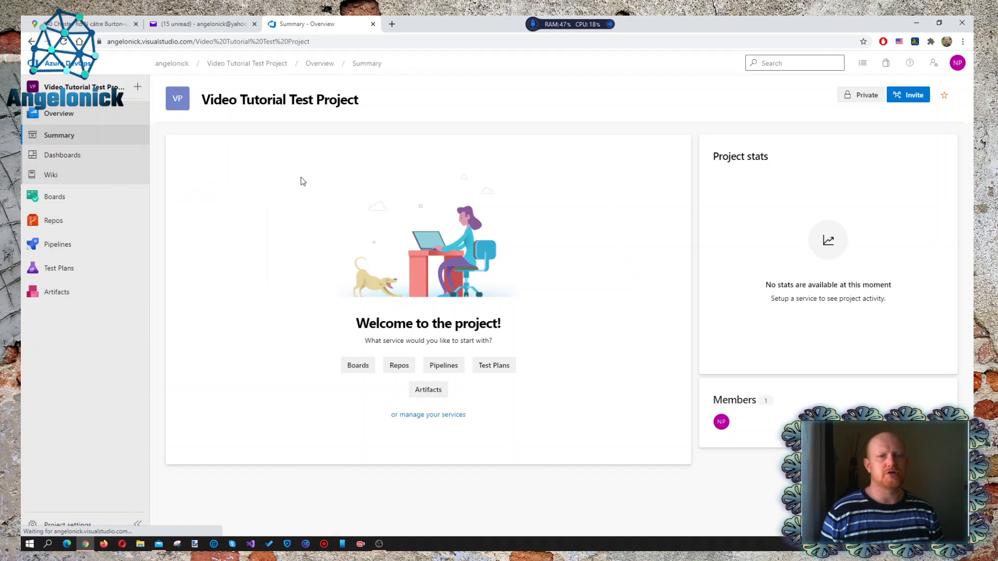
left_click(28, 157)
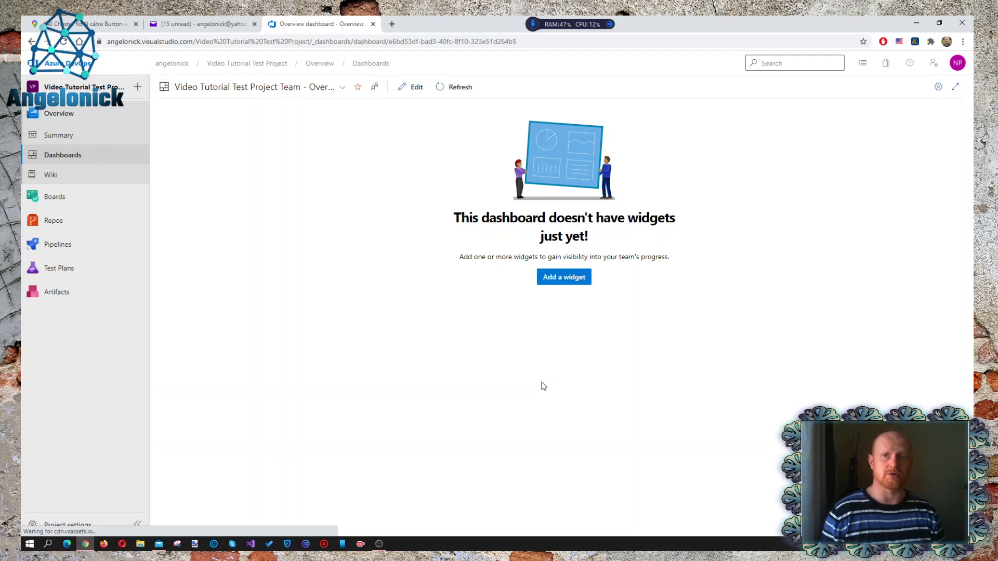
left_click(59, 179)
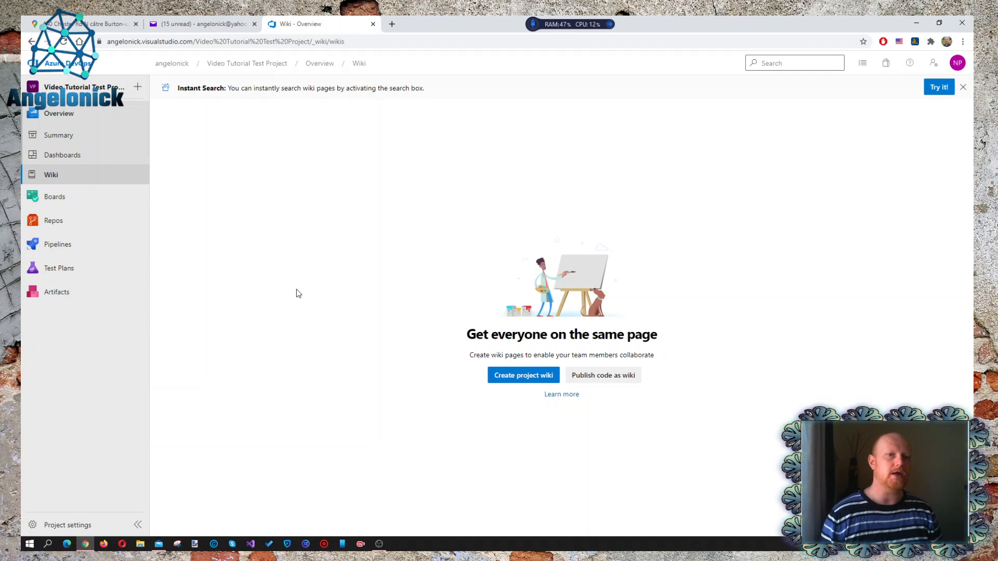
Look through the project's Boards section, covering the work items, board, sprints and queries pages.
left_click(66, 198)
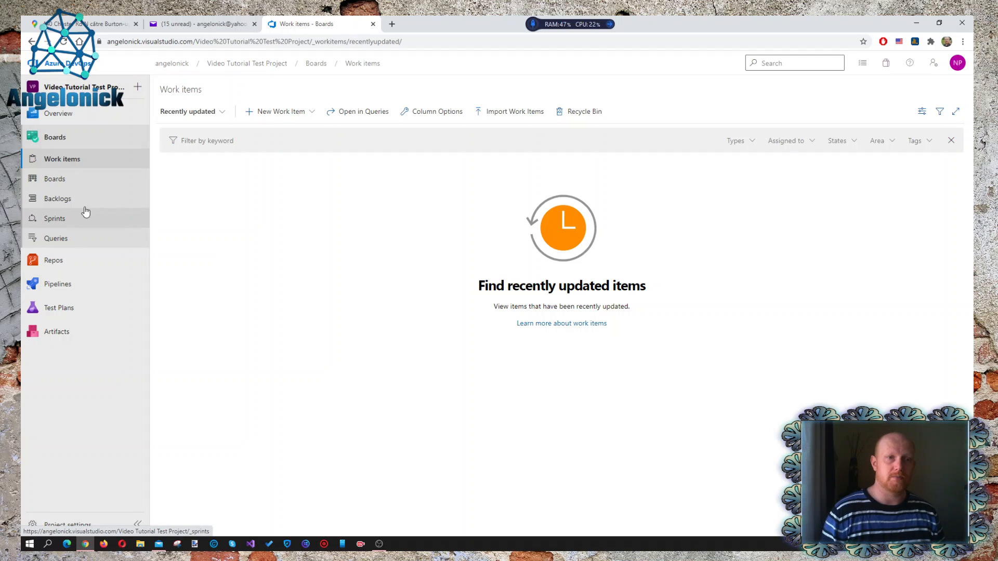
left_click(90, 181)
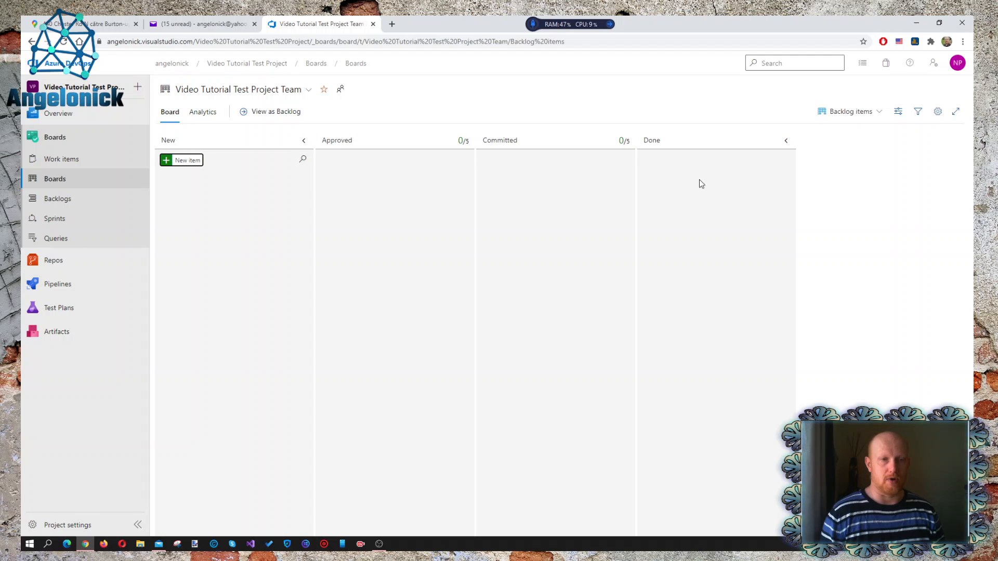
left_click(58, 218)
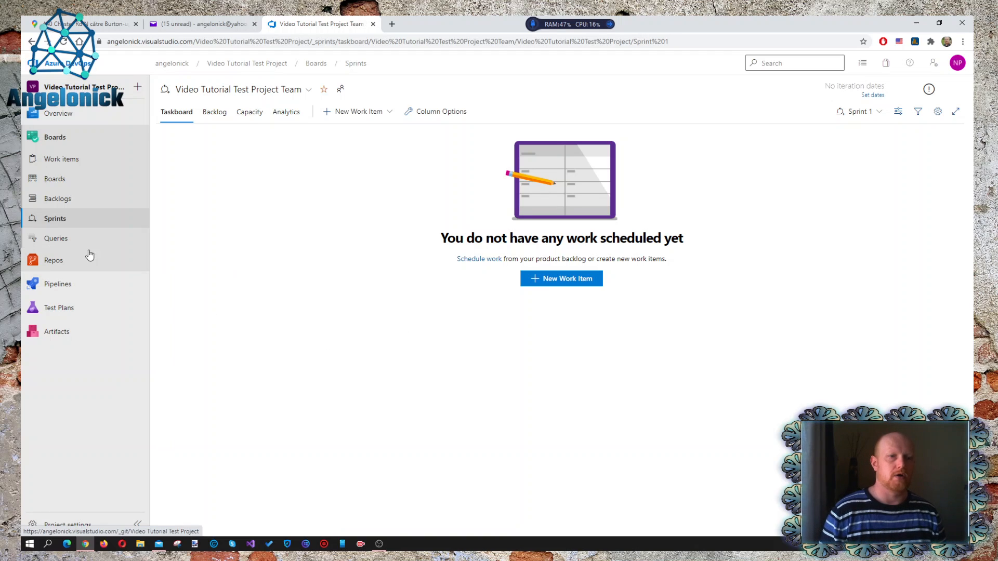
left_click(78, 239)
mouse_move(148, 256)
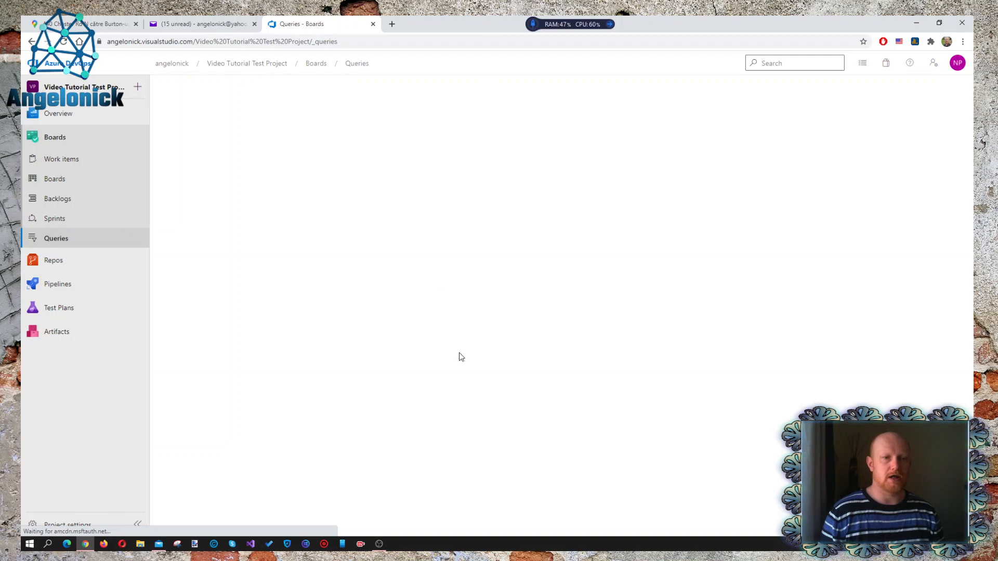
Open the project's Repos section and examine the repository's clone, push, import and initialization options.
left_click(68, 262)
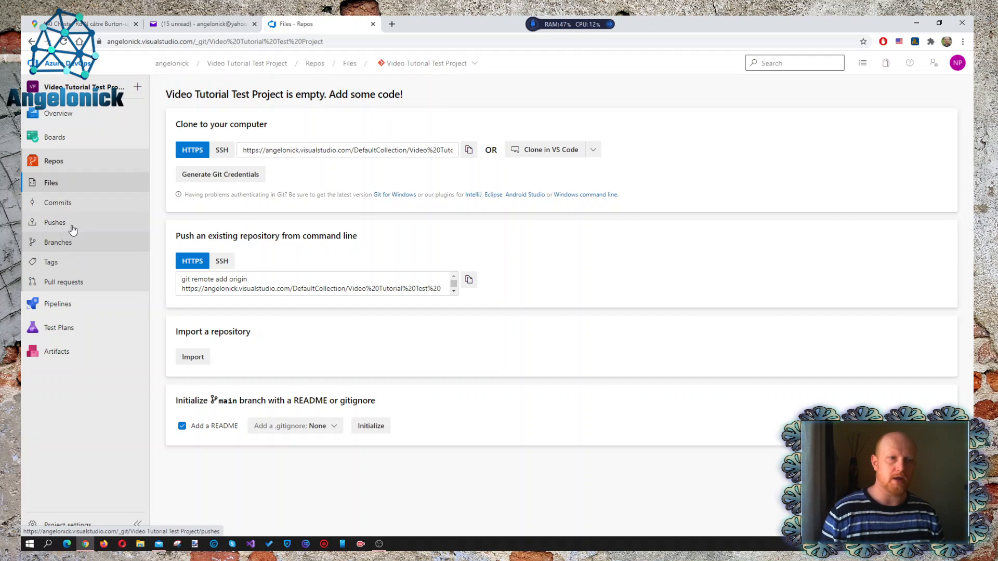
mouse_move(62, 297)
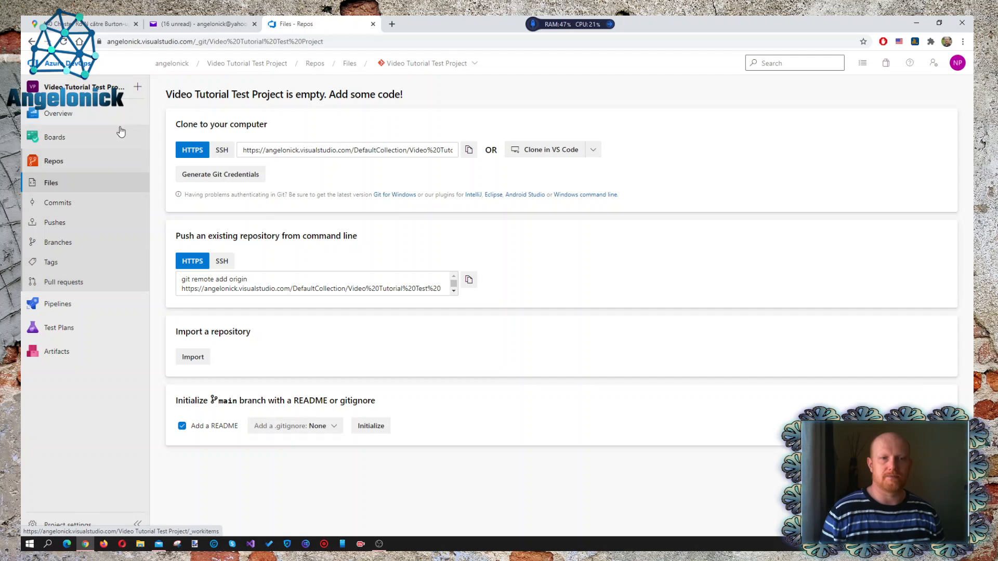
Look through the project's Pipelines, Test Plans and Artifacts sections.
left_click(64, 312)
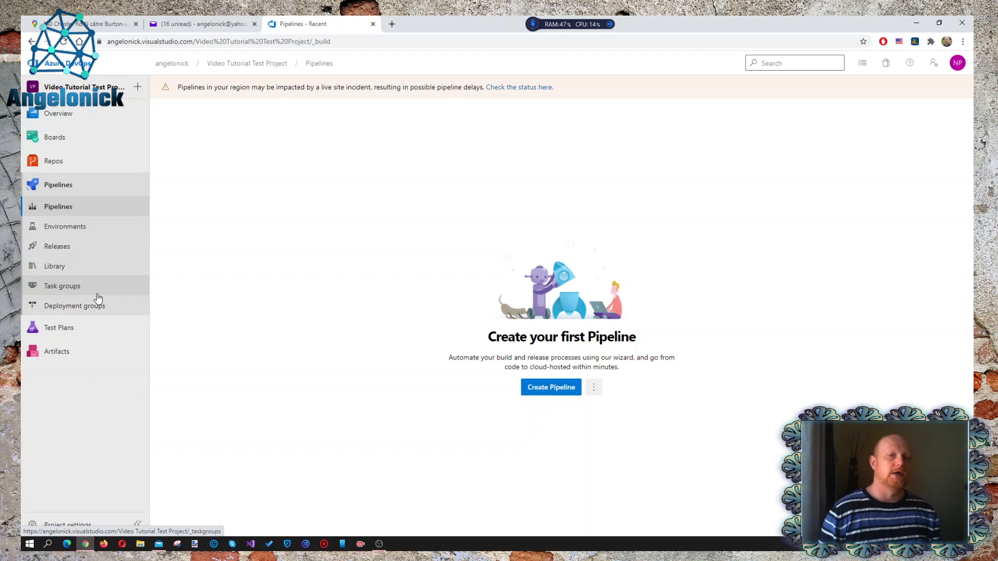
left_click(159, 340)
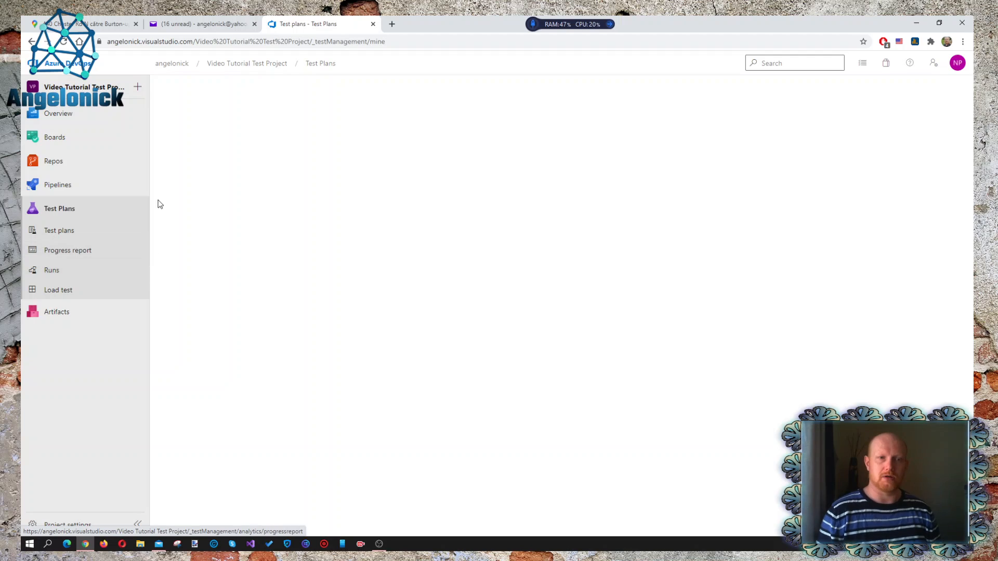
mouse_move(130, 173)
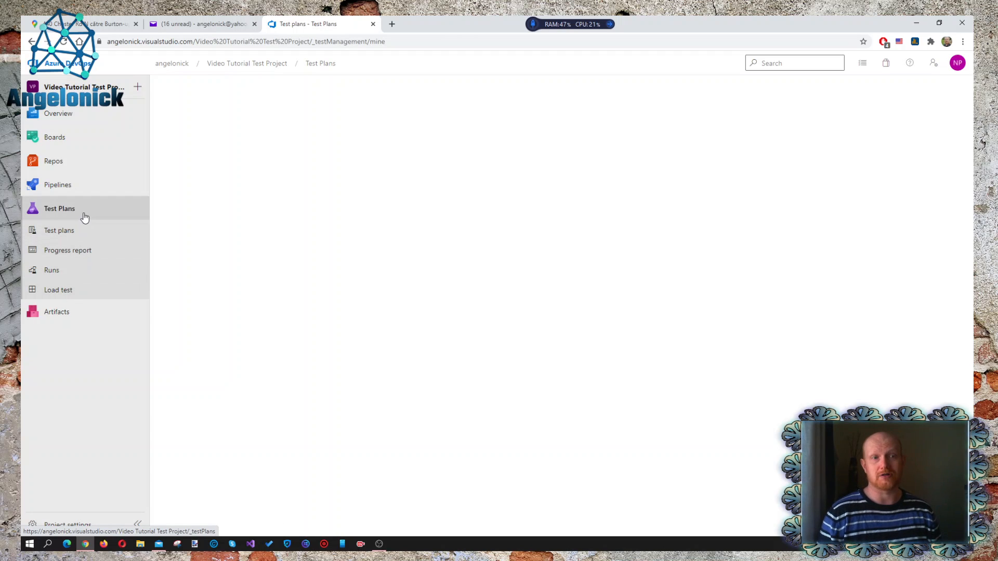
left_click(89, 185)
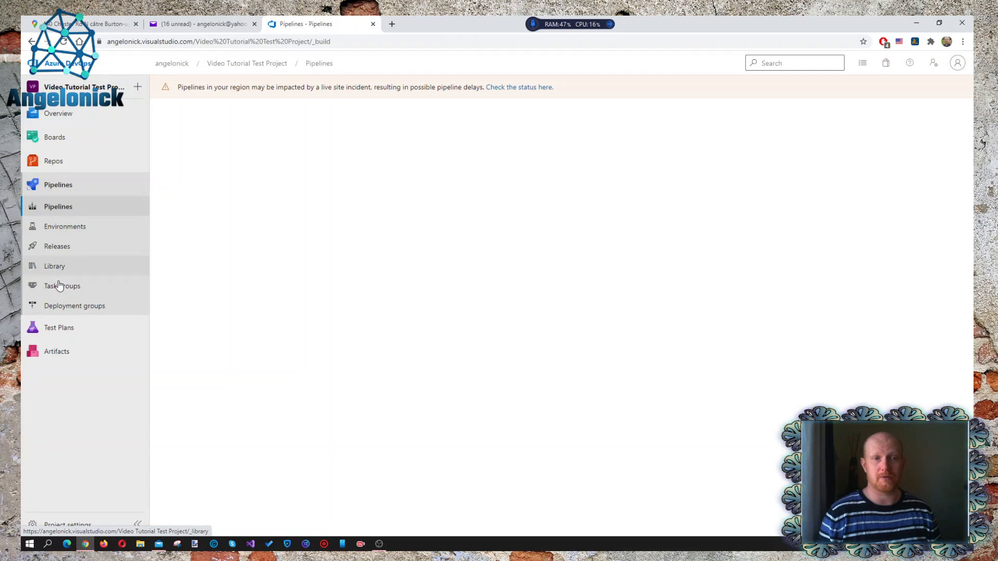
left_click(52, 328)
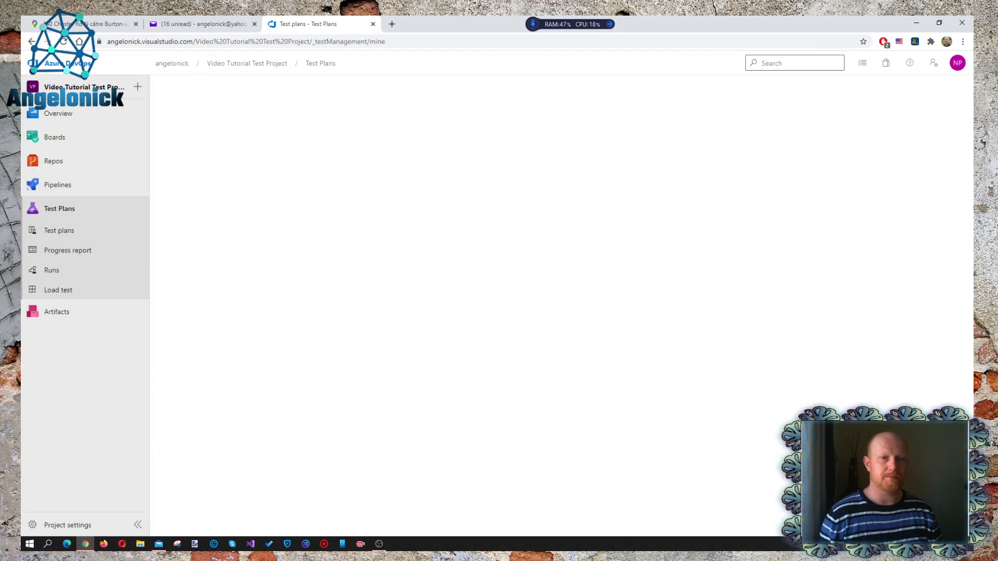
left_click(69, 313)
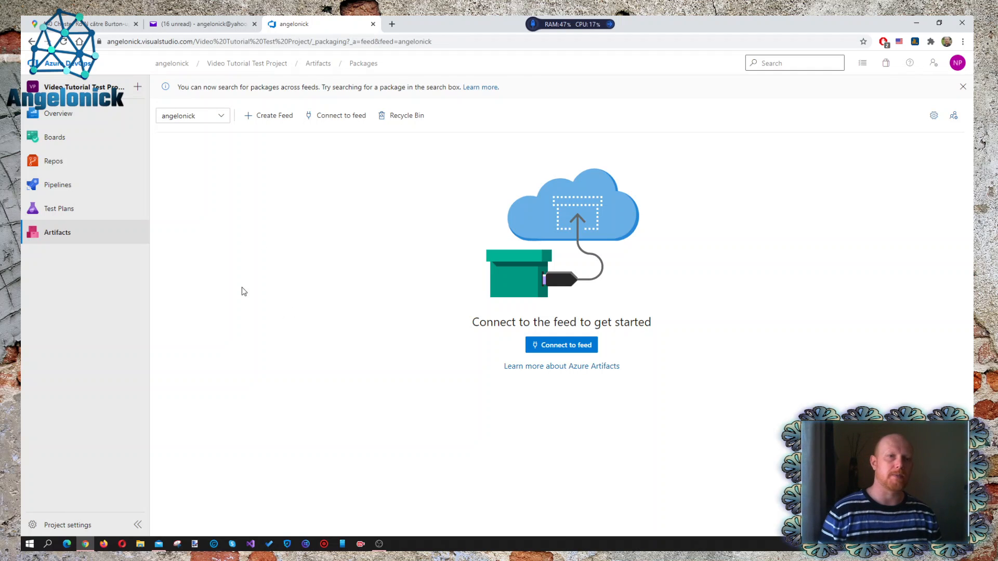
Open the project's overview dashboard and add a Burndown widget in the grid's upper-left corner.
left_click(76, 120)
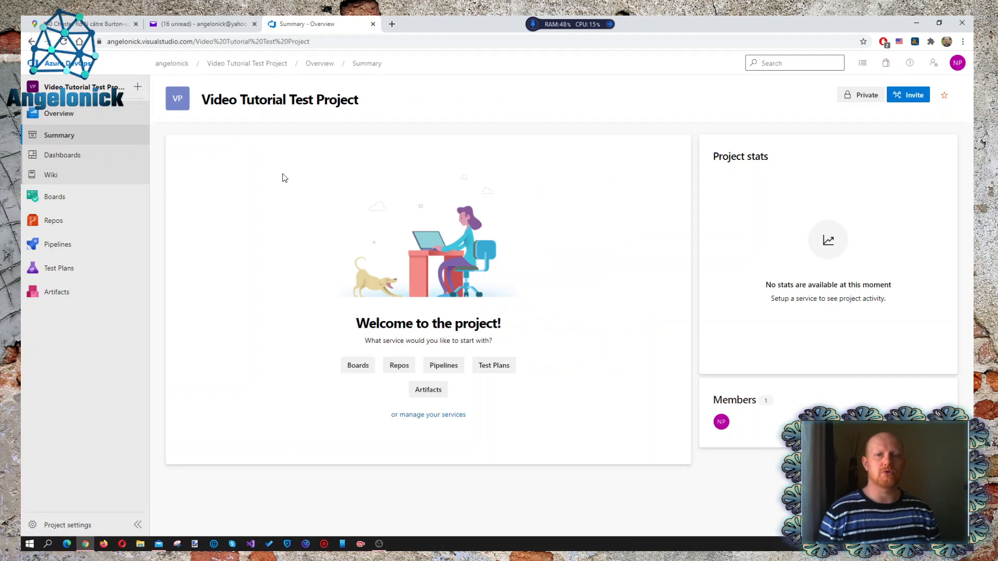
left_click(61, 155)
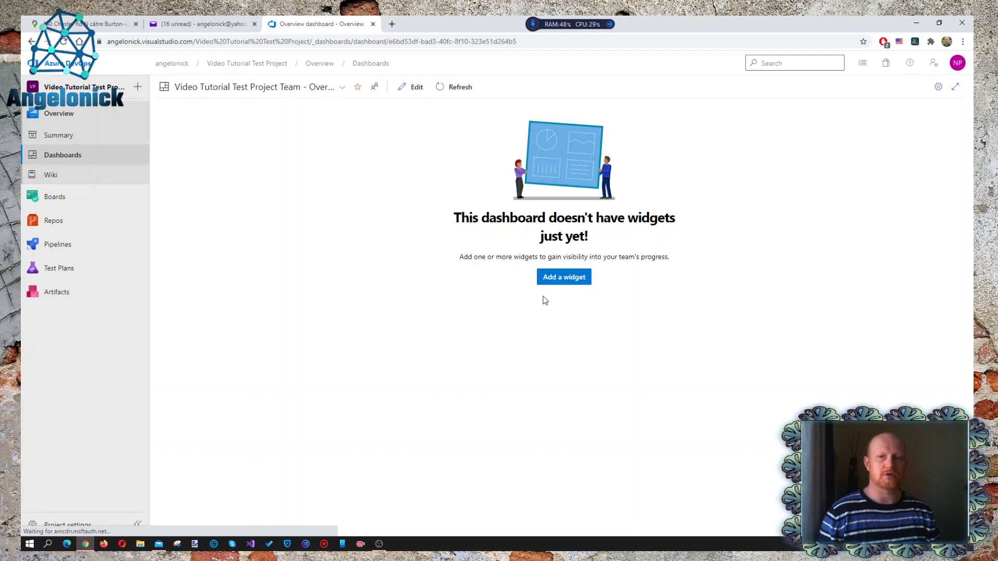
left_click(555, 279)
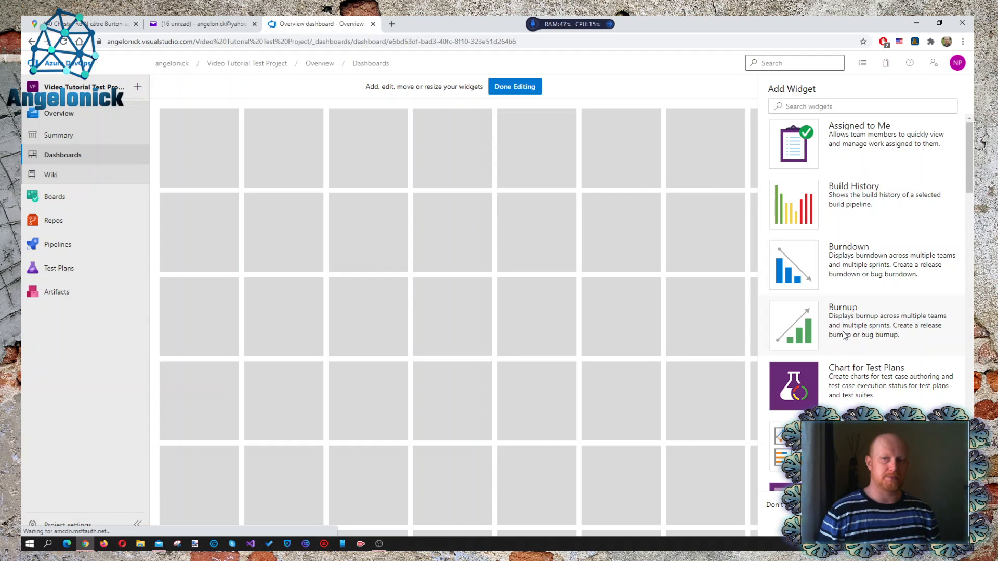
left_click(852, 262)
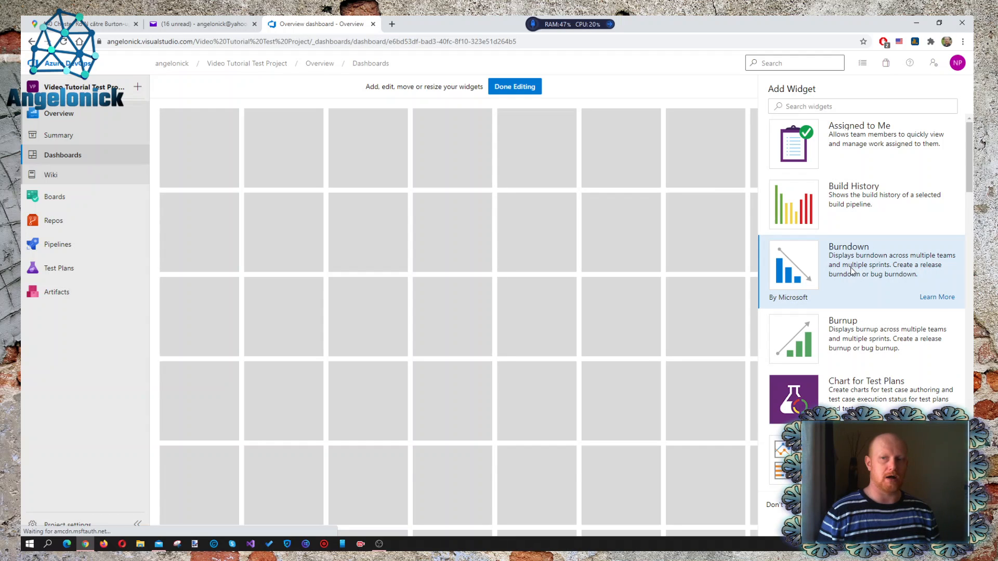
left_click_drag(853, 271, 197, 169)
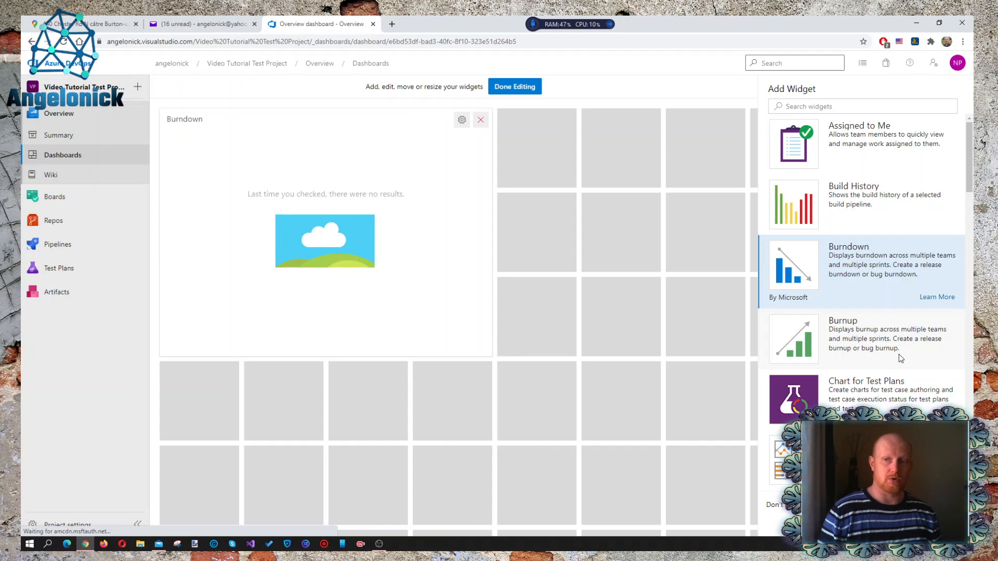
Add a Cumulative Flow Diagram (CFD) widget beside the Burndown widget and finish editing the dashboard.
scroll(899, 367, "down", 4)
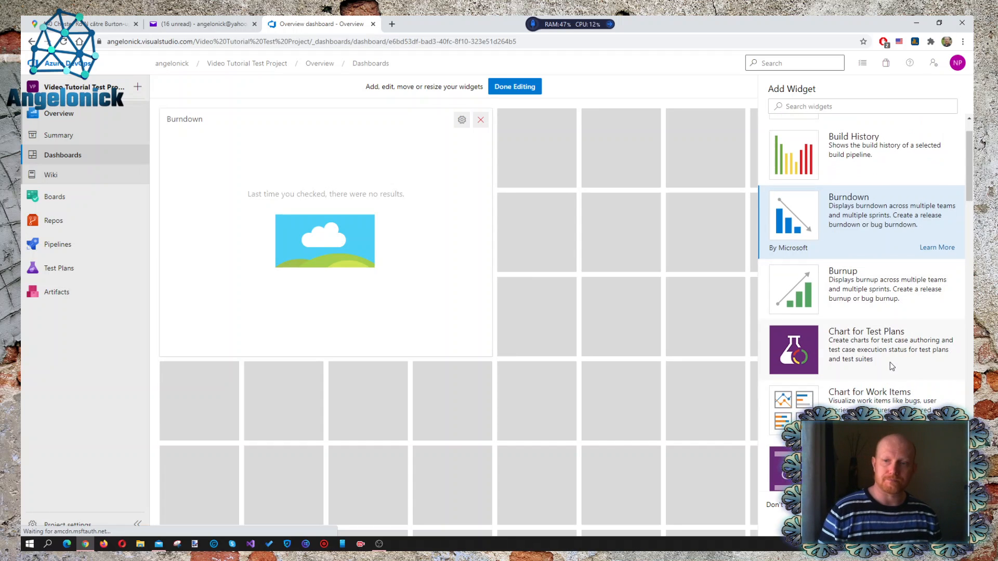
scroll(878, 351, "down", 1)
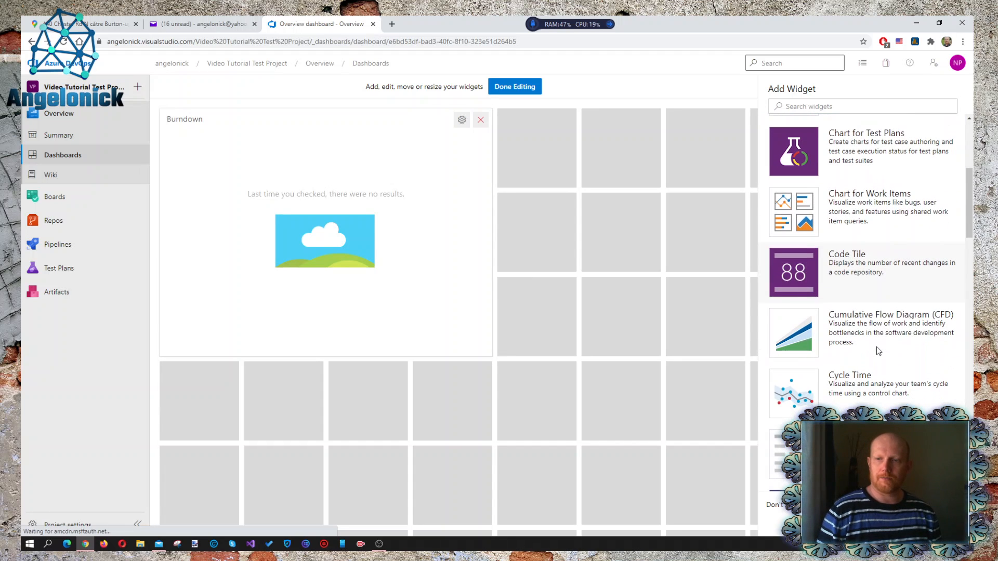
scroll(884, 365, "down", 1)
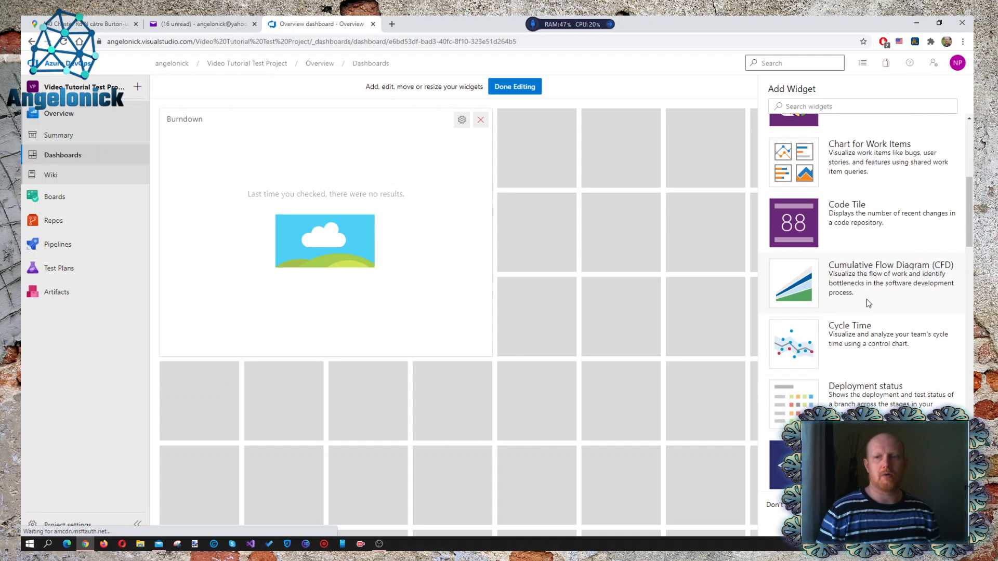
left_click_drag(858, 282, 520, 174)
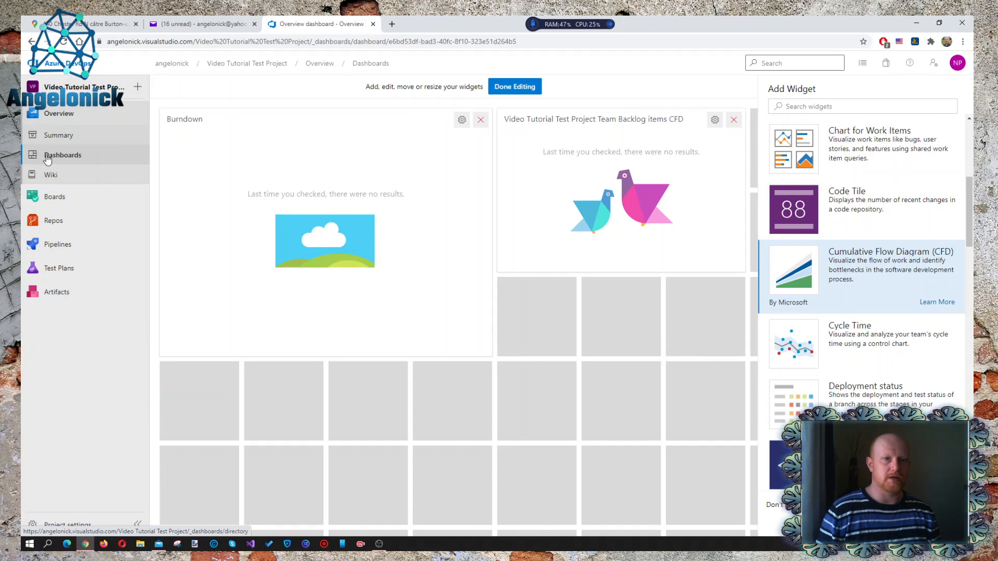
left_click(517, 87)
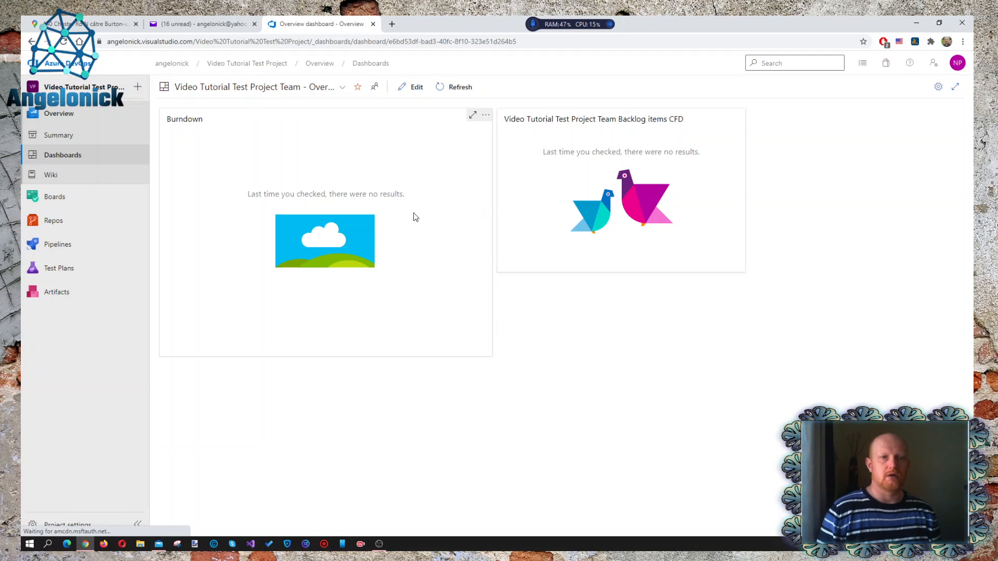
Open the project's Repos section, switch to Visual Studio 2019 without loading code, and return to the browser.
left_click(53, 222)
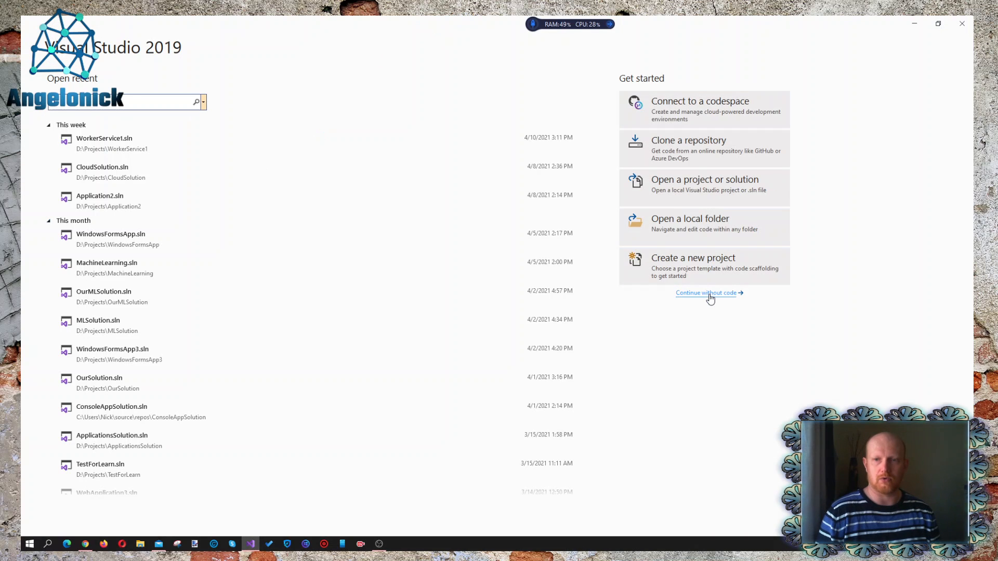
left_click(694, 293)
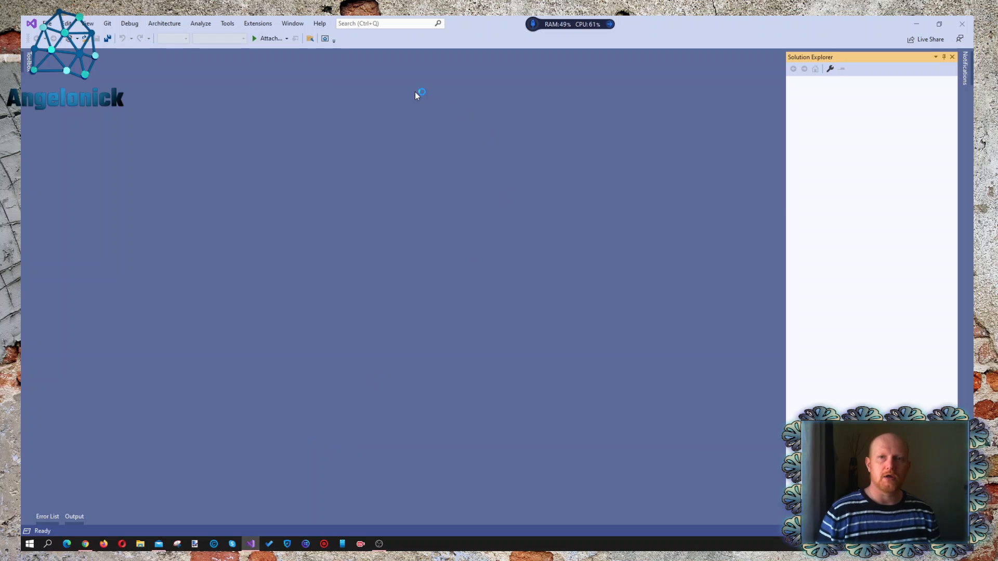
left_click_drag(480, 22, 22, 208)
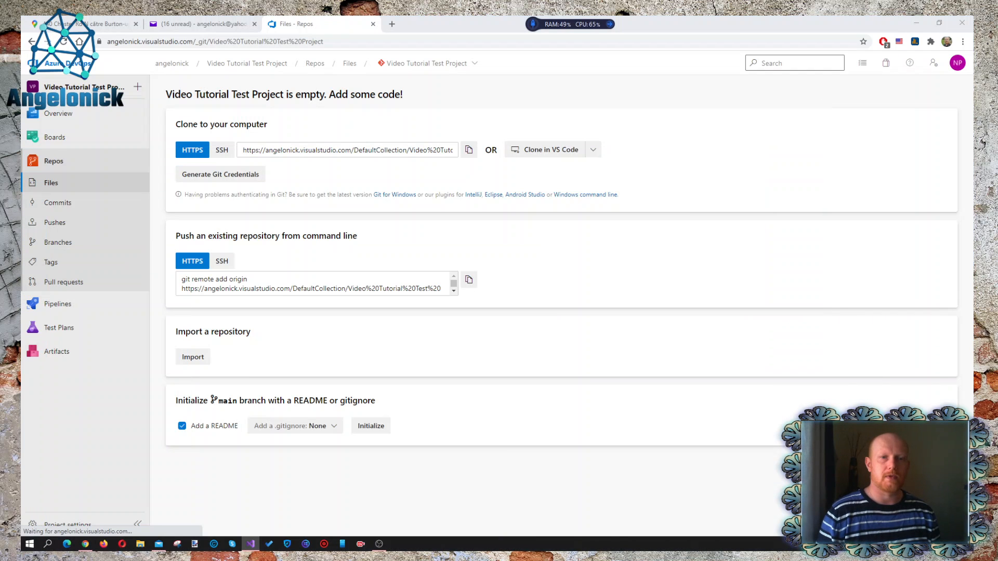
Revisit the project's work items and summary pages, and examine the widgets on the overview dashboard.
left_click(72, 138)
left_click(58, 114)
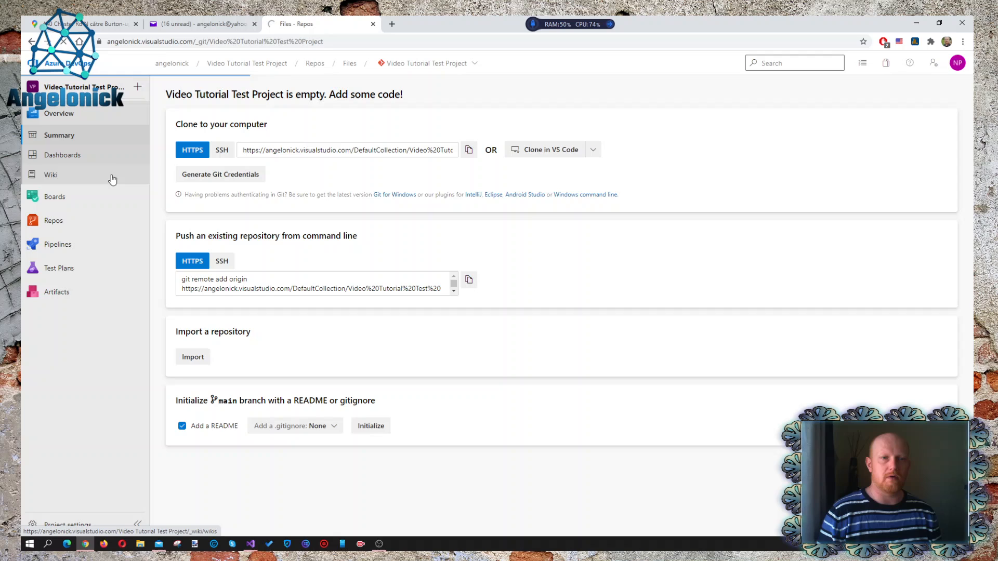
left_click(61, 162)
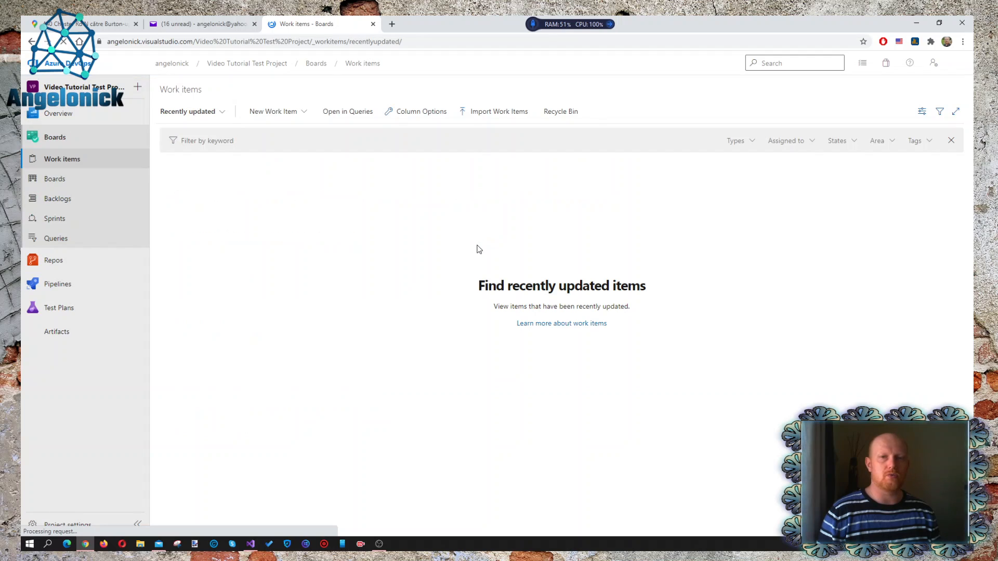
left_click(72, 125)
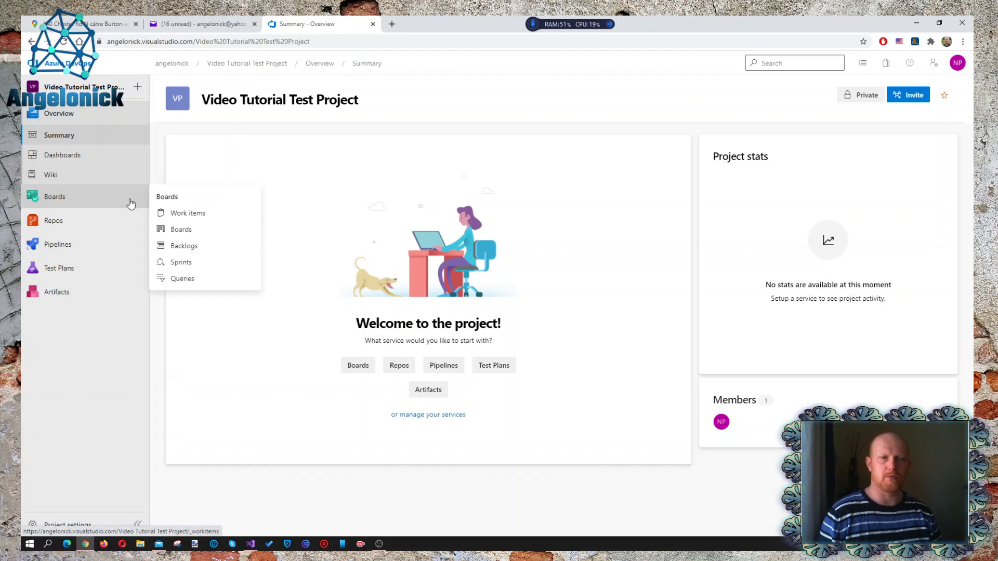
left_click(124, 156)
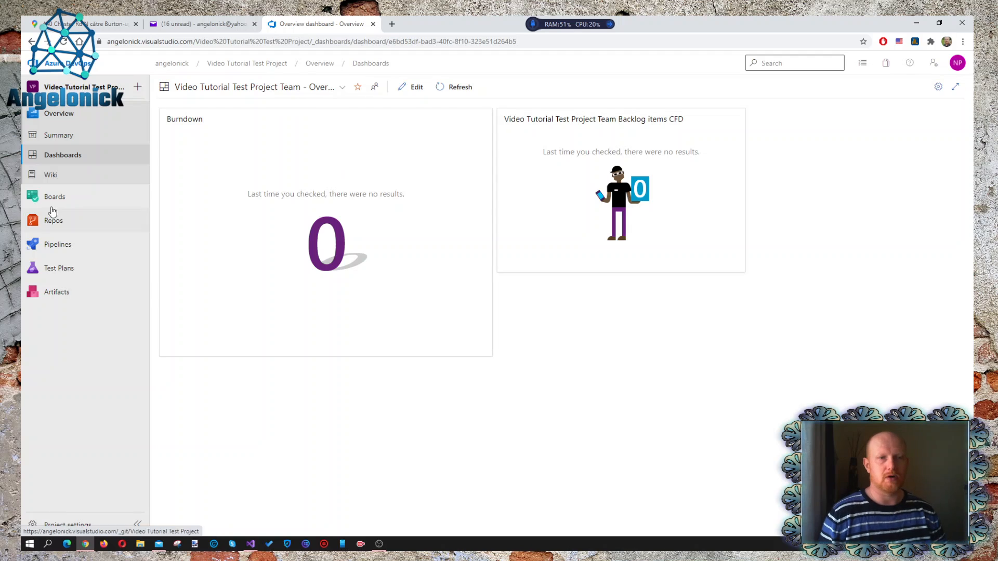
mouse_move(49, 200)
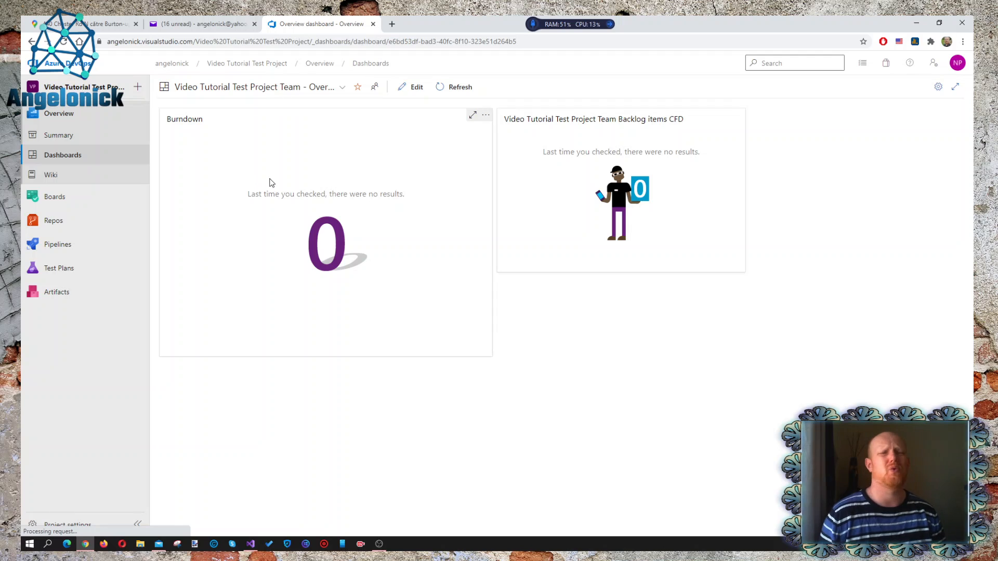
Create a project wiki and title its first page "Test Wiki".
left_click(101, 181)
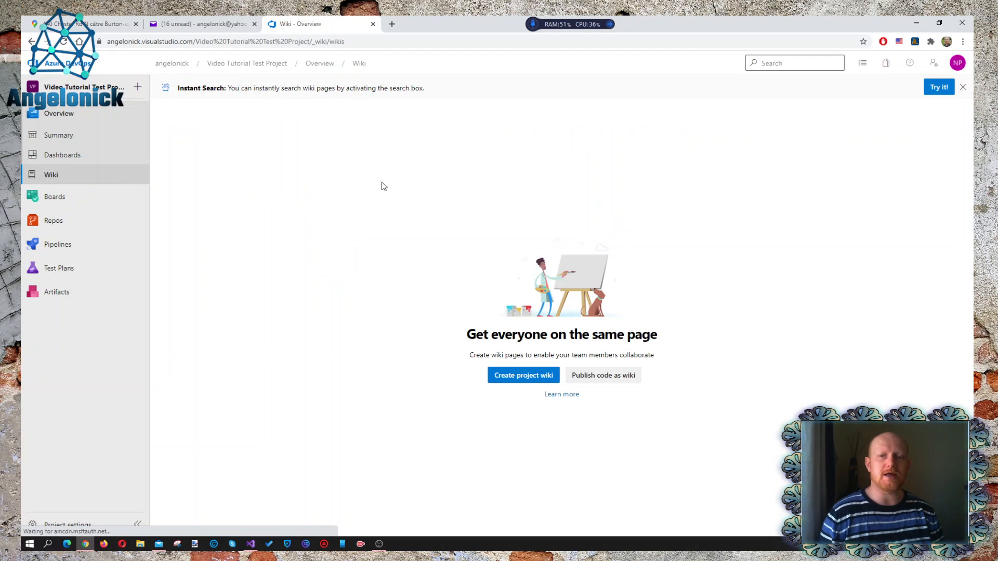
left_click(518, 377)
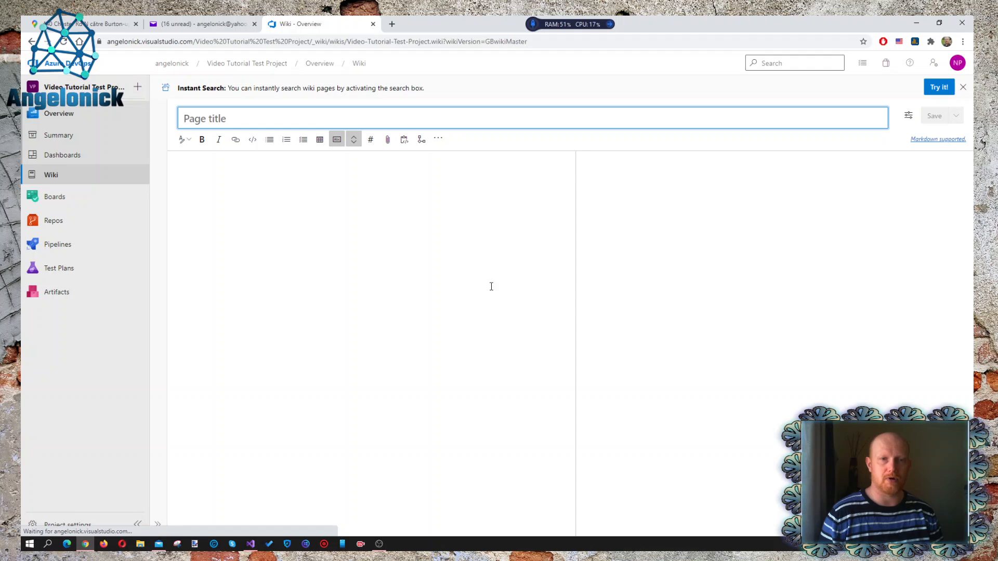
type("st")
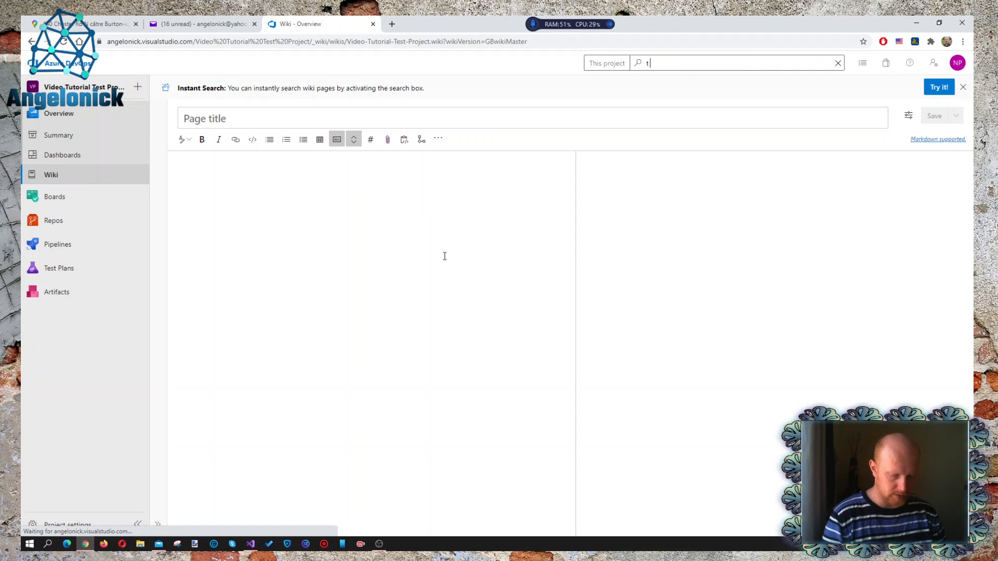
type(" Wiki")
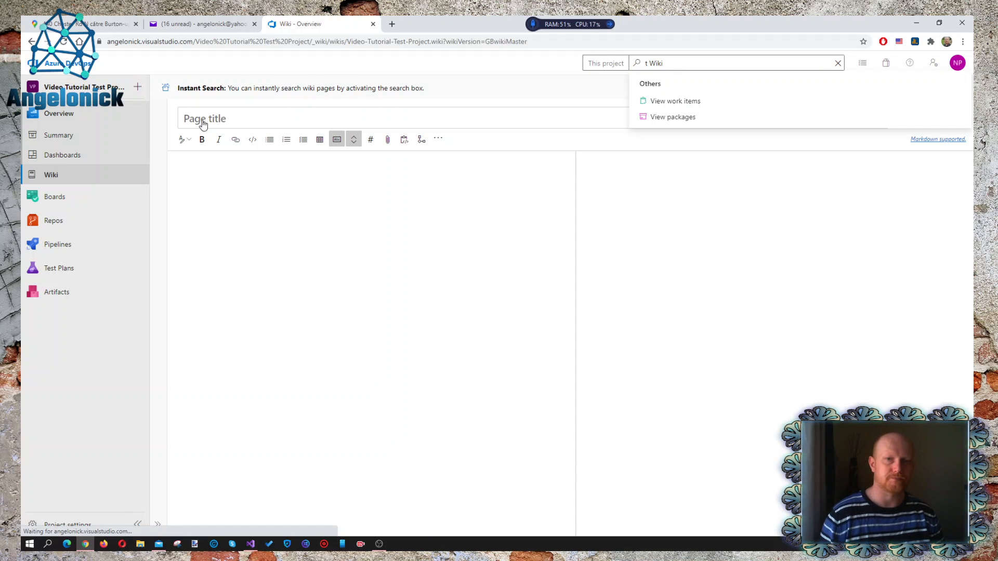
left_click(308, 119)
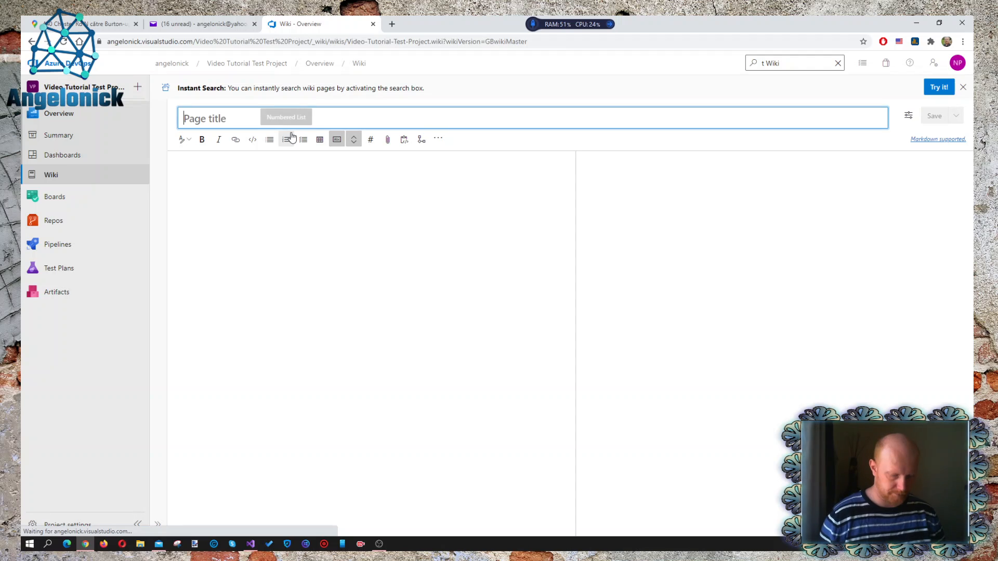
type("Test Wiki")
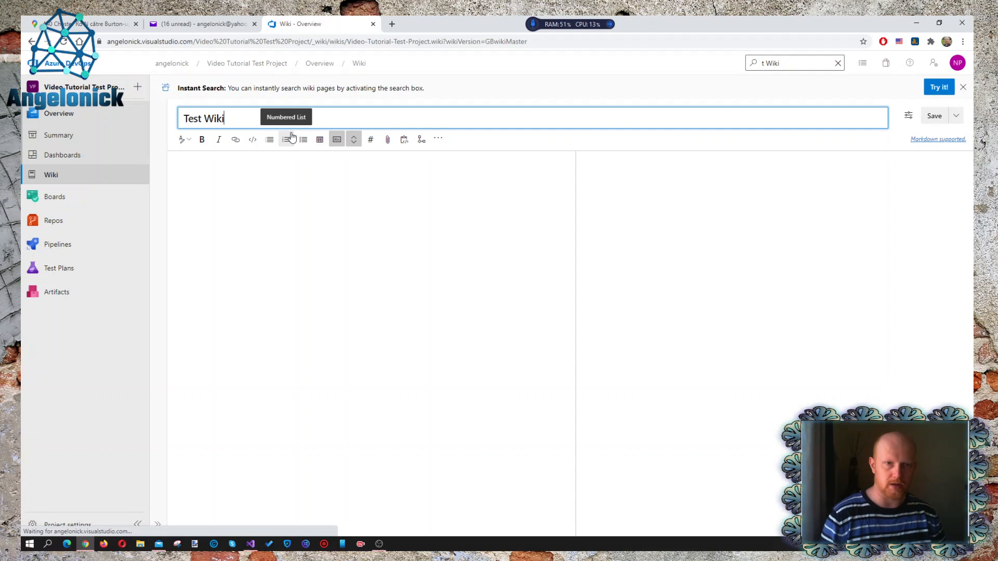
Enter "Some description" as the wiki page's content, save it, dismiss the Instant Search notice and close the editor.
left_click(304, 214)
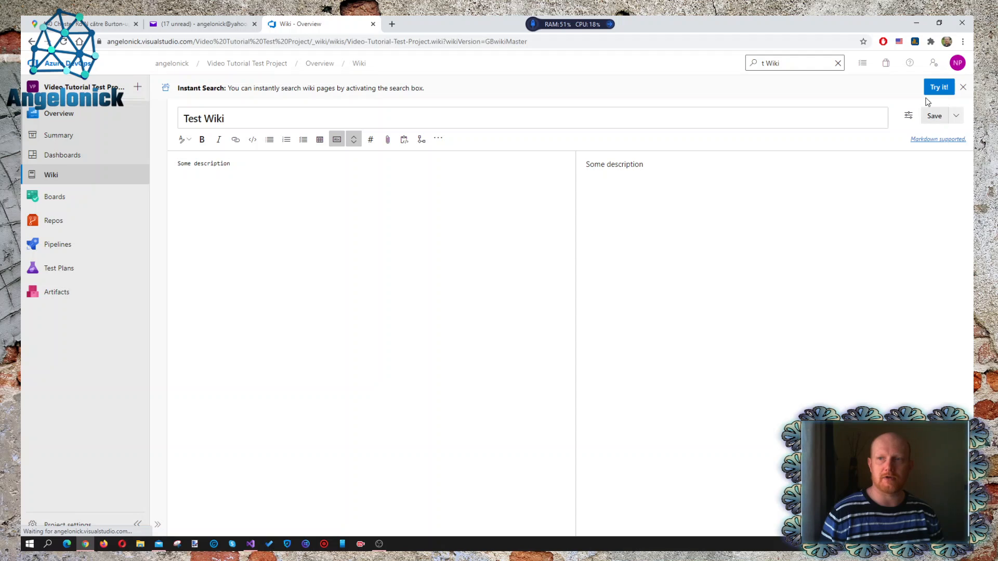
left_click(934, 117)
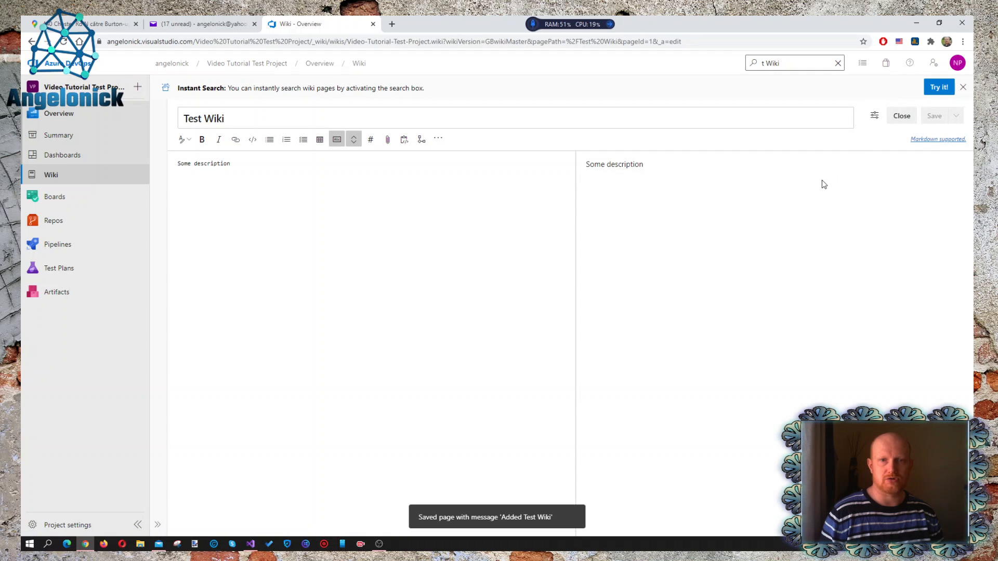
left_click(963, 87)
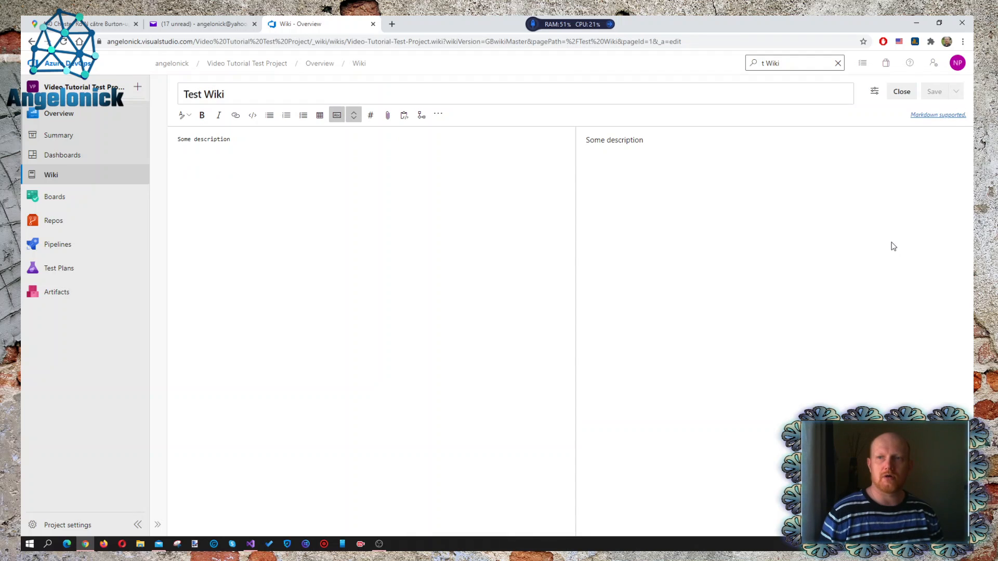
left_click(901, 92)
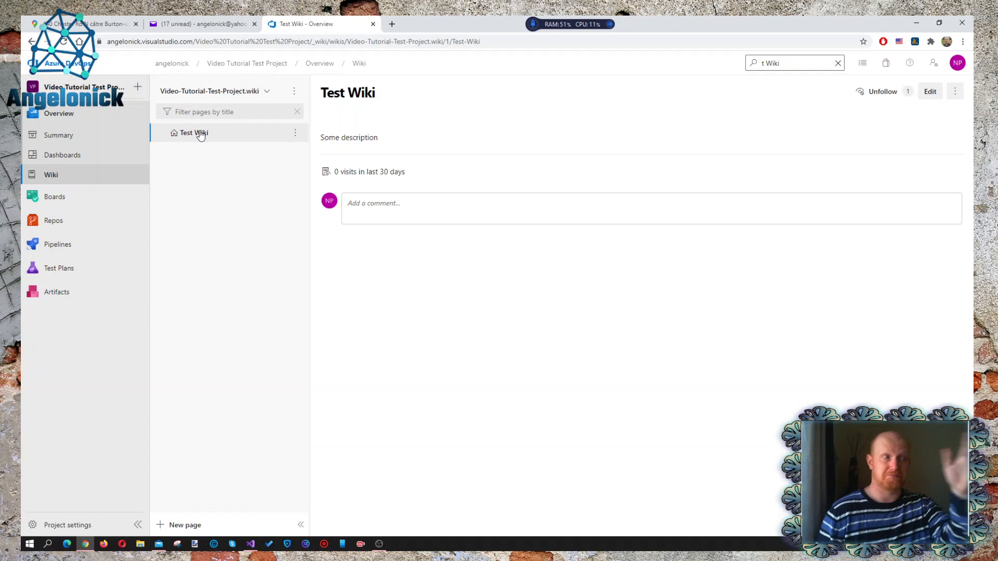
Add the comment "Nice project" to the Test Wiki page.
left_click(374, 208)
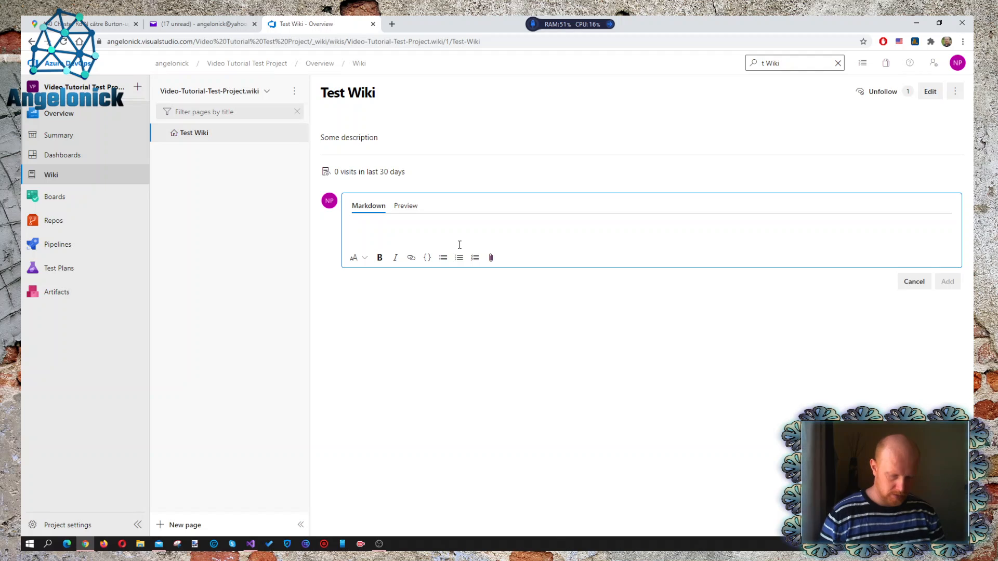
type("Nice project")
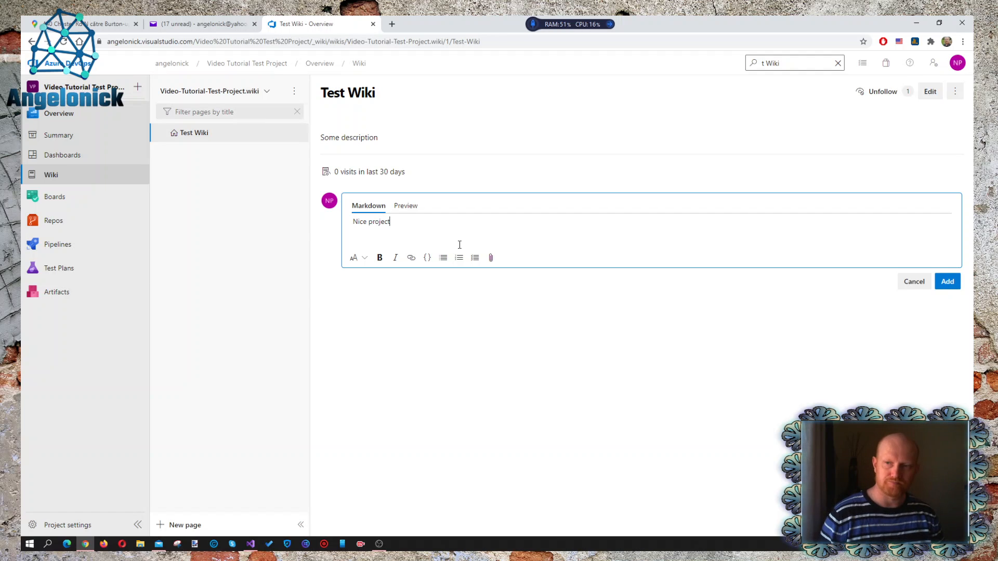
left_click(948, 282)
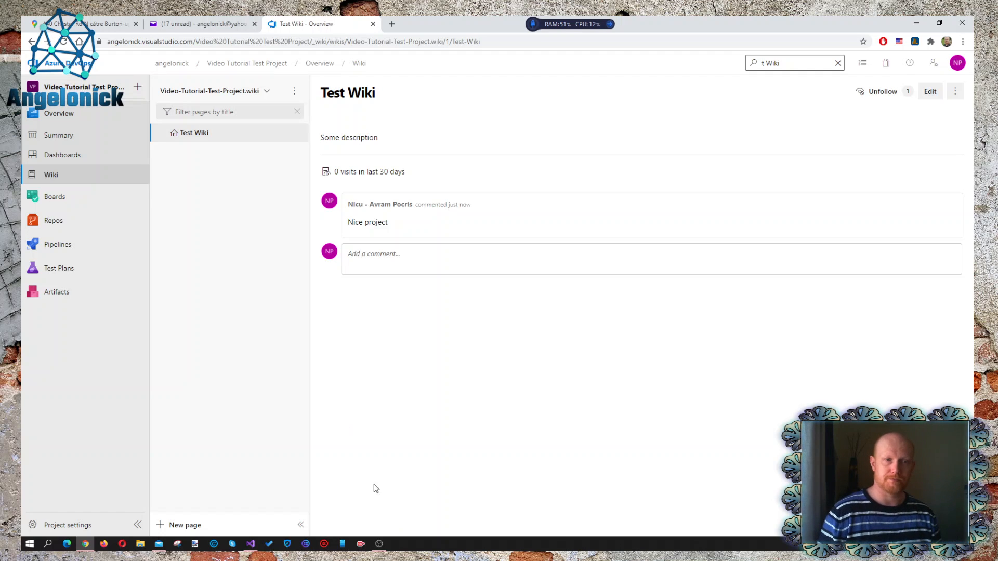
Look through the Boards section's subpages and examine the available types for a new work item.
mouse_move(76, 197)
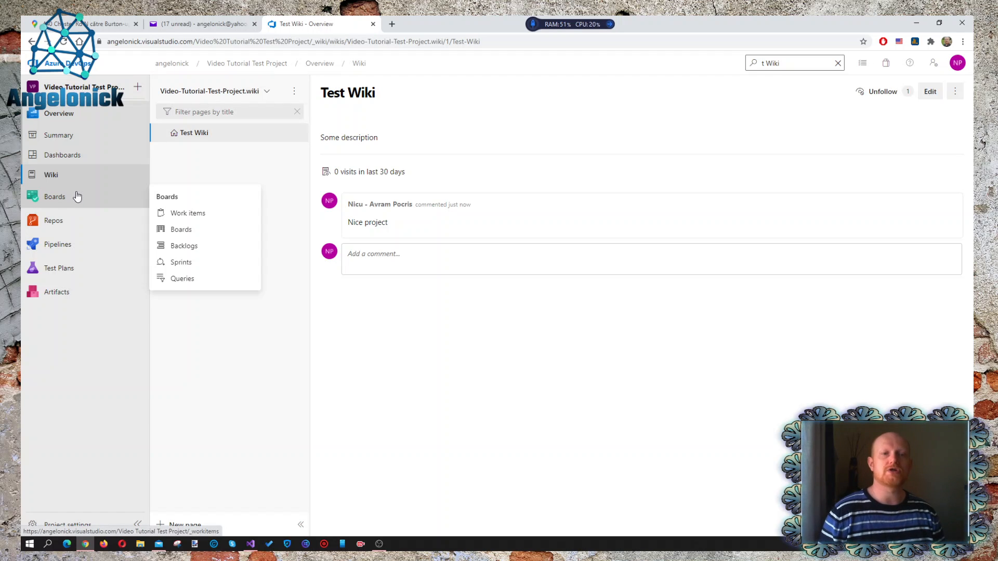
left_click(74, 199)
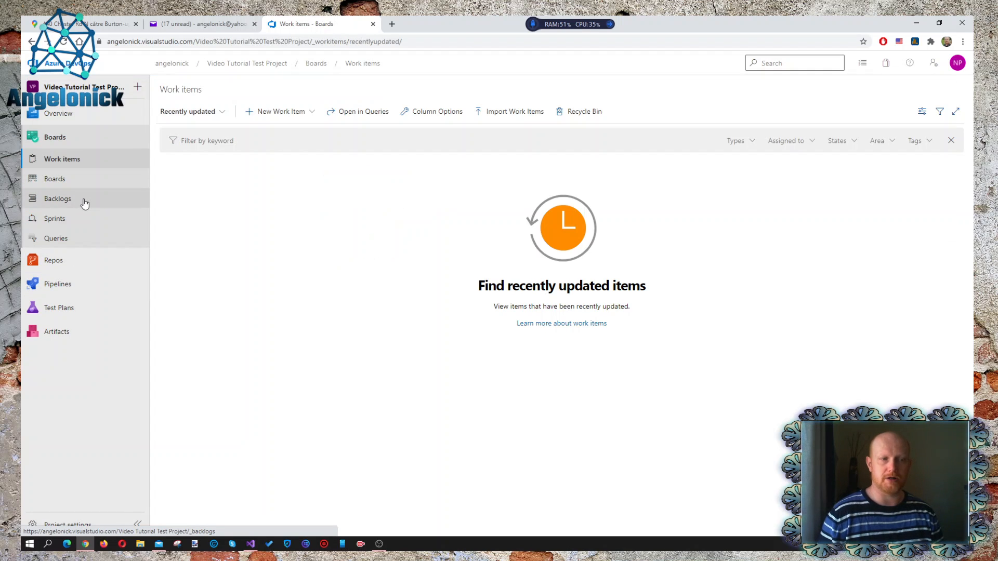
left_click(110, 183)
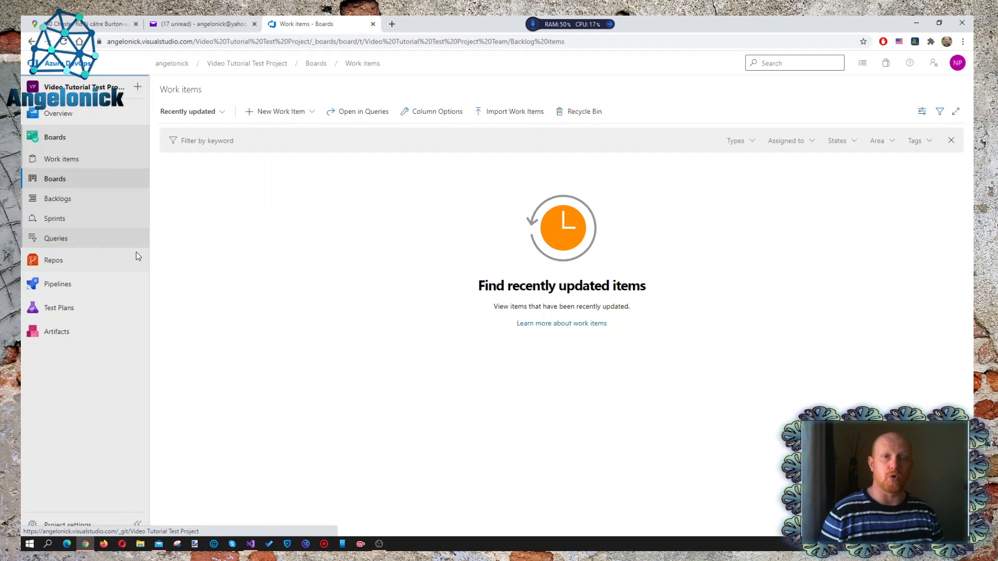
left_click(72, 159)
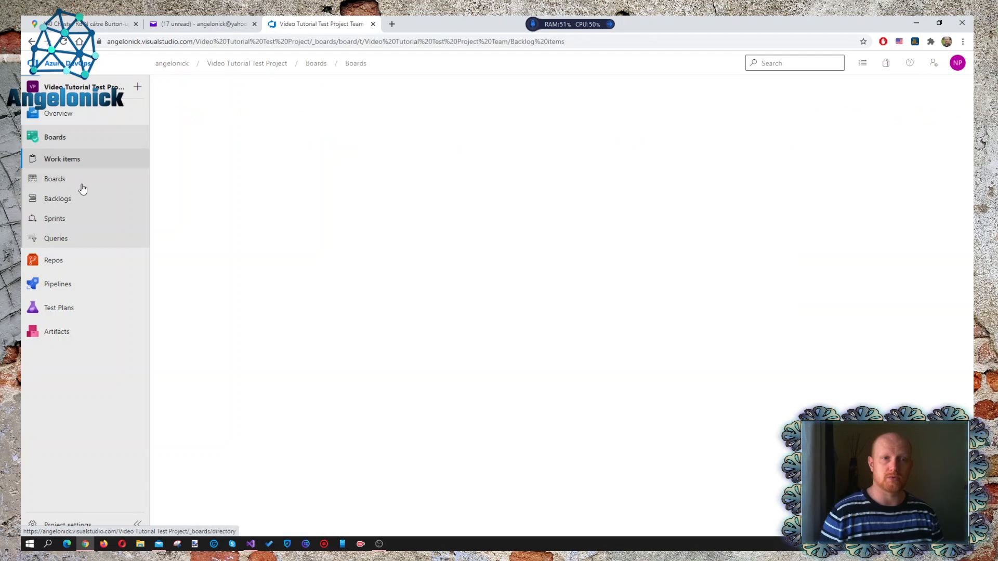
left_click(66, 203)
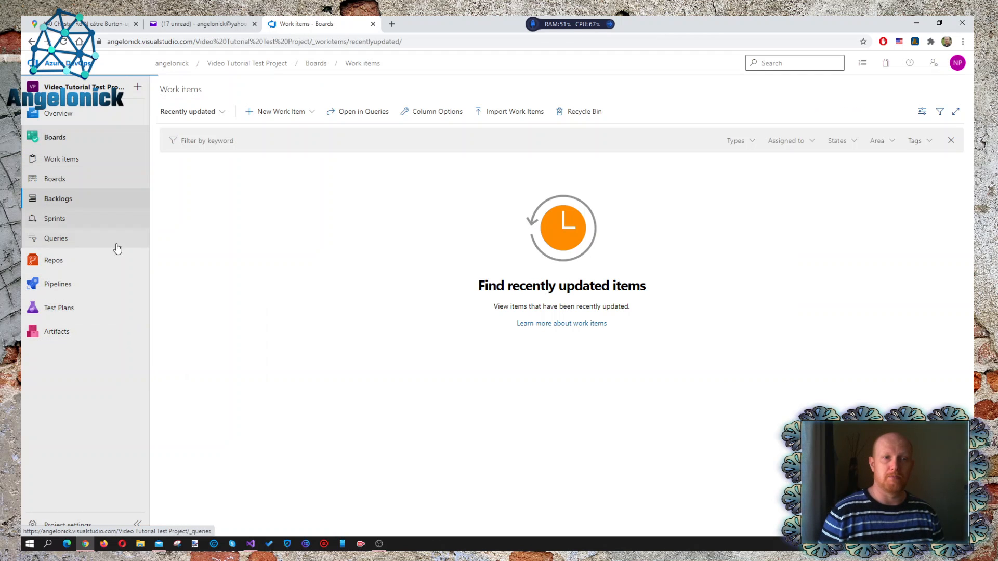
left_click(101, 222)
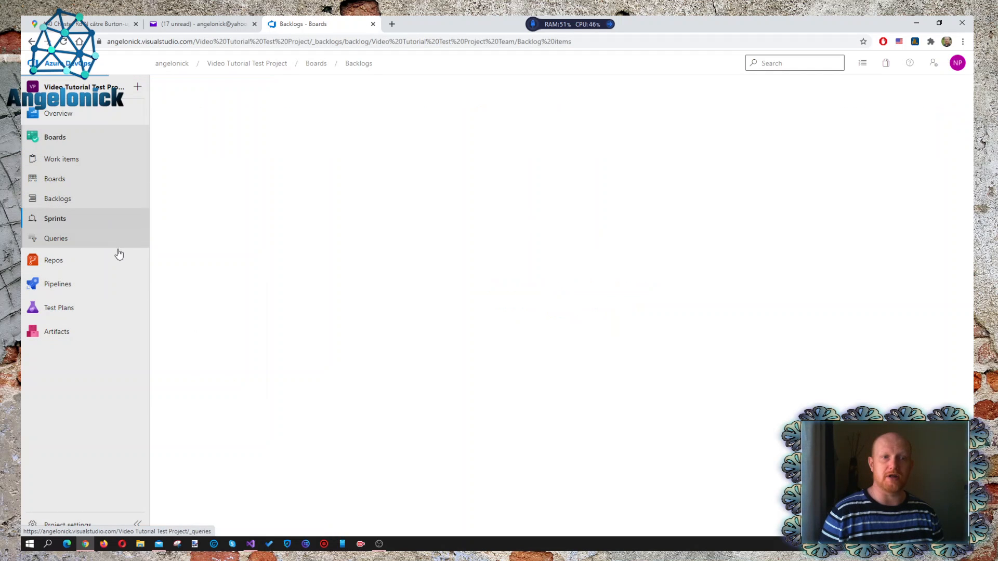
left_click(88, 159)
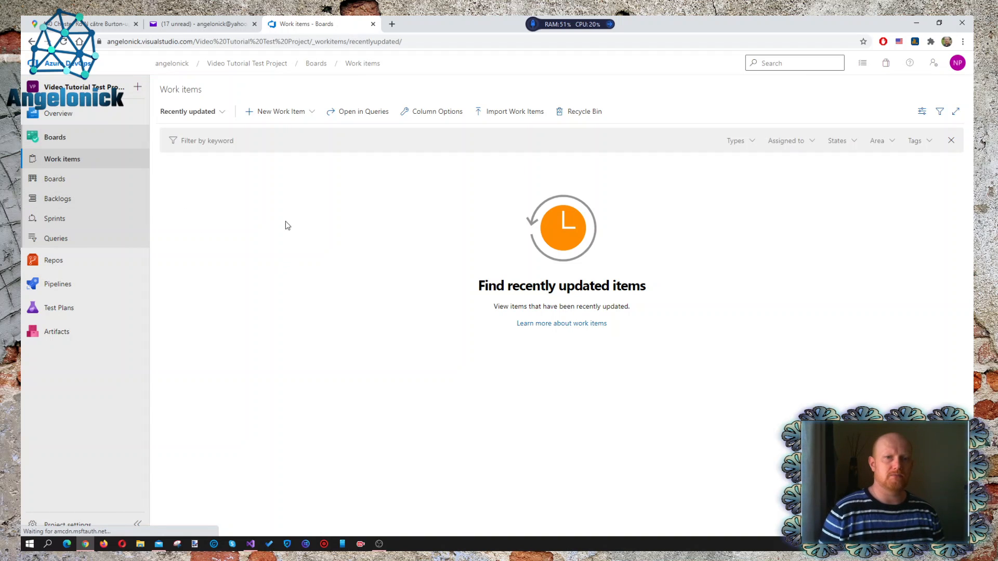
left_click(274, 112)
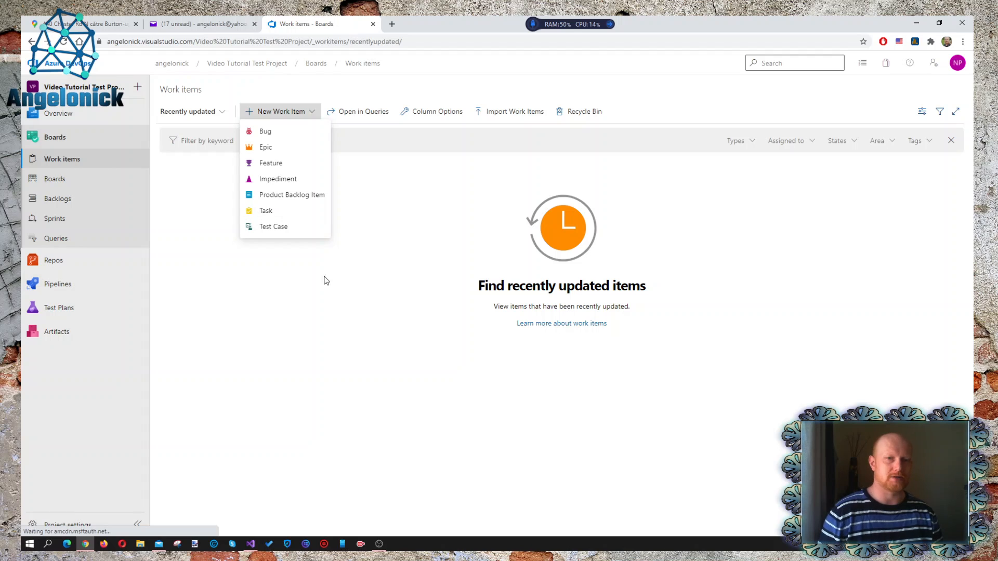
left_click(374, 333)
View the empty team board, go to the backlog and add a product backlog item "Test 1" at its top.
left_click(70, 183)
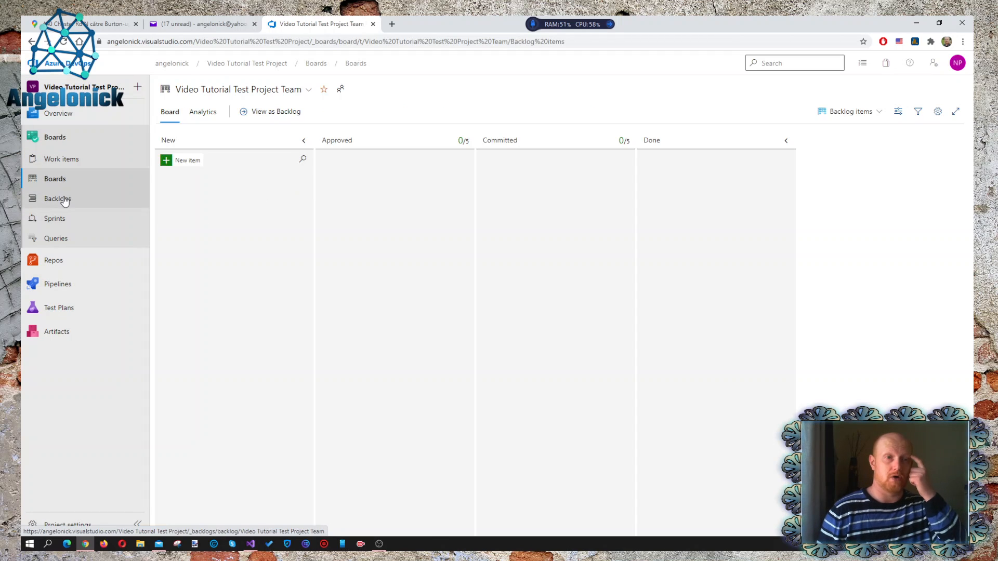
left_click(57, 199)
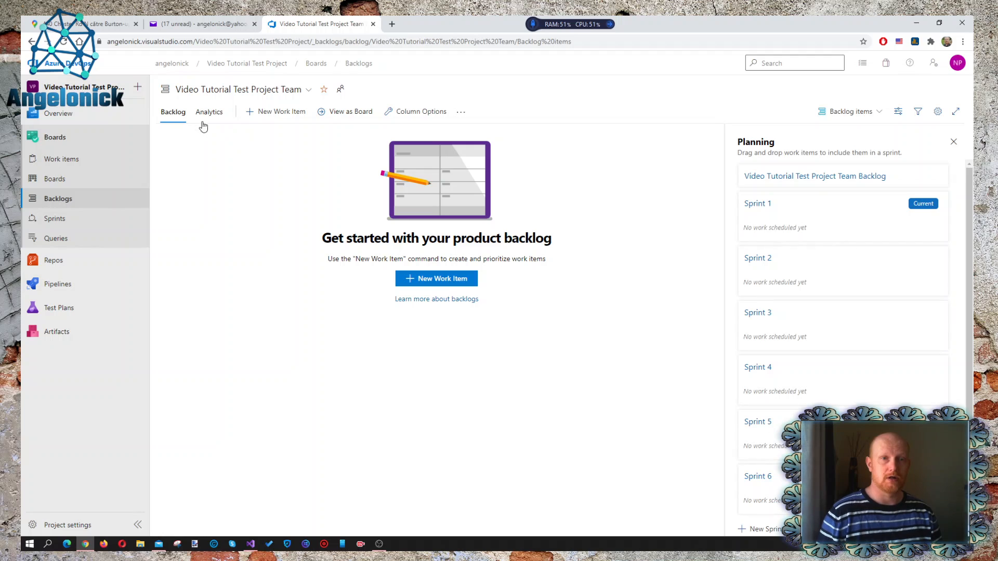
left_click(274, 112)
left_click(331, 218)
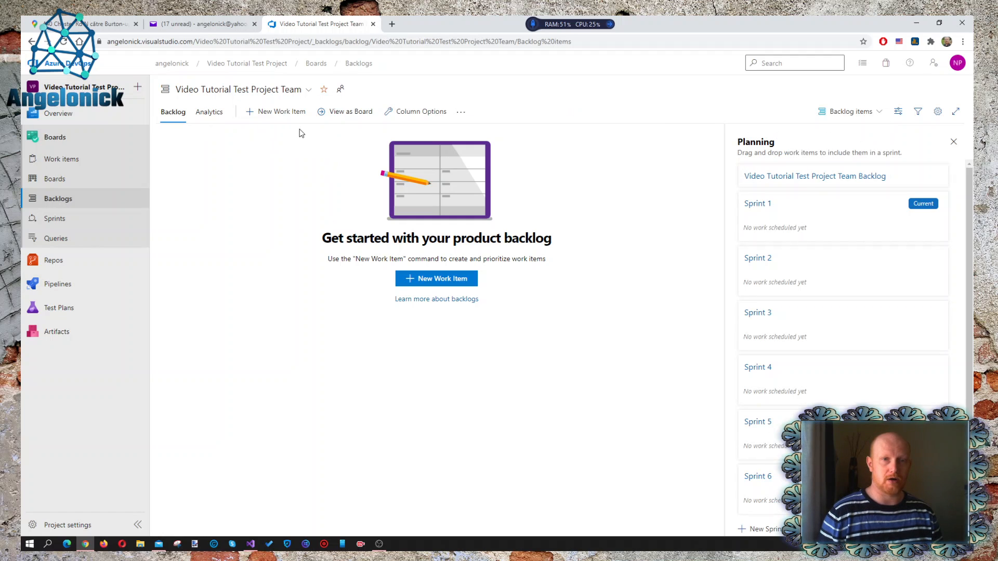
left_click(285, 111)
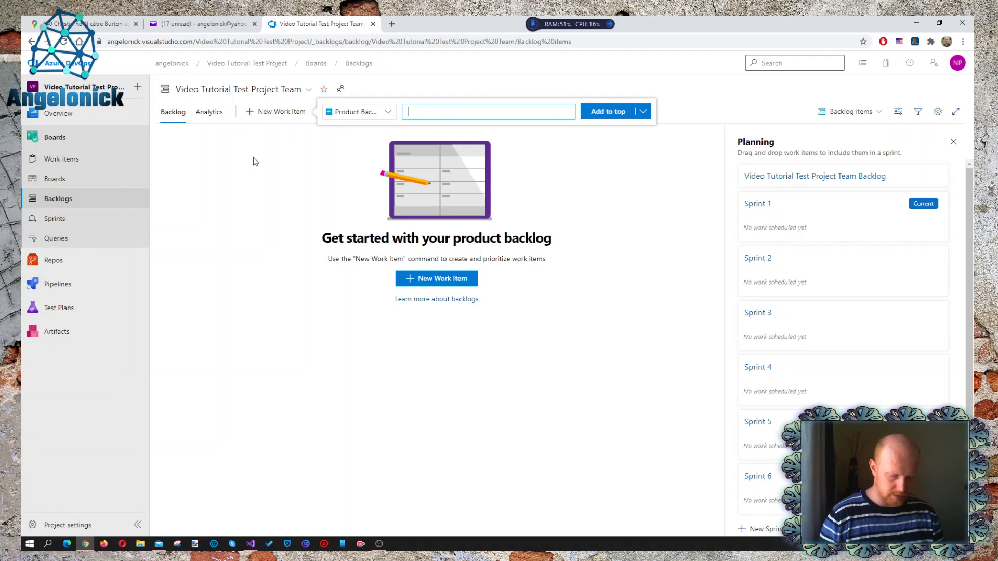
type("Test 1")
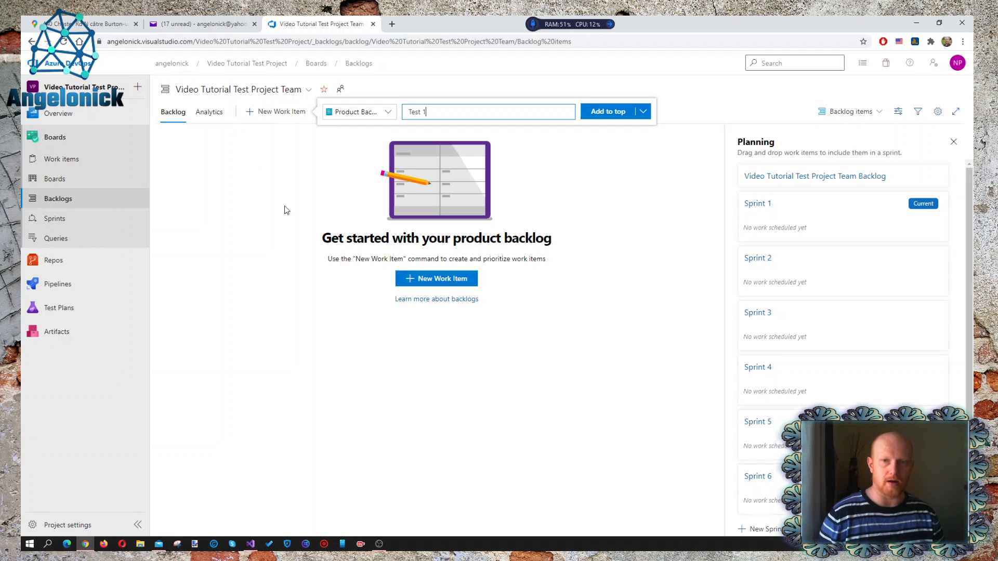
left_click(605, 112)
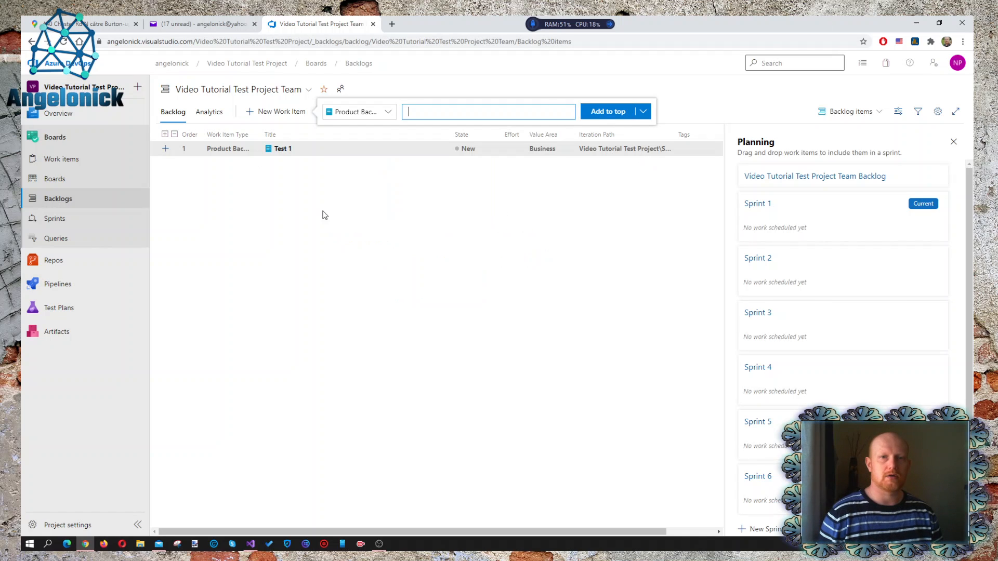
Add product backlog items "Test 2" and "Test 3" to the bottom of the backlog and close the entry form.
left_click(643, 111)
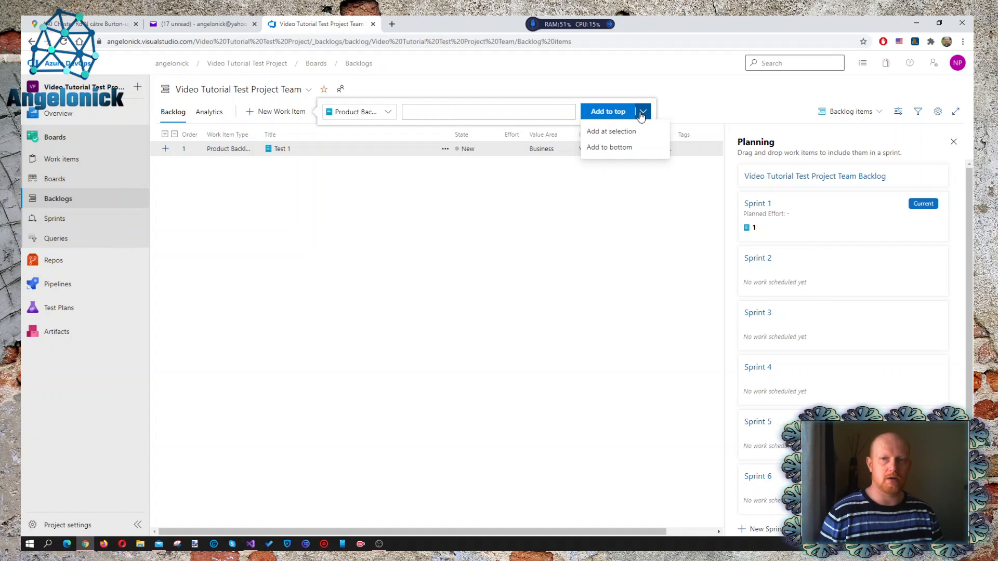
left_click(624, 147)
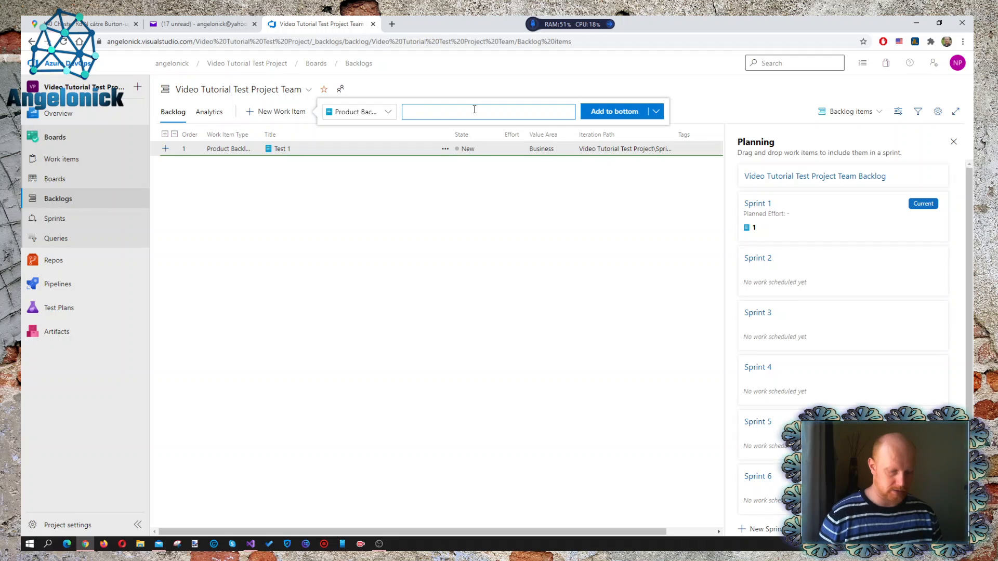
type("Test 2")
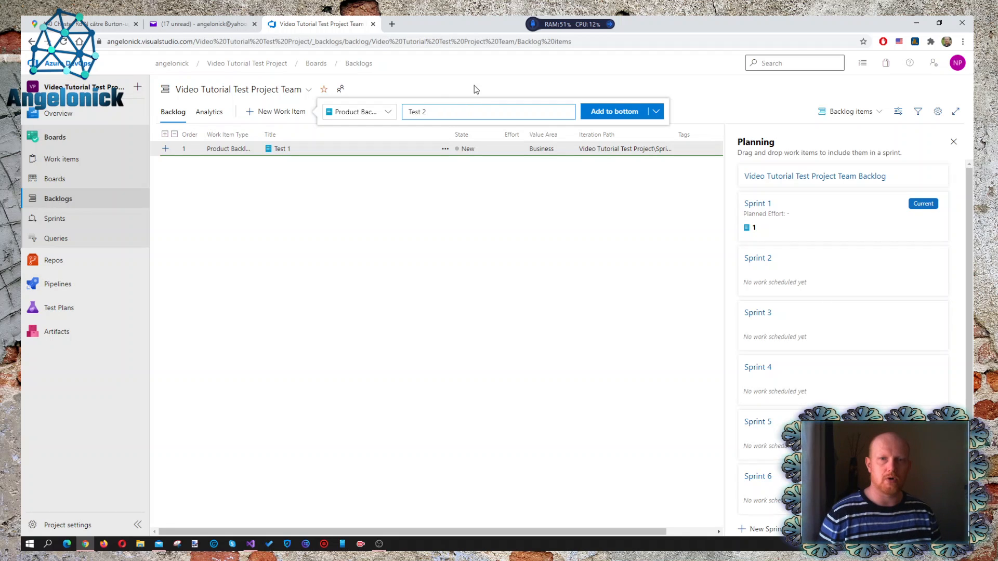
left_click(603, 114)
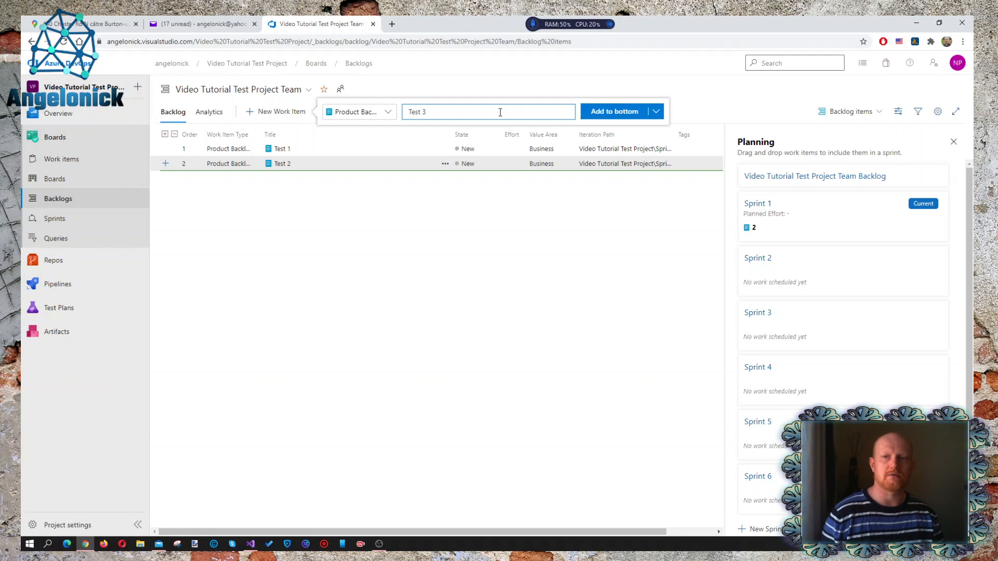
left_click(623, 111)
key("Escape")
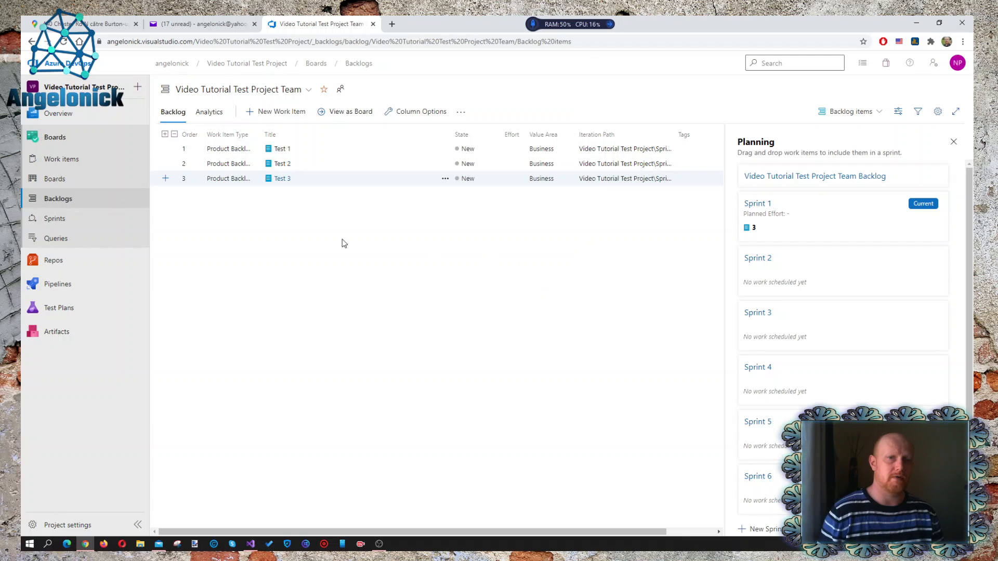
Discard a blank child task opened under Test 1, and view the backlog items in the work items list and on the board.
left_click(229, 149)
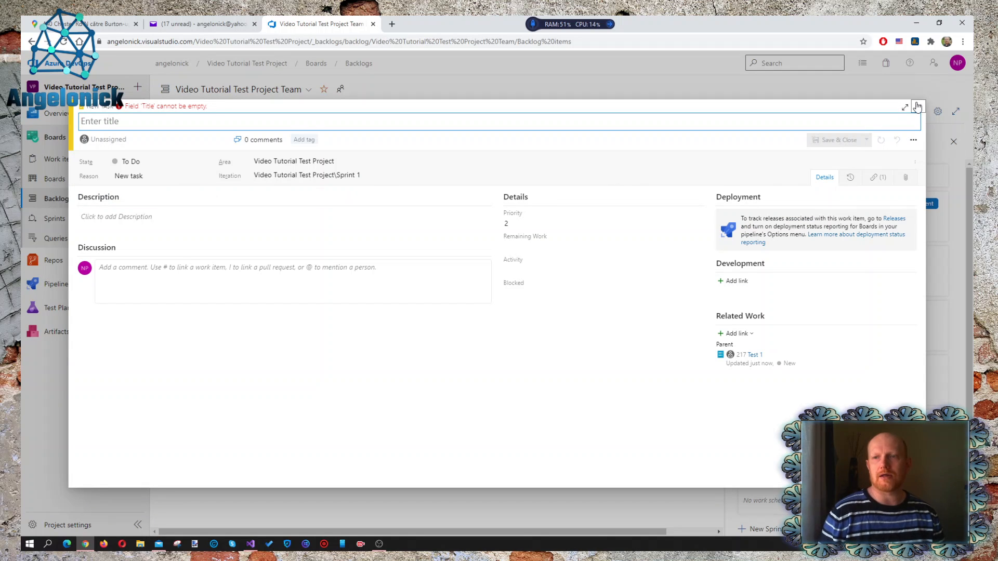
left_click(919, 106)
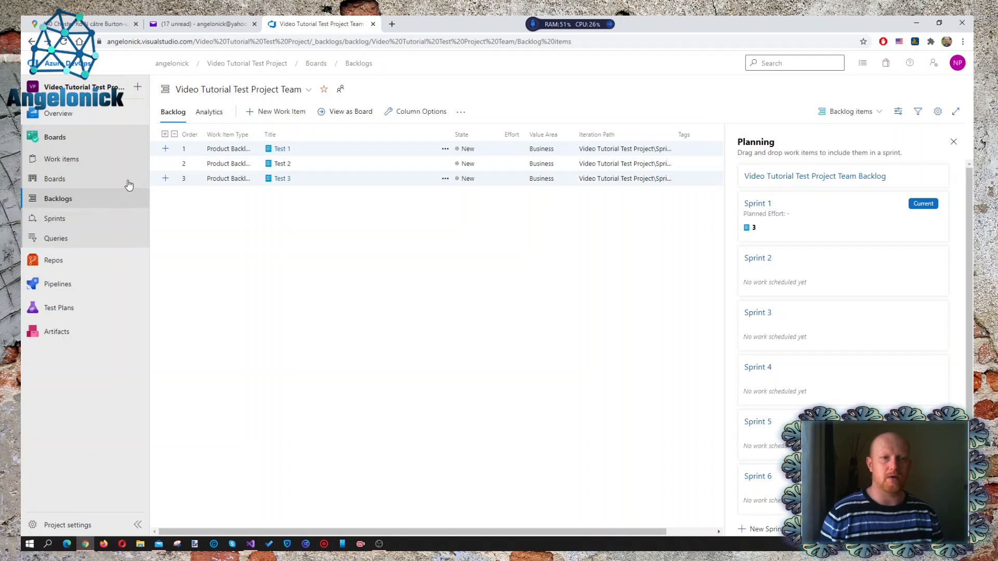
left_click(57, 159)
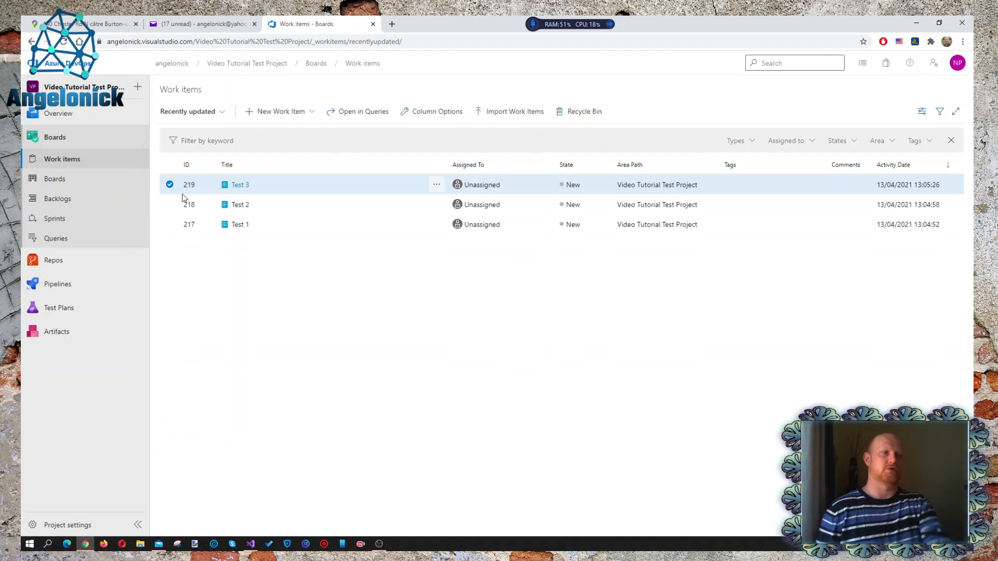
left_click(73, 179)
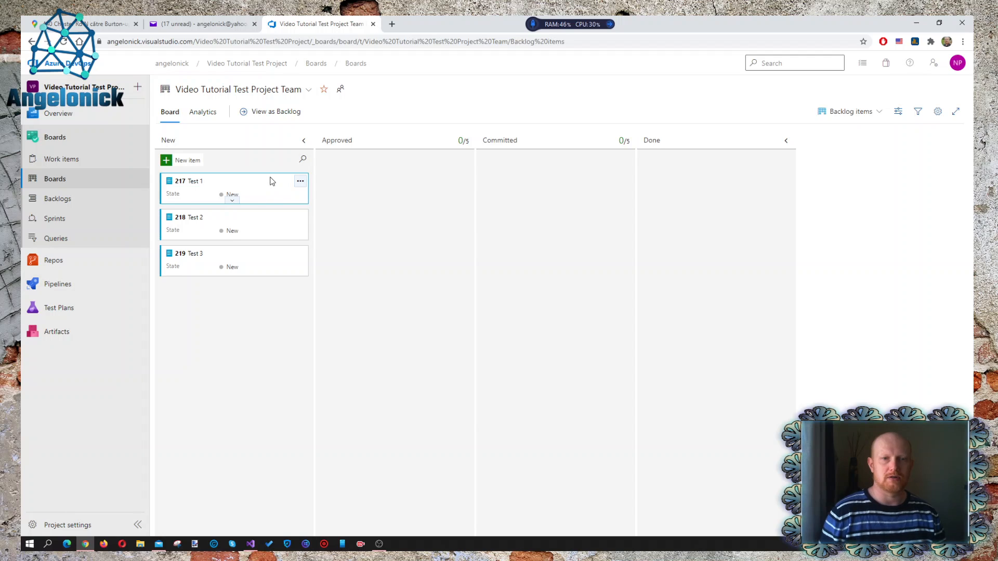
Open the Test 1 item from the backlog and assign it to the listed team member.
left_click(59, 198)
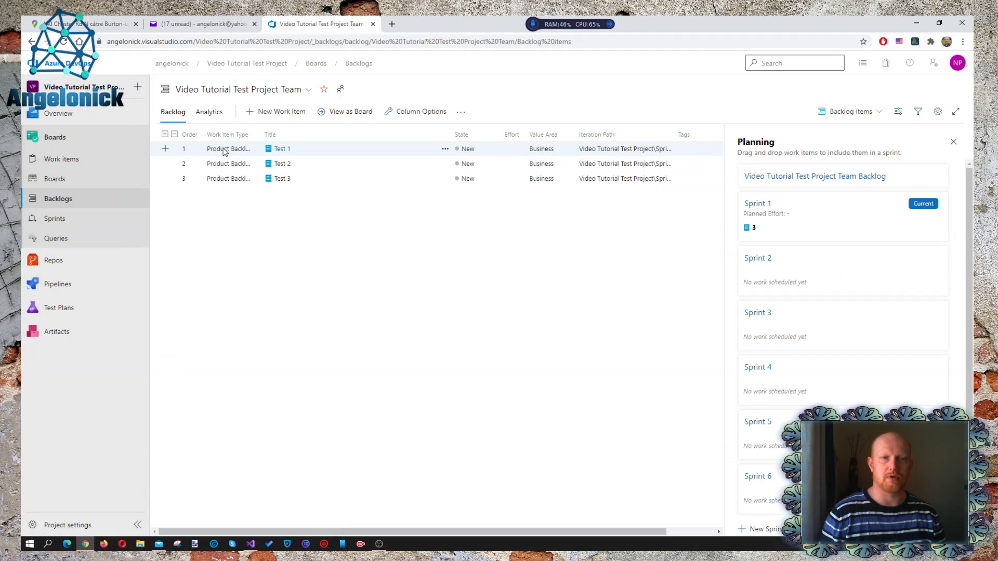
left_click(281, 151)
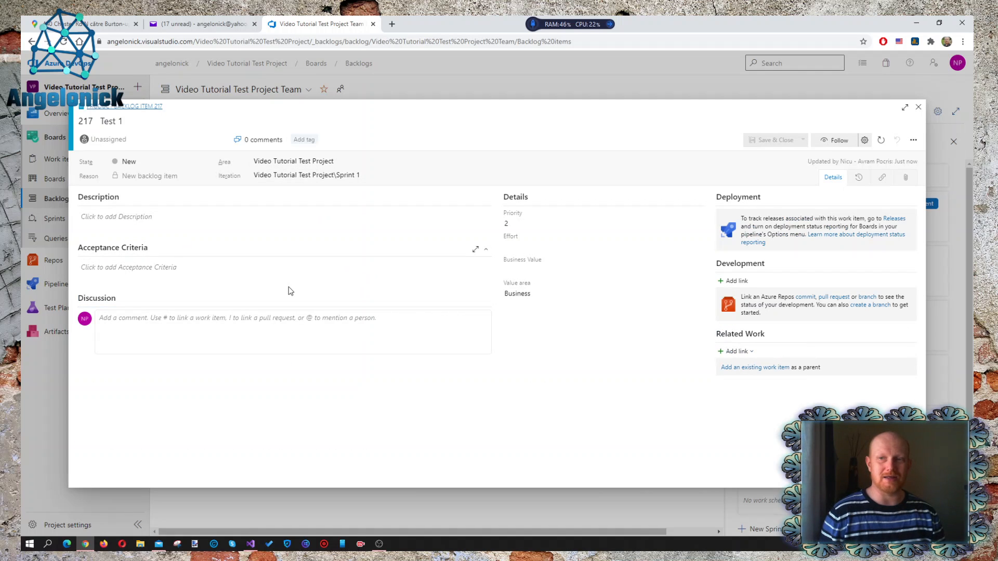
left_click(123, 140)
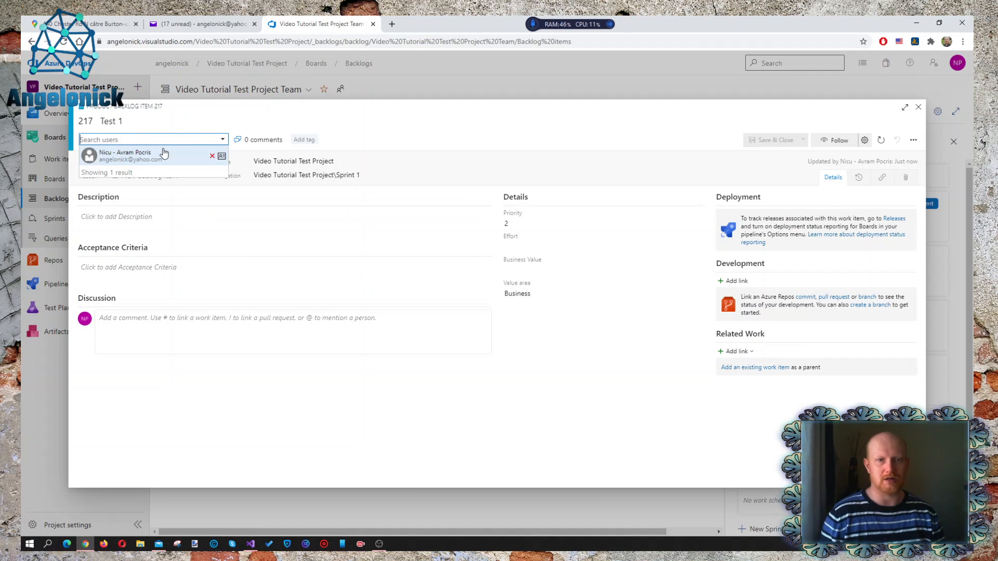
left_click(204, 154)
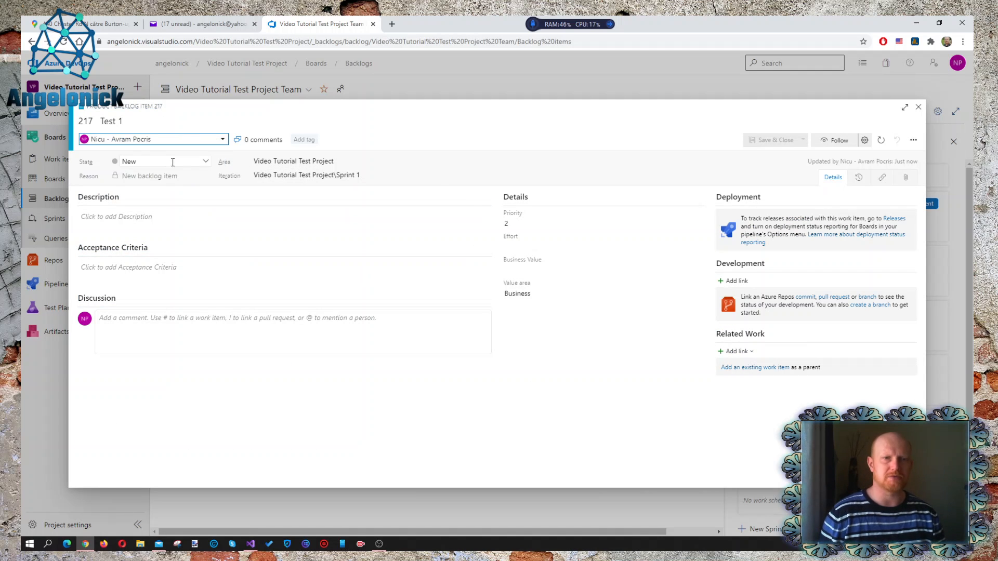
Check Test 1's state options, enter "description" as its description, and save and close the item.
left_click(172, 227)
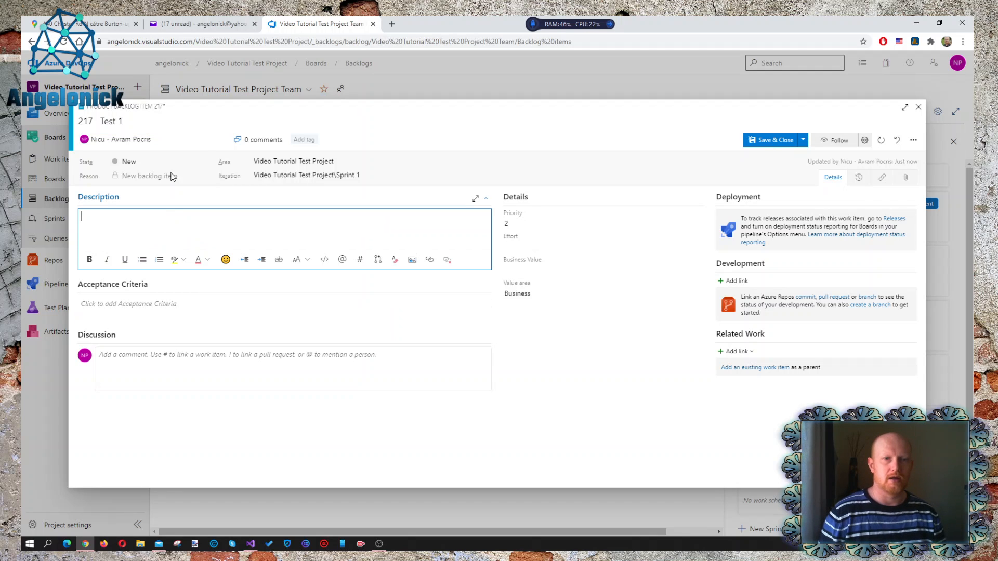
left_click(206, 163)
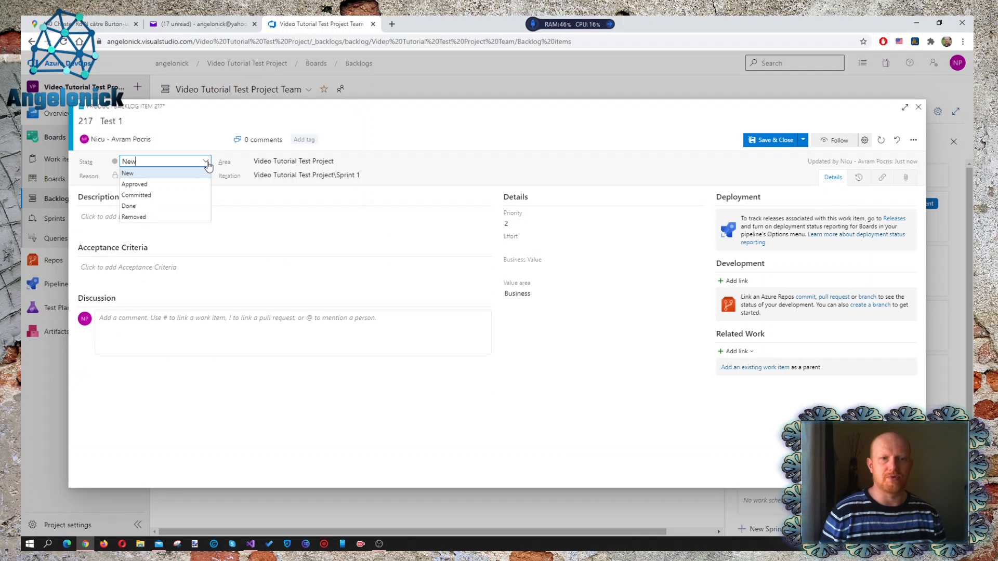
left_click(207, 163)
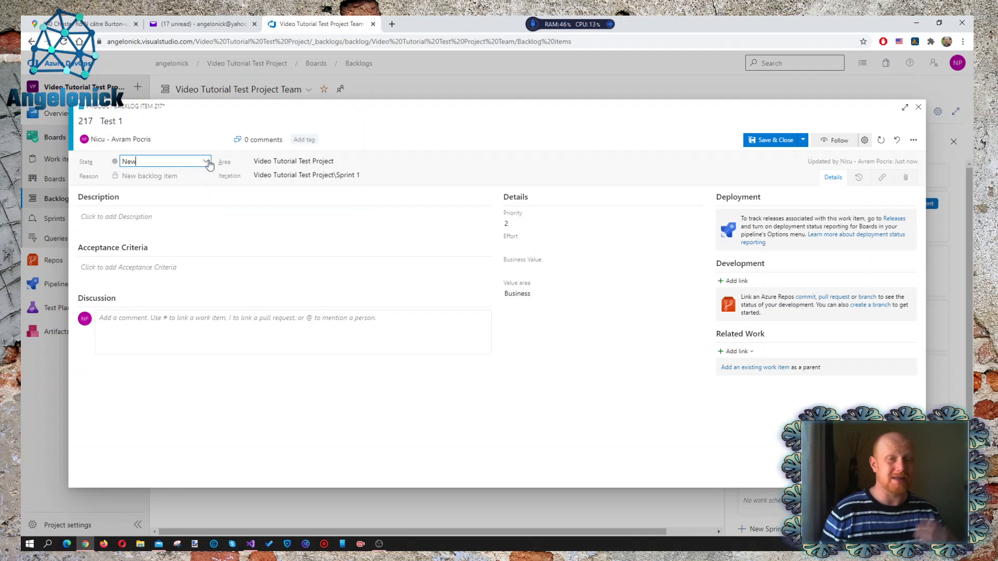
left_click(179, 218)
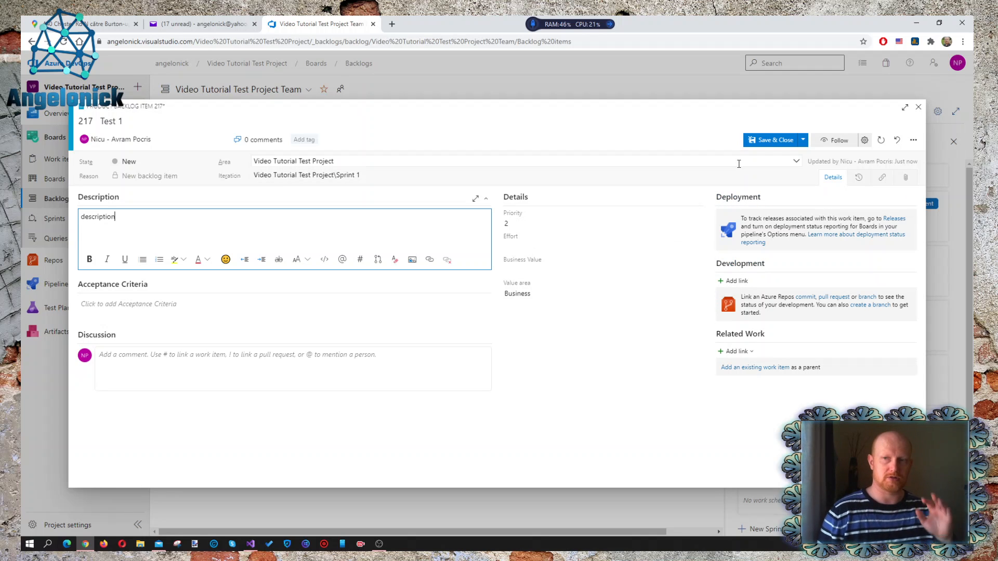
left_click(767, 141)
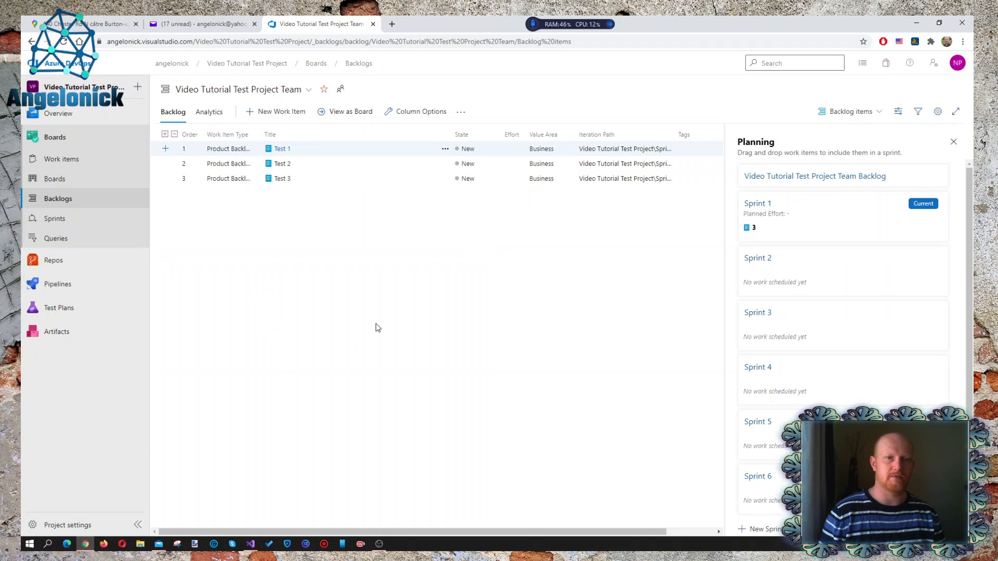
View the backlog items on the board, and add a To Do task named "Test for me" under Test 1 on the Sprint 1 taskboard.
left_click(58, 179)
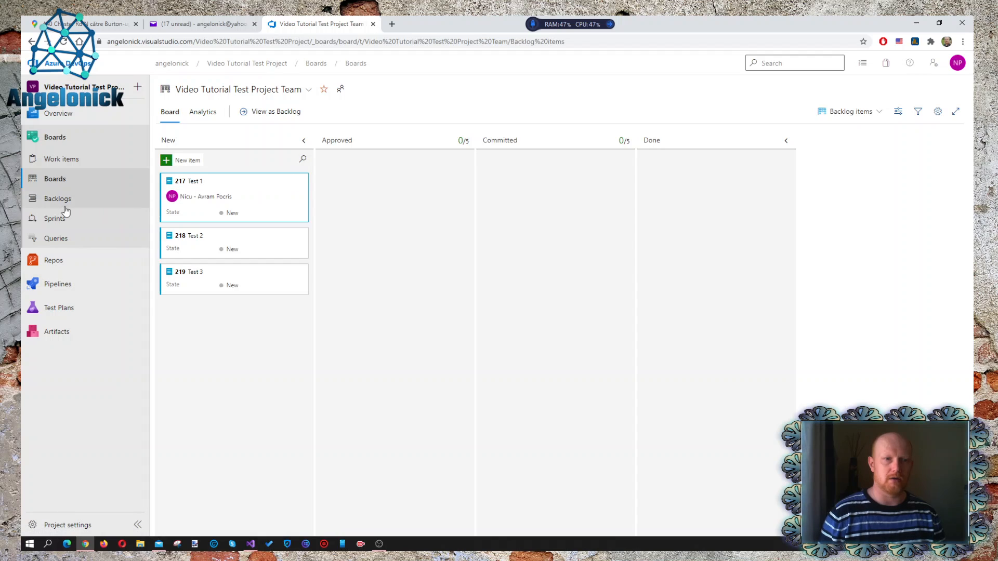
left_click(57, 219)
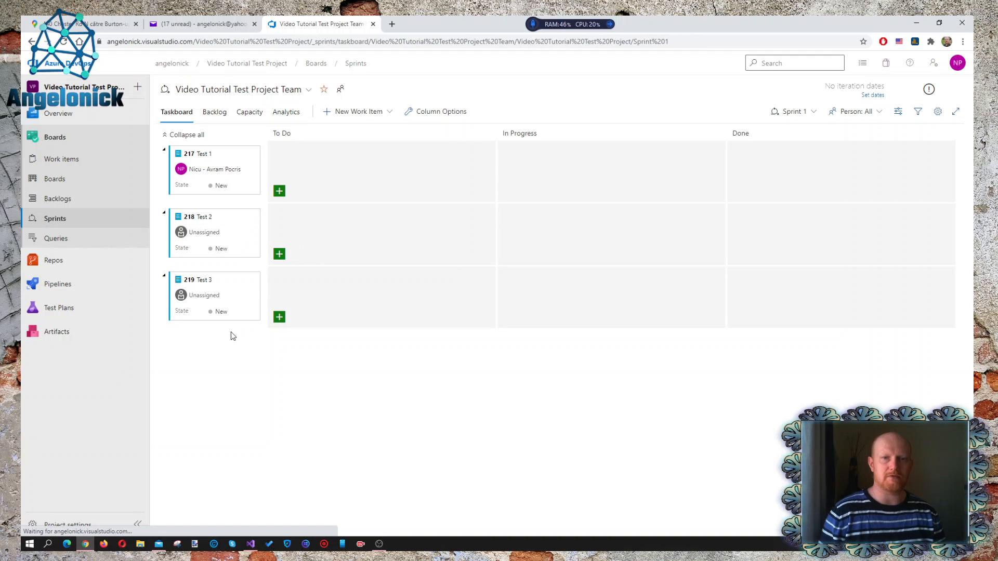
left_click(279, 191)
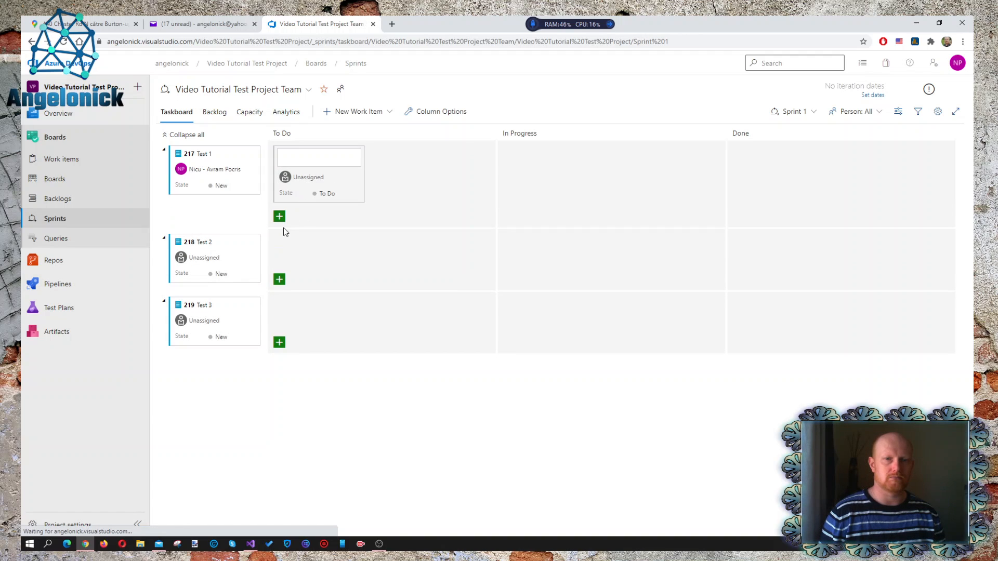
left_click(363, 217)
left_click(279, 190)
left_click(346, 175)
left_click(302, 190)
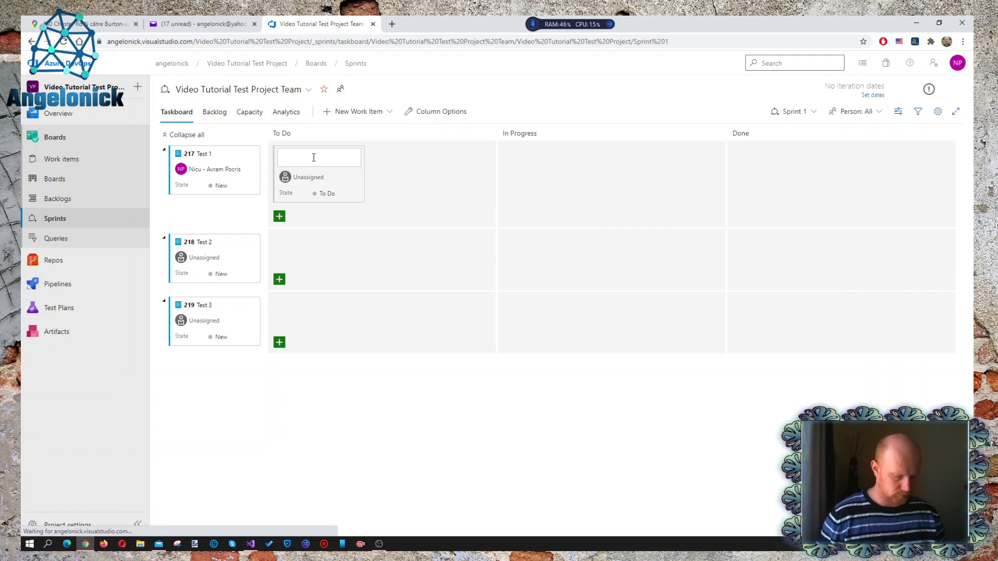
type("Test")
type("for me")
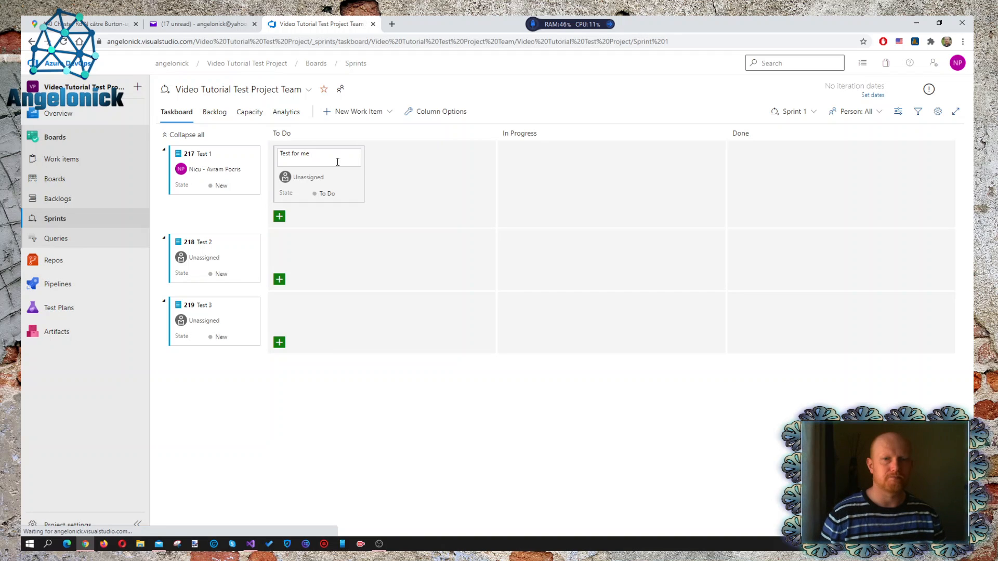
left_click(384, 240)
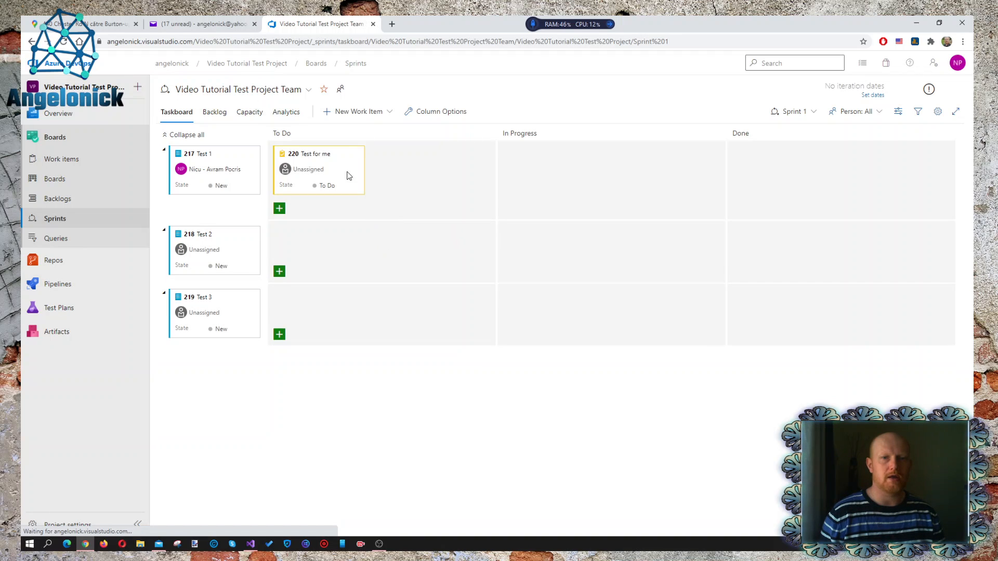
Open the "Test for me" task, enter "description" as its description, check its links, and save and close it.
left_click(328, 154)
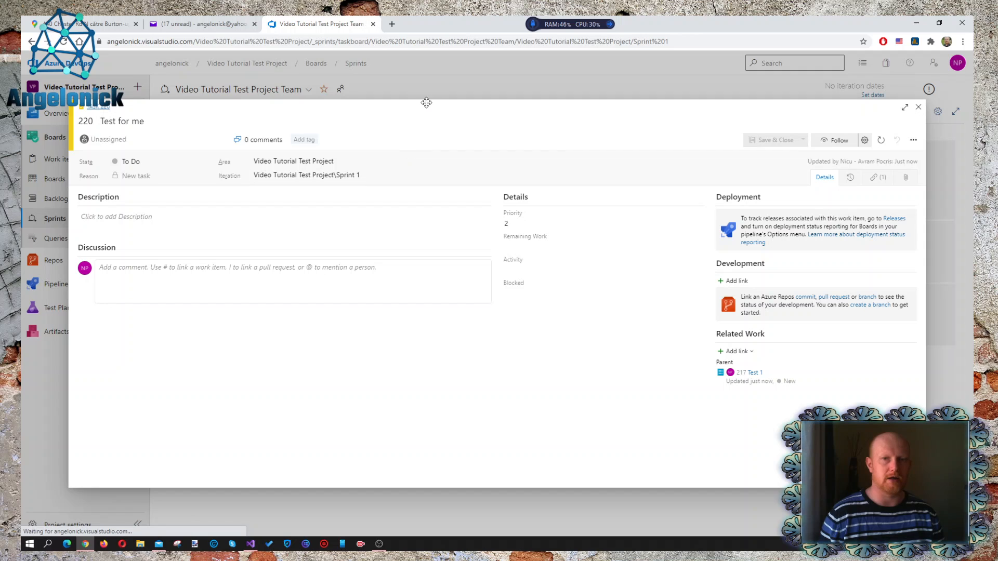
mouse_move(423, 104)
left_mouse_down()
mouse_move(444, 211)
mouse_move(416, 333)
mouse_move(451, 179)
mouse_move(434, 99)
mouse_move(417, 89)
left_mouse_up()
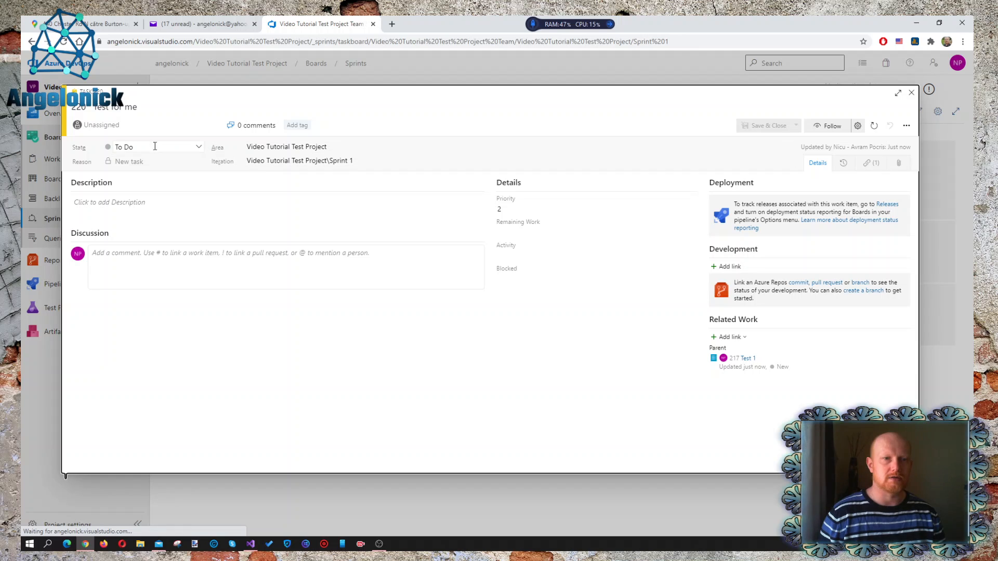
left_click(181, 203)
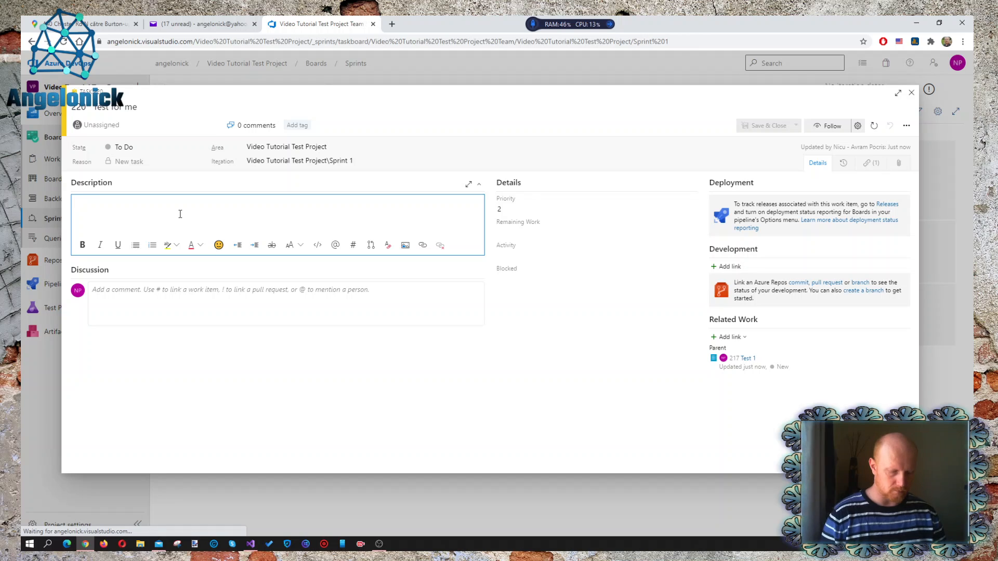
type("description")
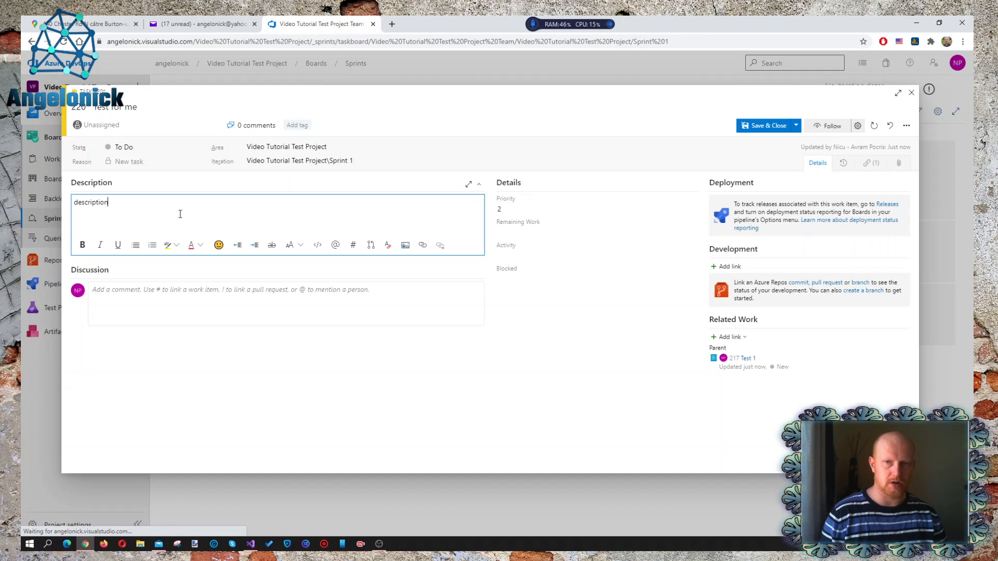
left_click(212, 301)
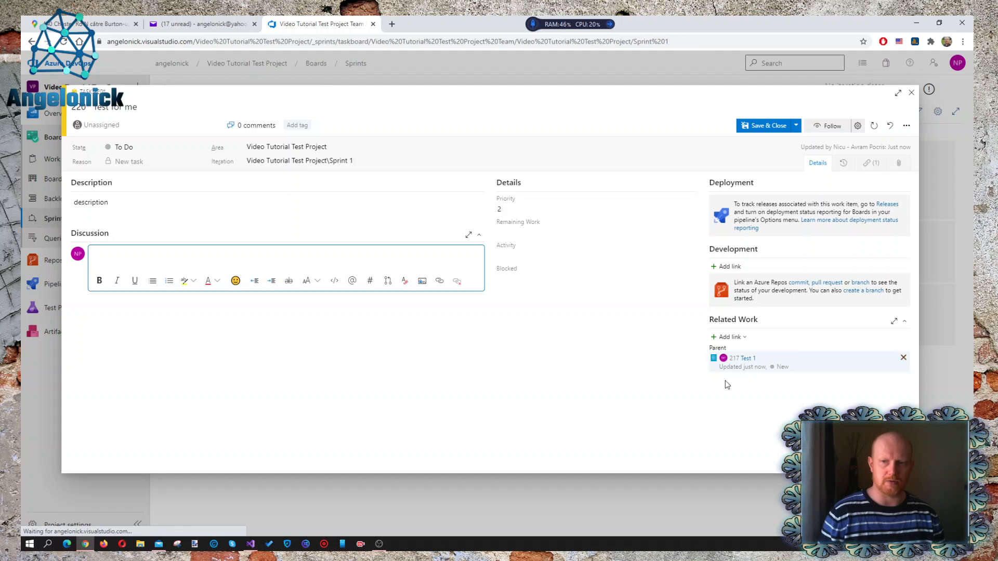
left_click(872, 163)
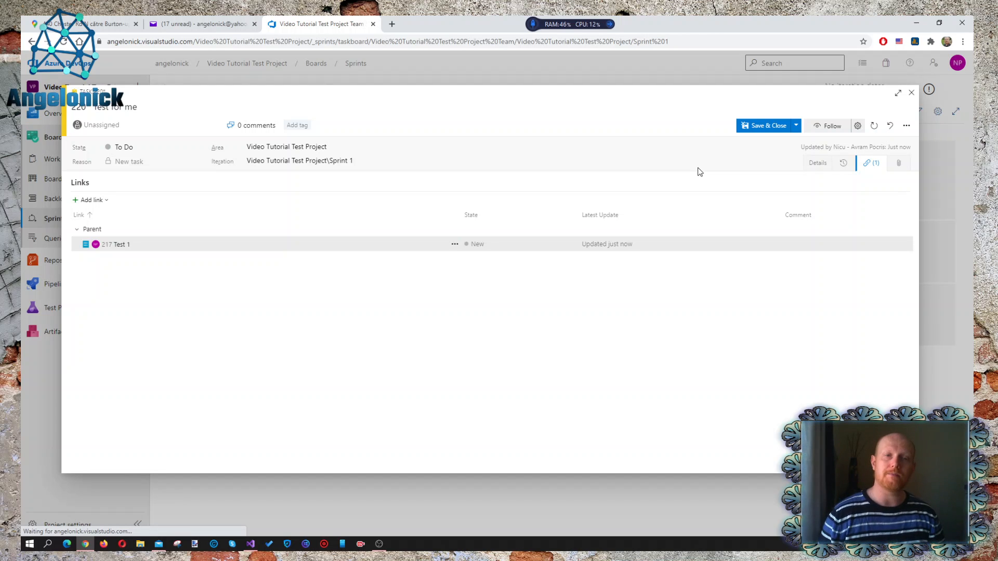
left_click(752, 128)
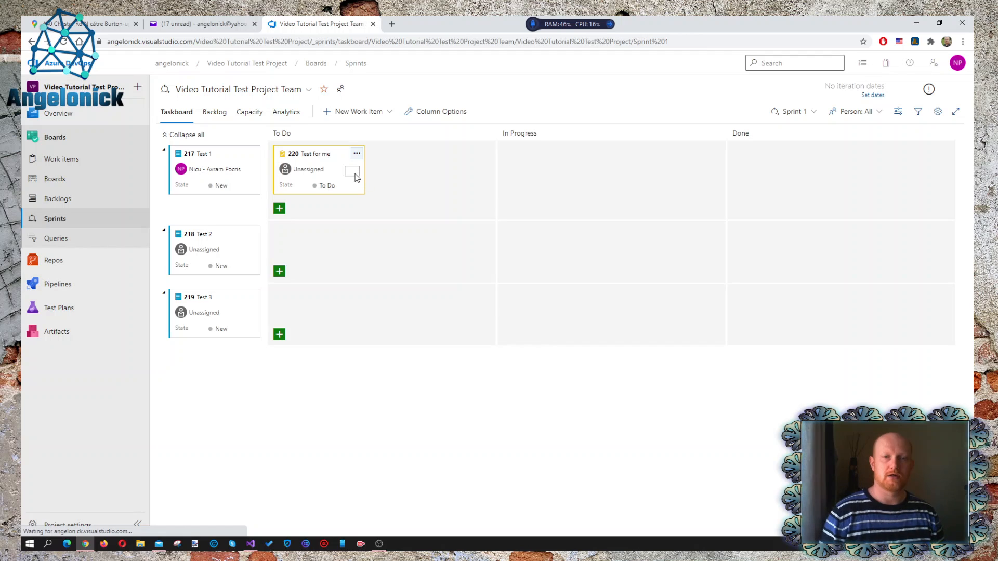
Move the "Test for me" task on the sprint taskboard through In Progress to Done.
left_click_drag(341, 151, 594, 206)
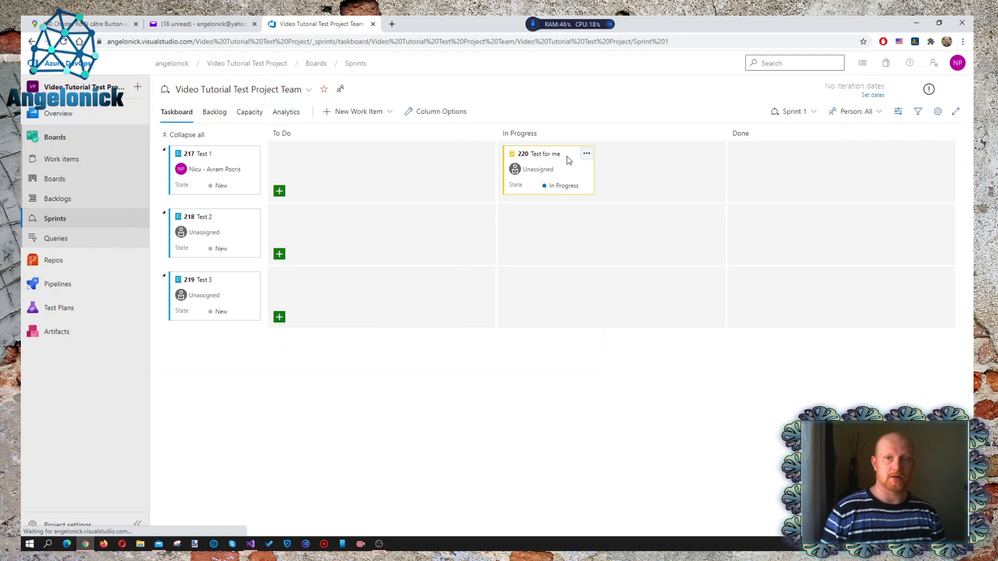
left_click_drag(569, 159, 826, 149)
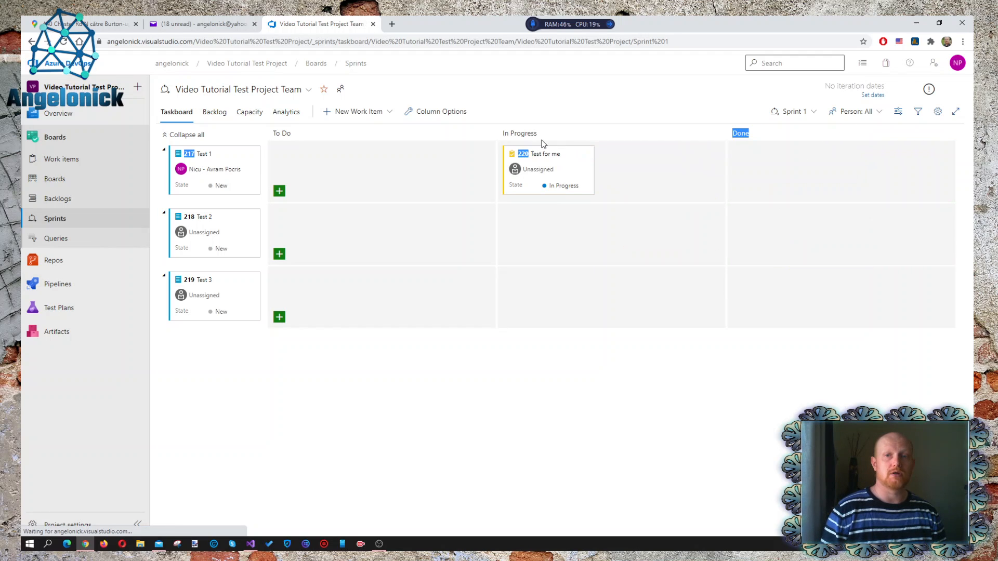
left_click_drag(576, 157, 811, 166)
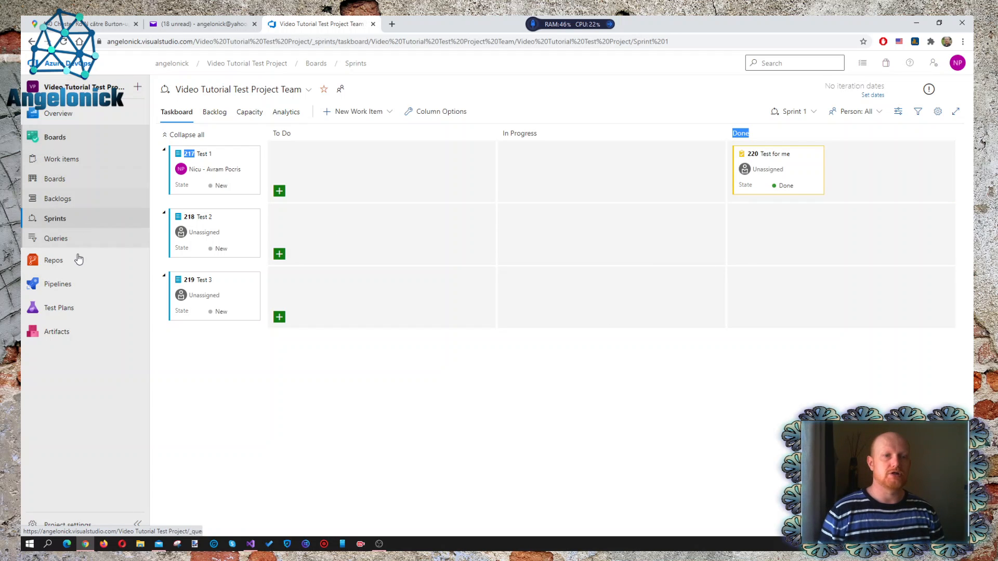
View the project's Queries page and its Repos files page.
left_click(66, 240)
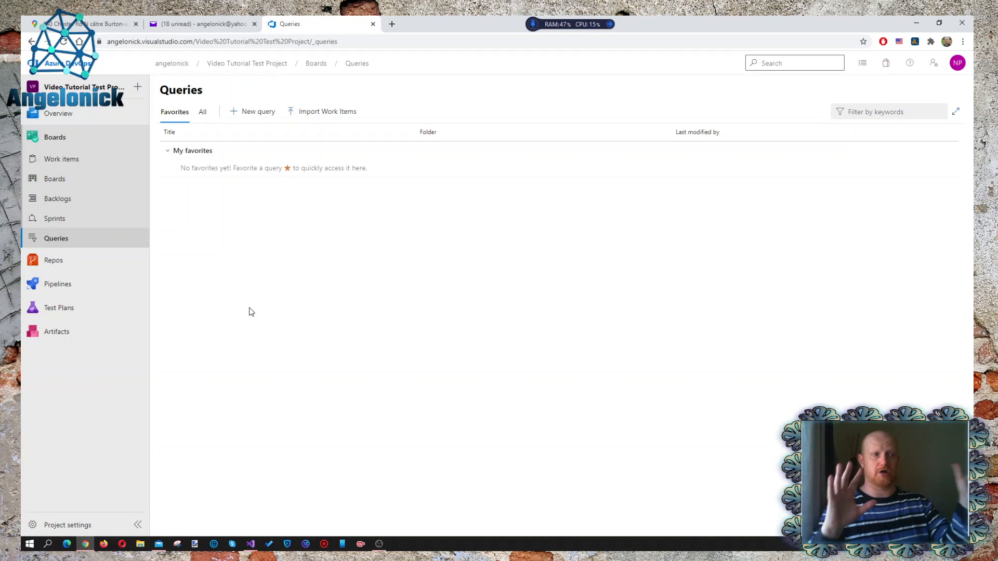
left_click(79, 262)
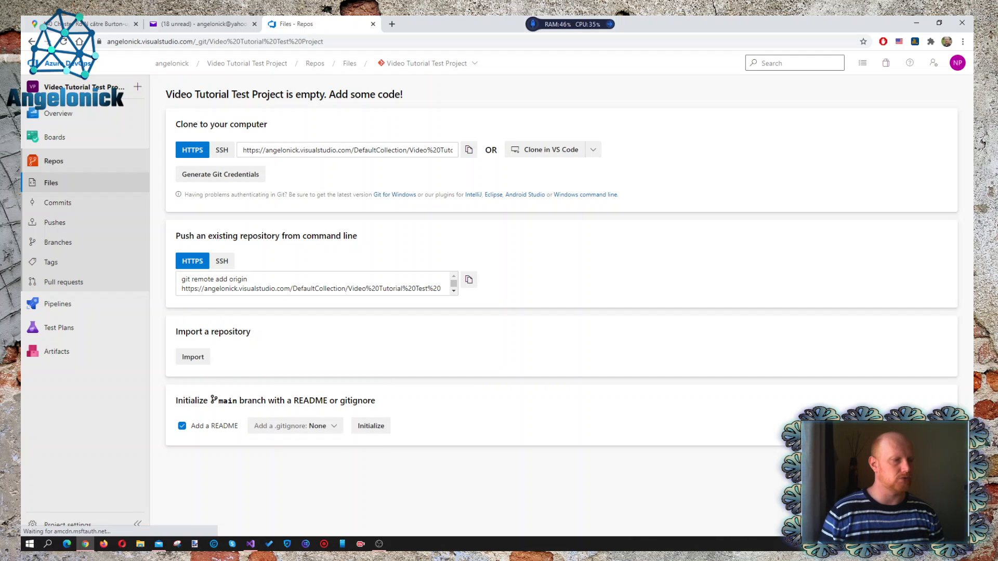
Switch to Visual Studio and start a new project from the C# ASP.NET Core Web App template.
left_click(251, 544)
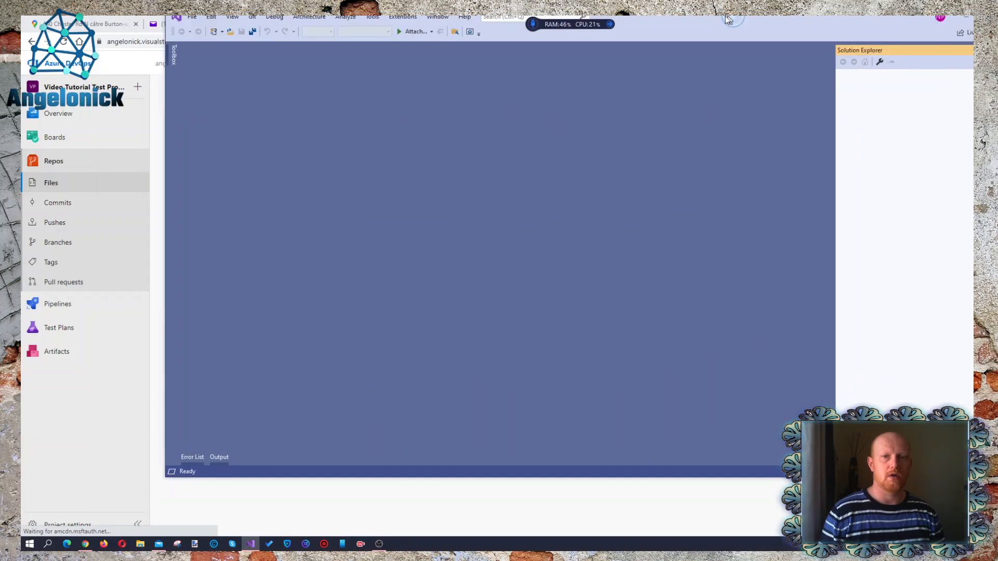
left_click(47, 24)
mouse_move(63, 47)
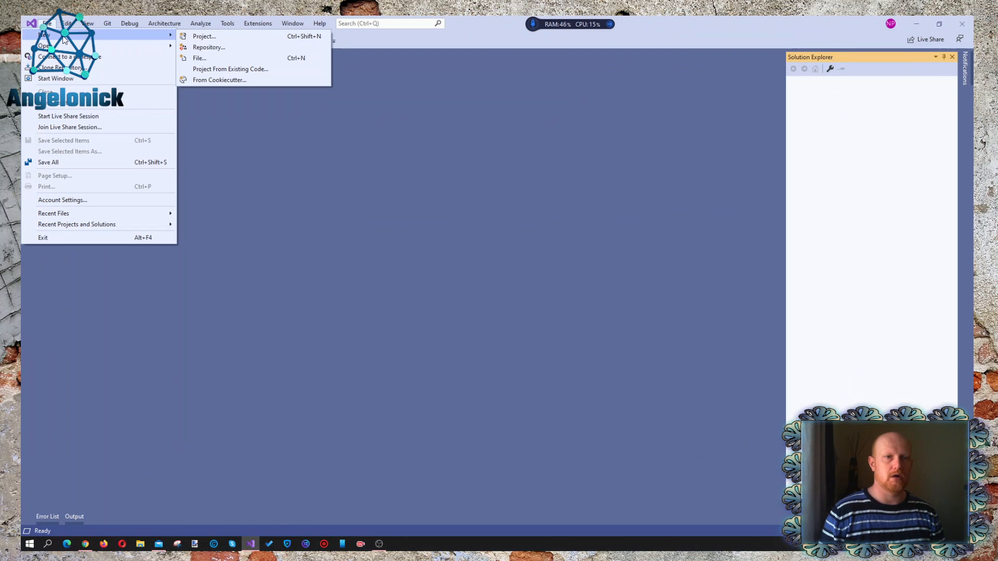
left_click(223, 46)
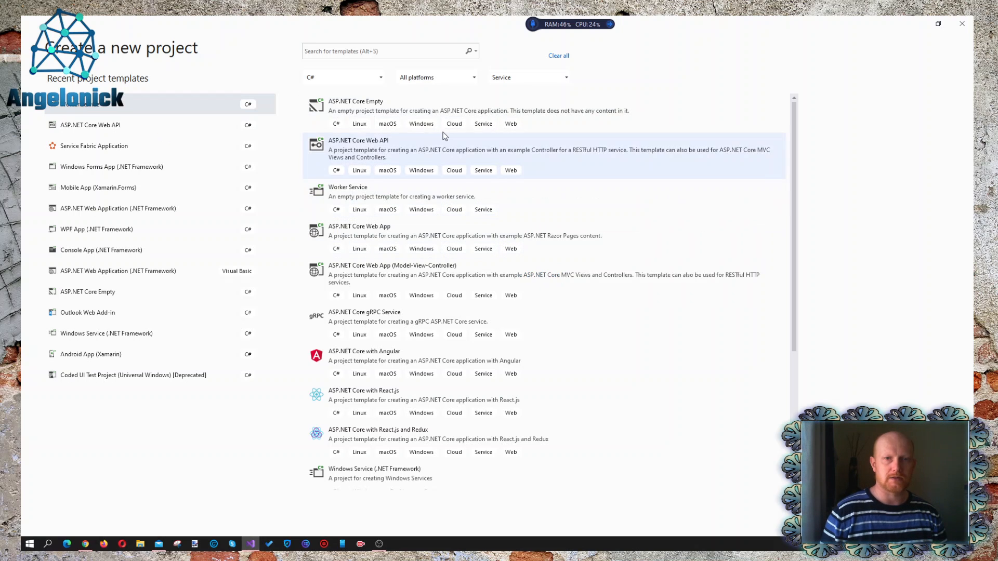
left_click(410, 110)
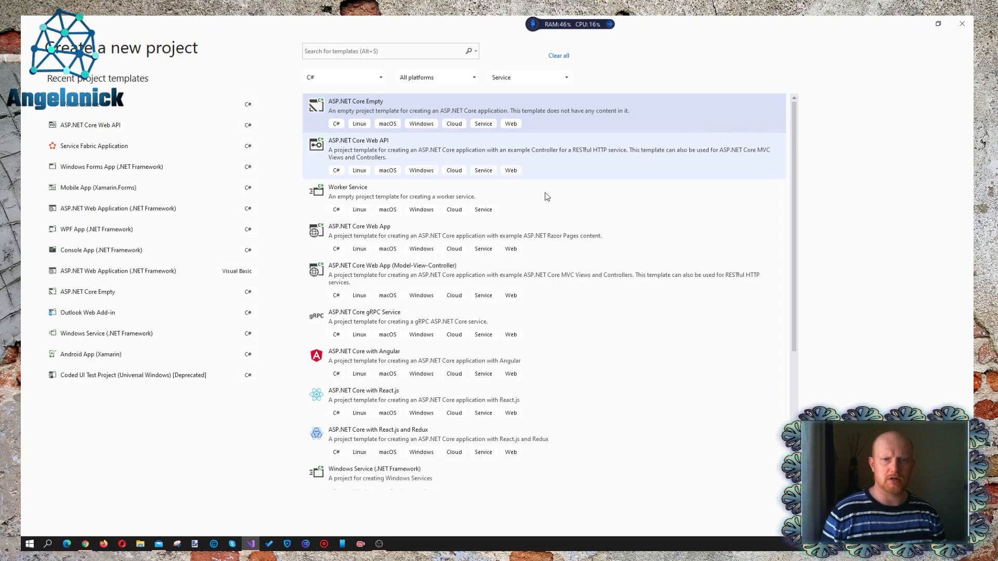
left_click(543, 236)
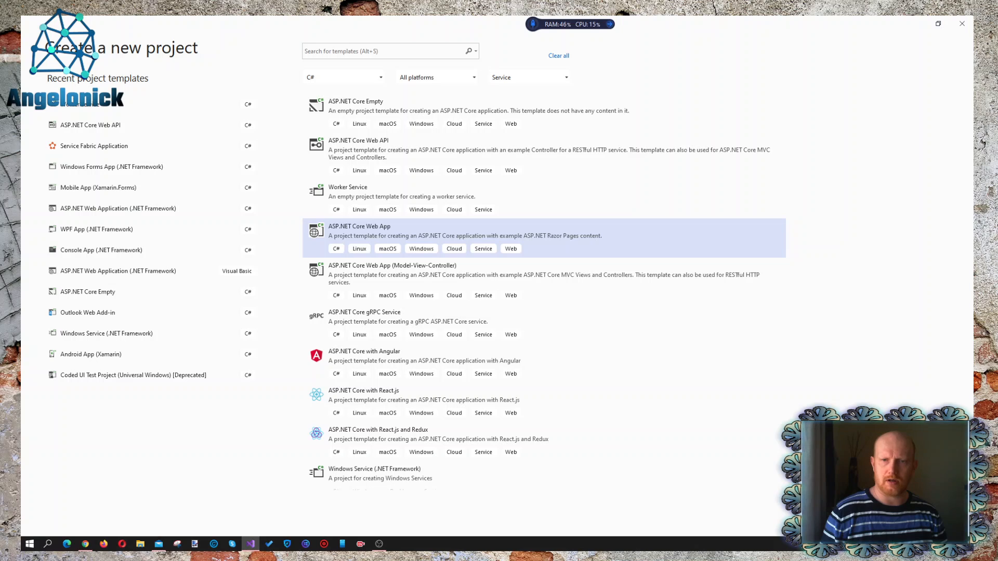
left_click(931, 515)
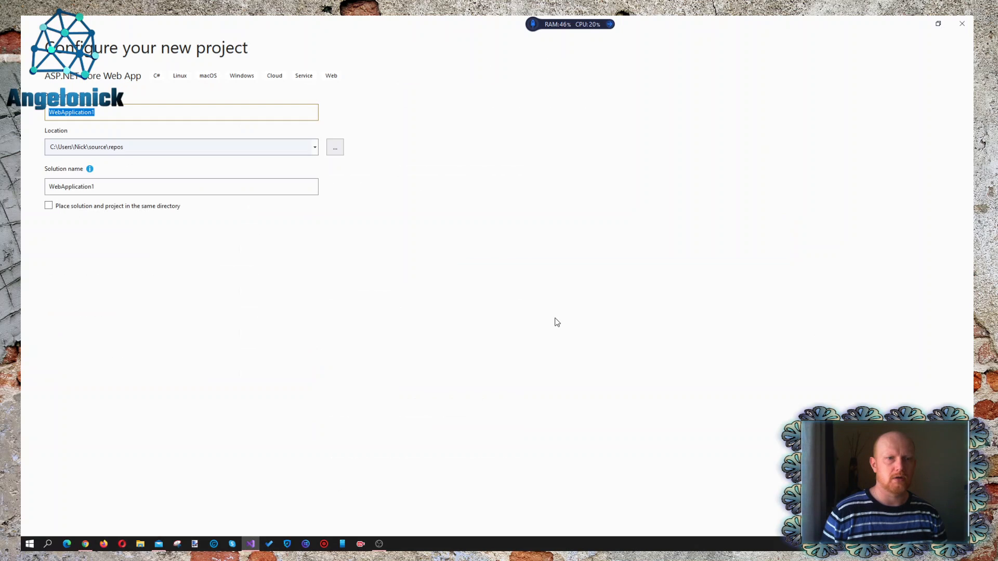
Set the new project's location to D:\Projects and create it with .NET Core 3.1 as the target framework.
left_click(311, 147)
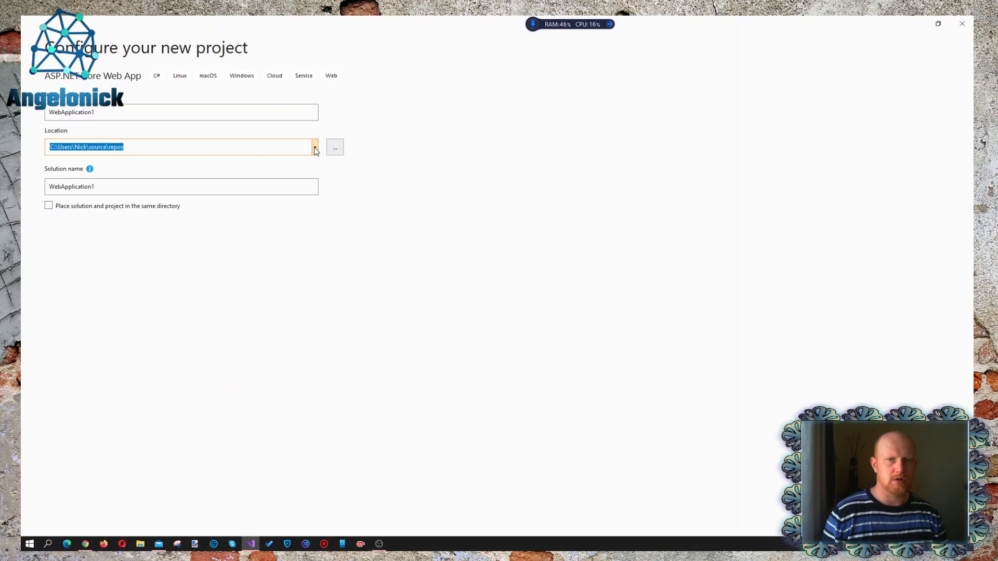
left_click(315, 147)
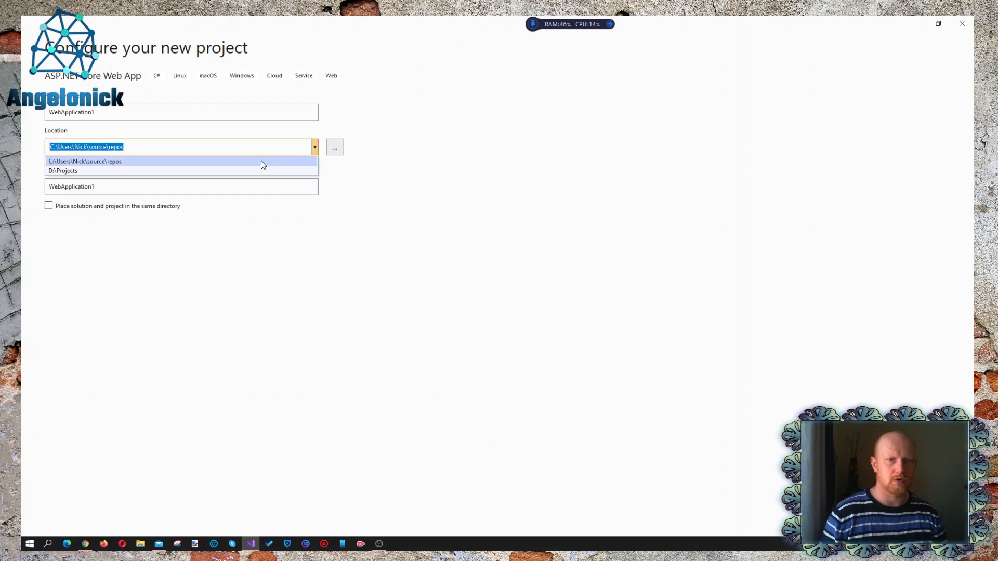
left_click(241, 170)
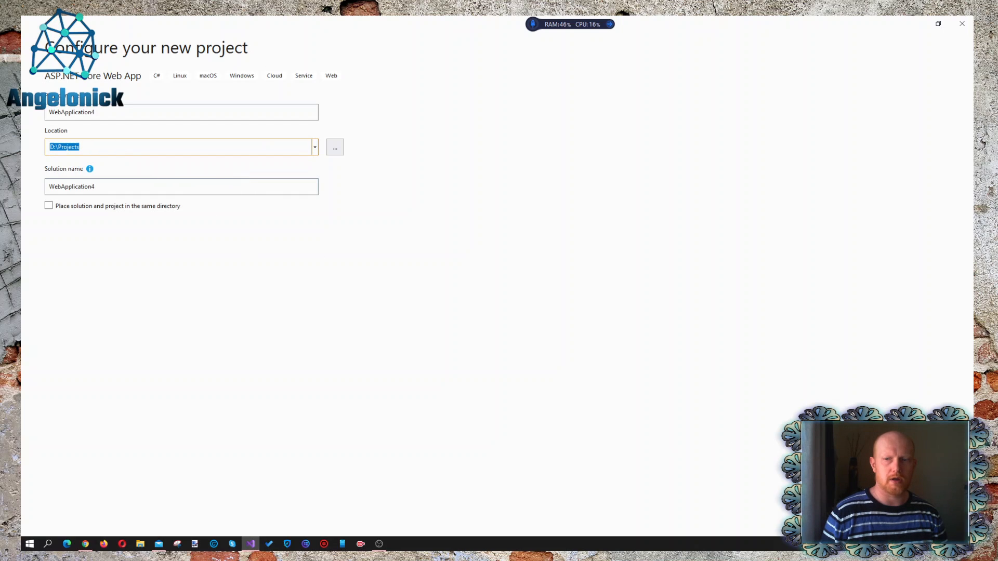
key("Return")
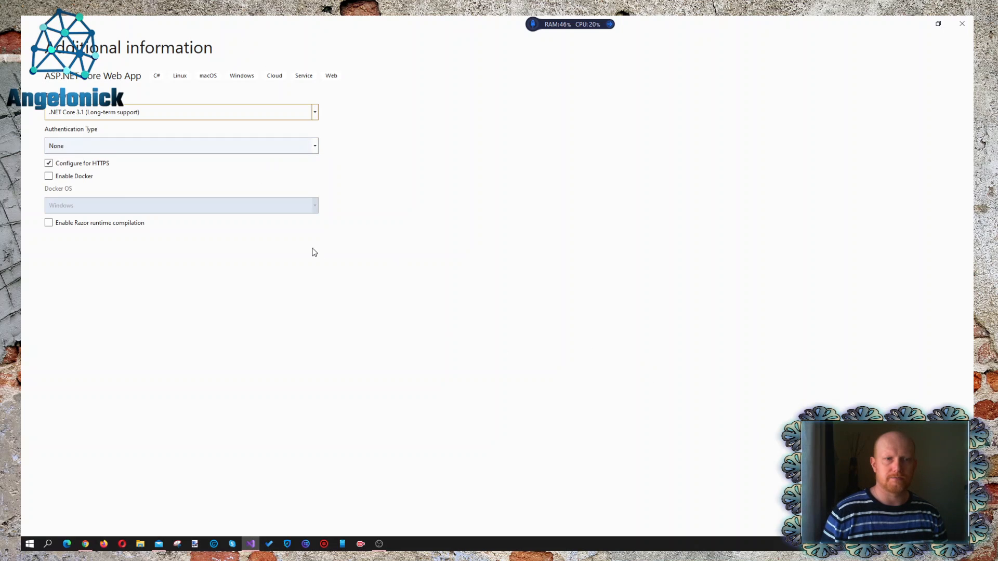
left_click(58, 161)
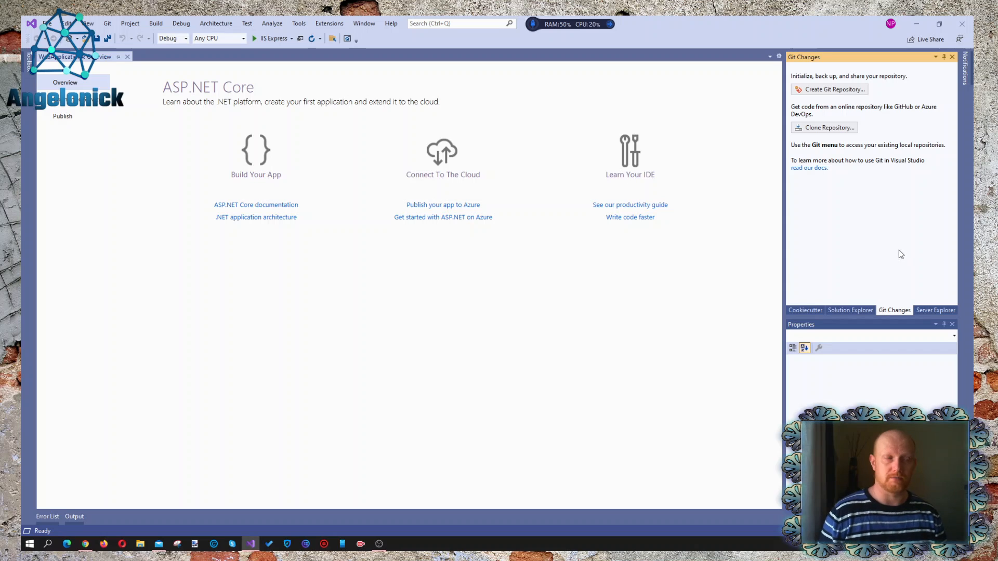
Look through the Server Explorer, Solution Explorer, Cookiecutter and Git Changes views of the new project.
left_click(927, 311)
left_click(894, 311)
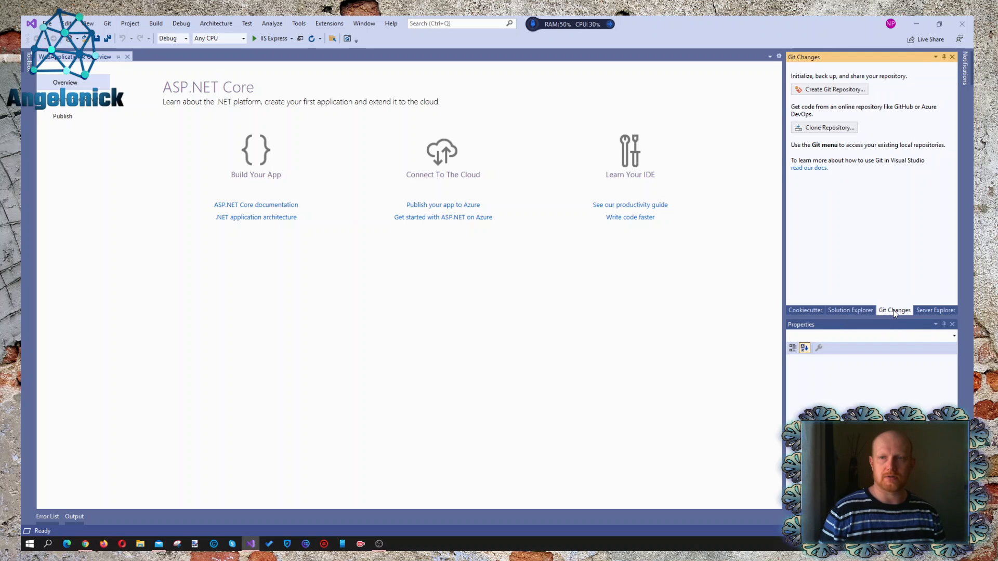
left_click(850, 311)
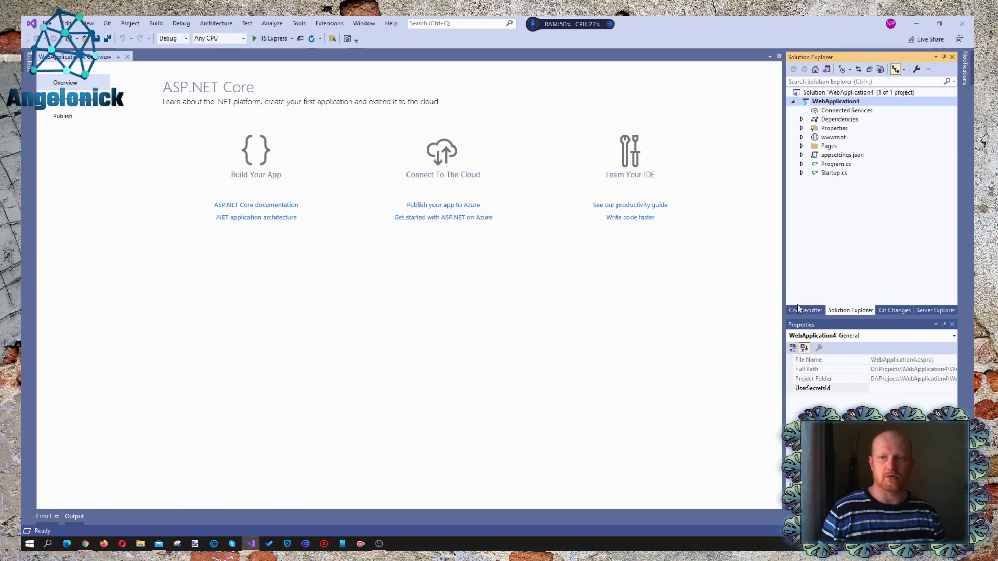
left_click(803, 310)
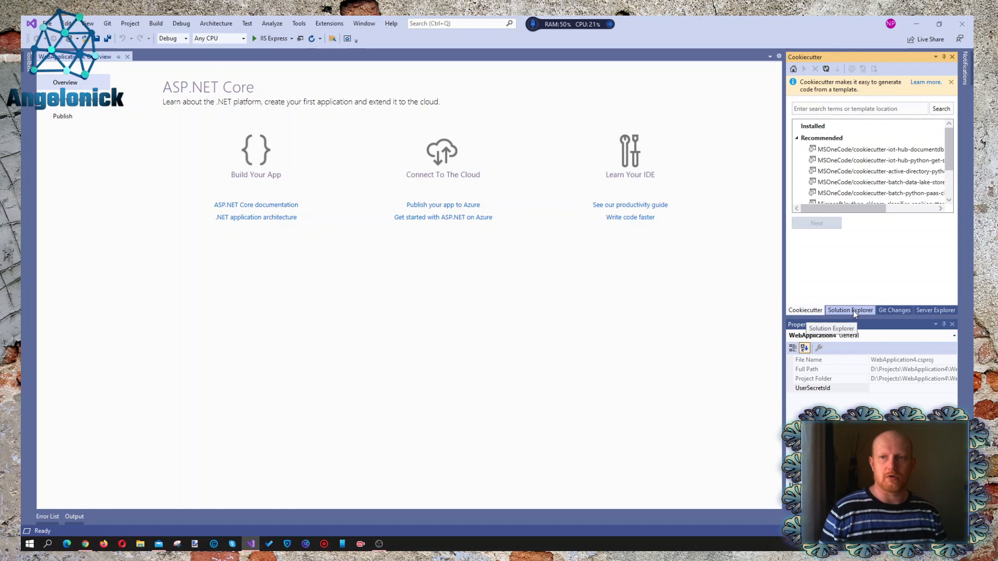
left_click(853, 310)
left_click(882, 310)
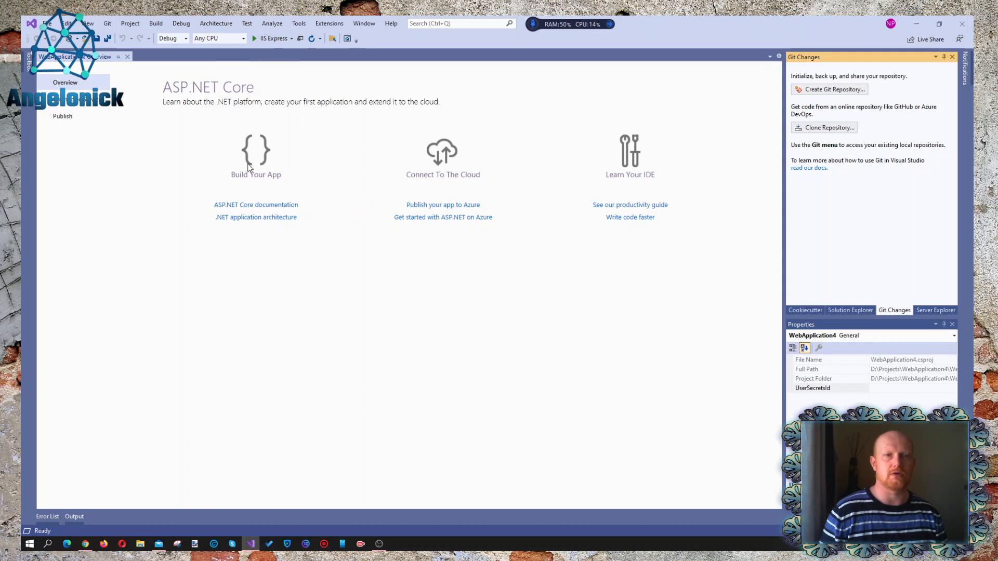
Open Visual Studio's Clone a repository dialog and copy the HTTPS clone URL of the Video Tutorial Test Project repository from Azure DevOps.
left_click(106, 23)
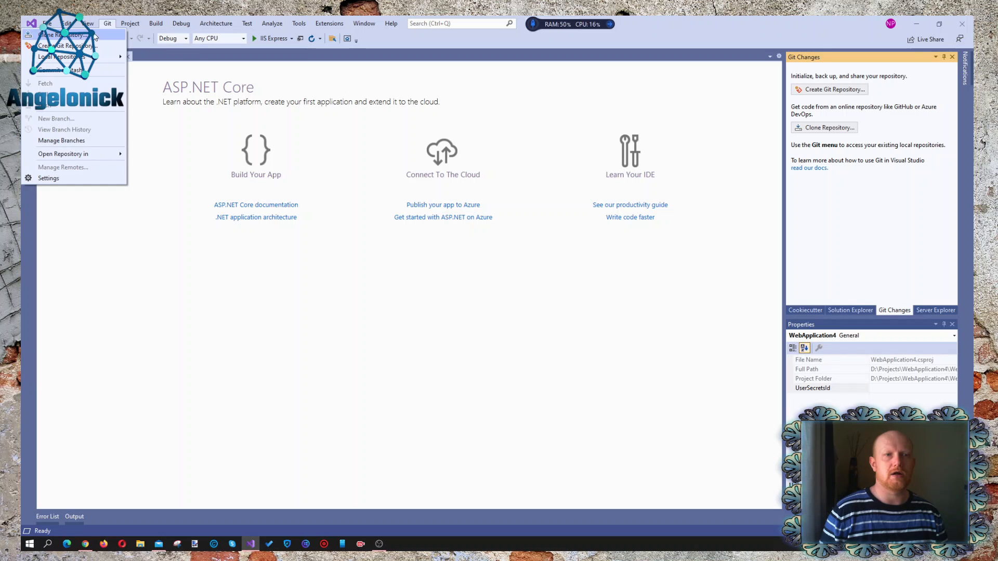
left_click(95, 35)
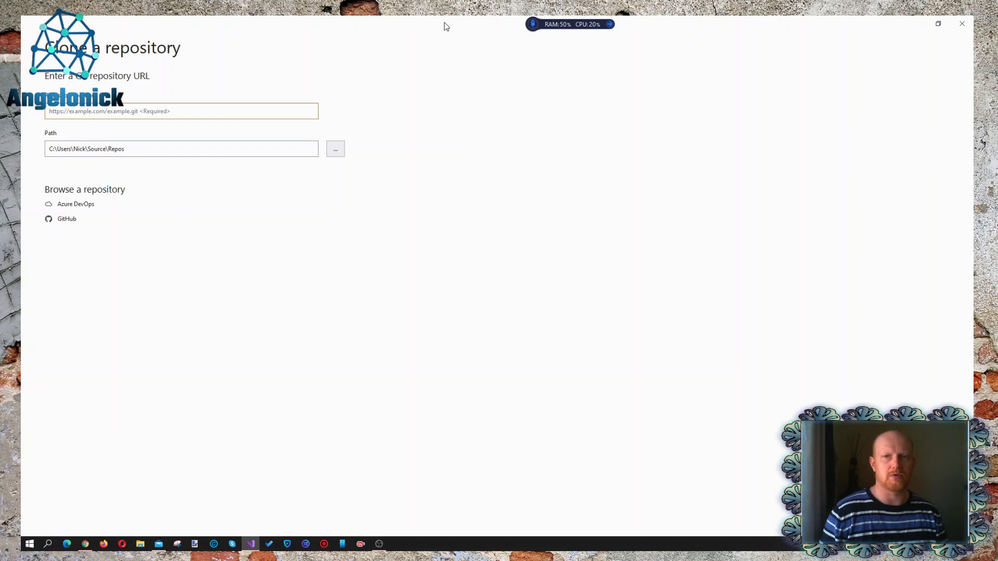
mouse_move(429, 28)
left_mouse_down()
mouse_move(22, 191)
mouse_move(474, 110)
mouse_move(480, 101)
left_mouse_up()
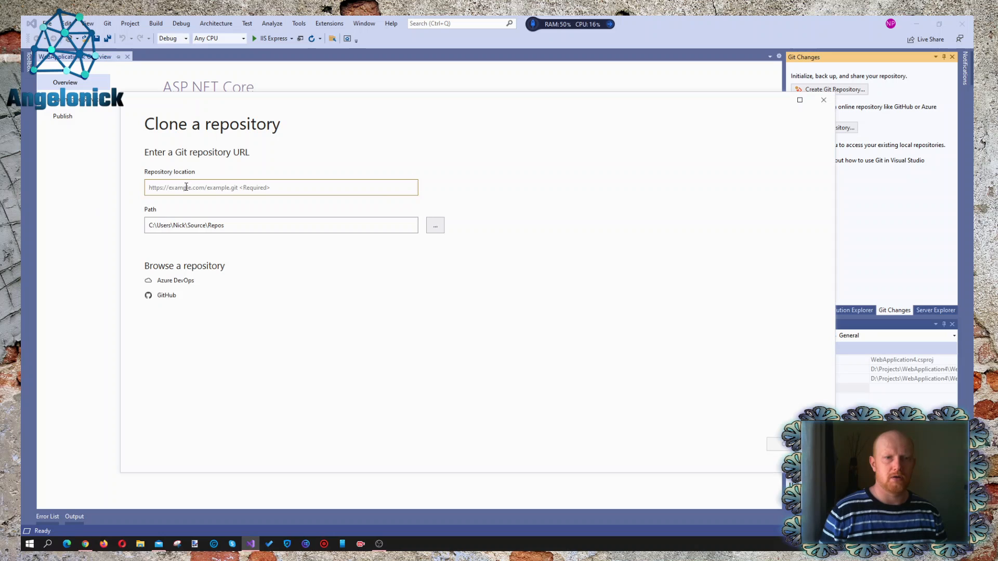
left_click(86, 546)
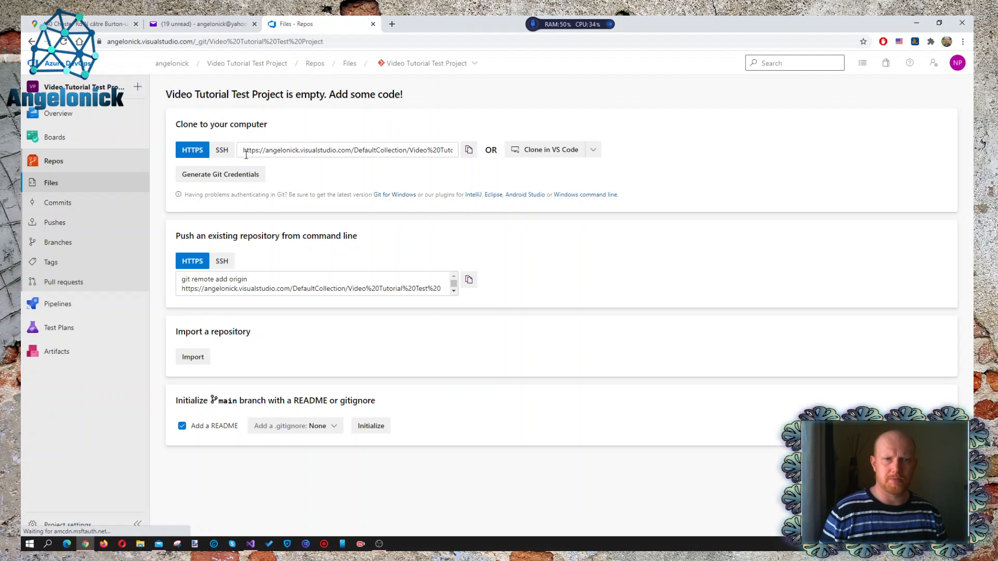
left_click(423, 150)
left_click(468, 150)
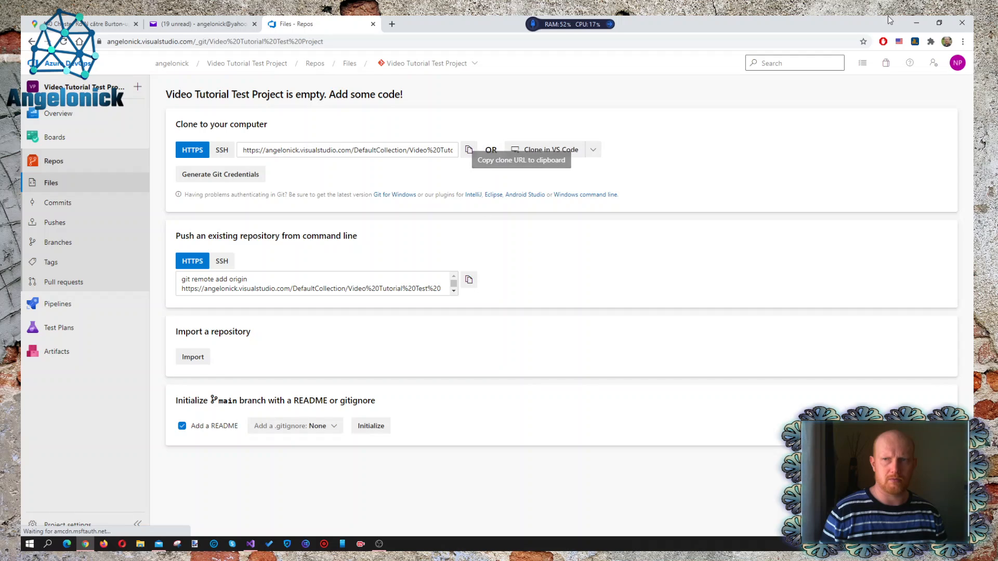
Back in Visual Studio, paste the clone URL as the repository location, try to clone the repository, and dismiss the account sign-in.
left_click(916, 23)
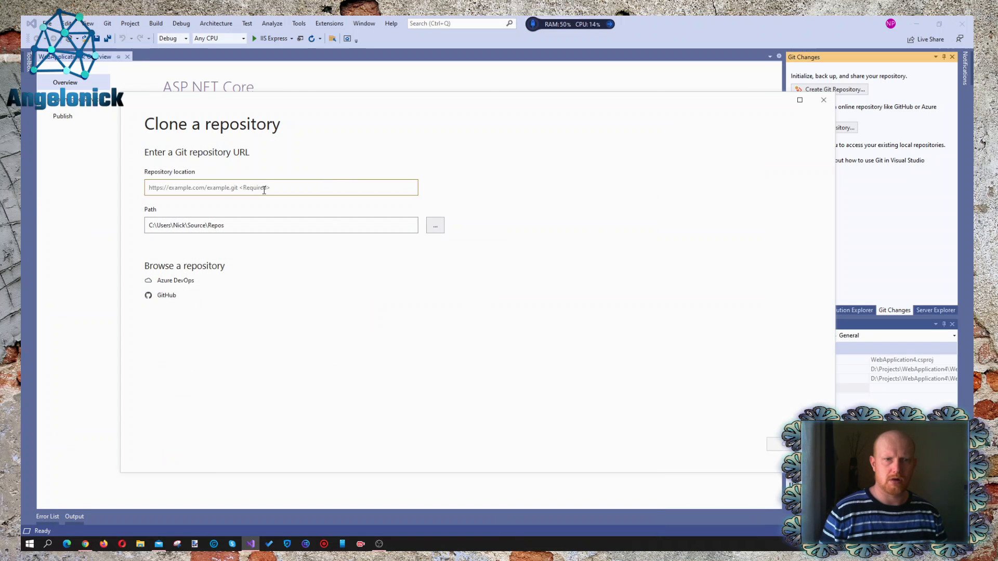
key("ctrl+v")
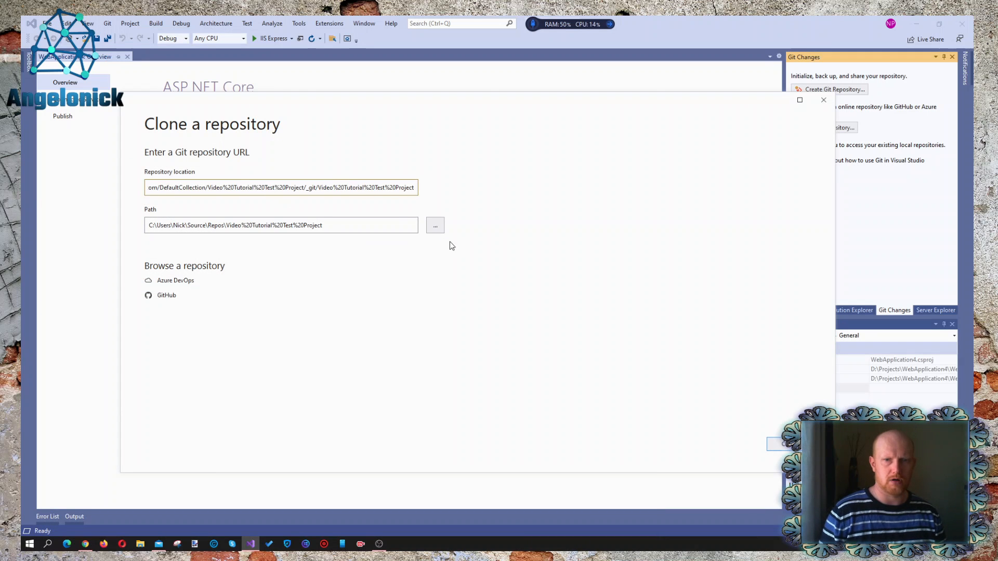
left_click(404, 225)
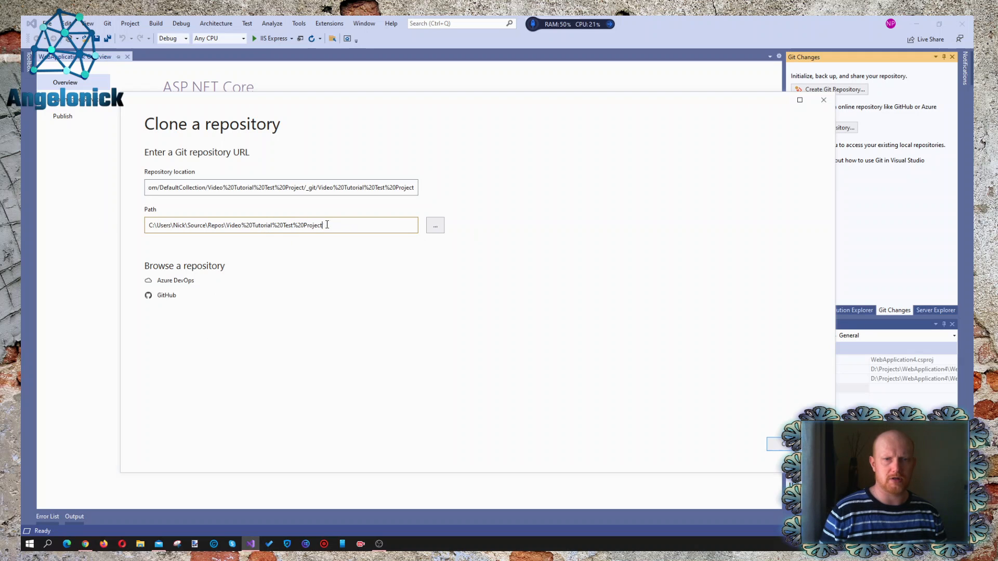
left_click(780, 449)
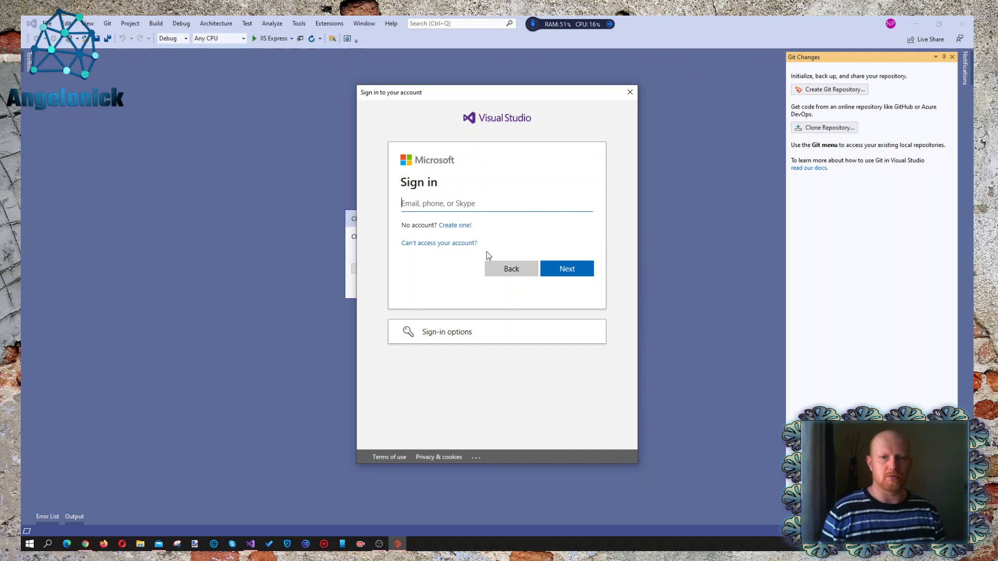
left_click(631, 92)
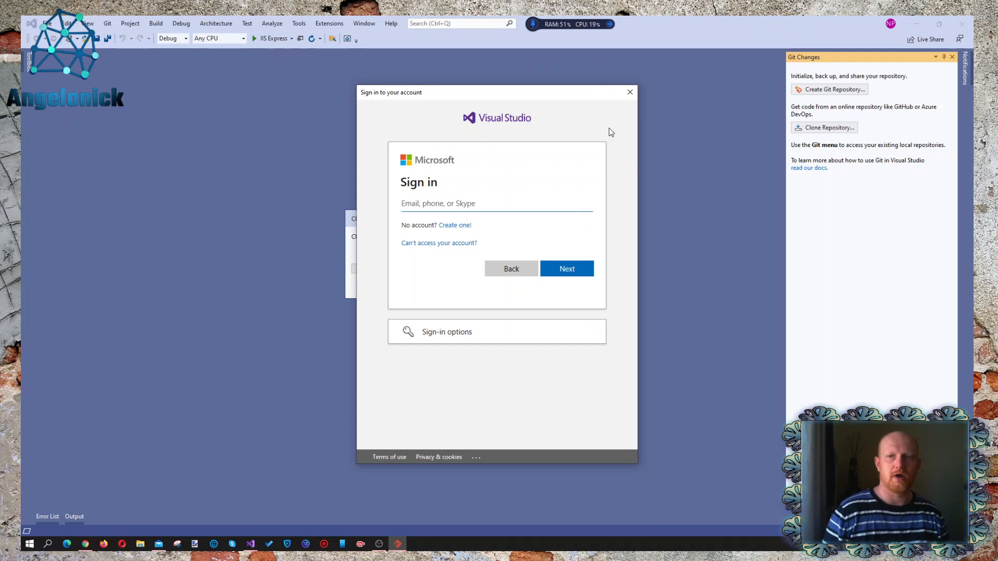
left_click(629, 94)
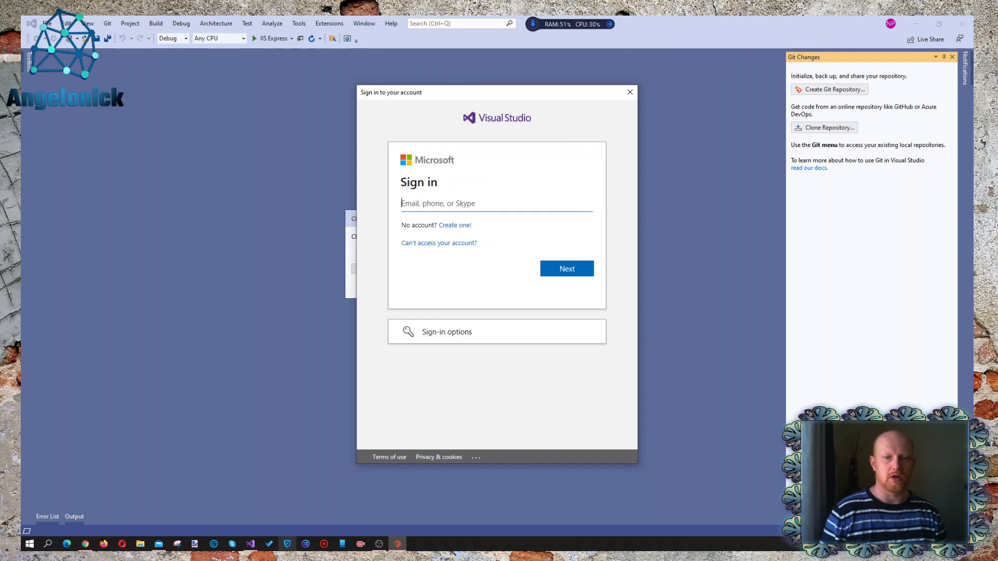
Switch to Azure DevOps in the browser and view the Commits, Pushes, Branches and Pull requests pages of the repository.
left_click(87, 549)
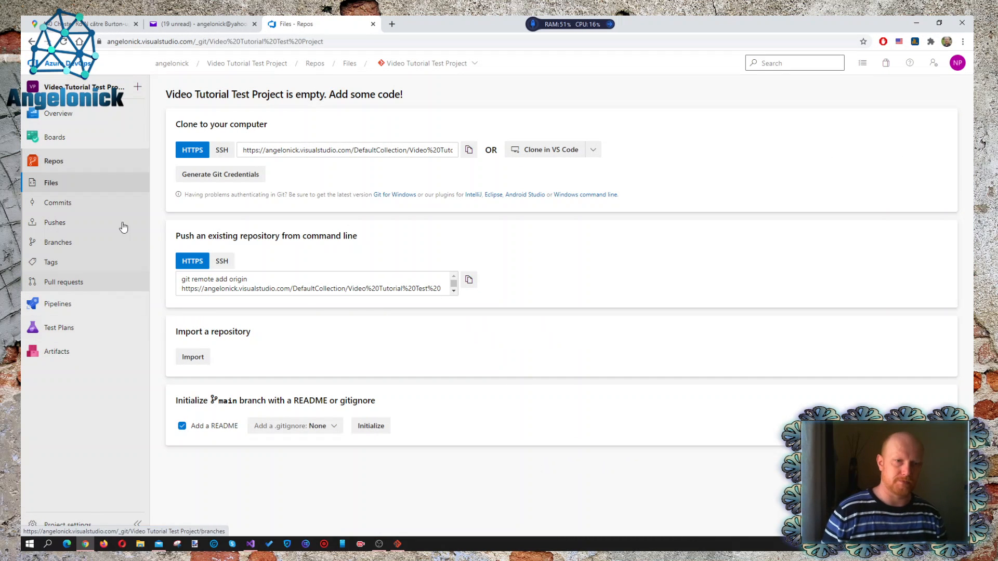
left_click(74, 206)
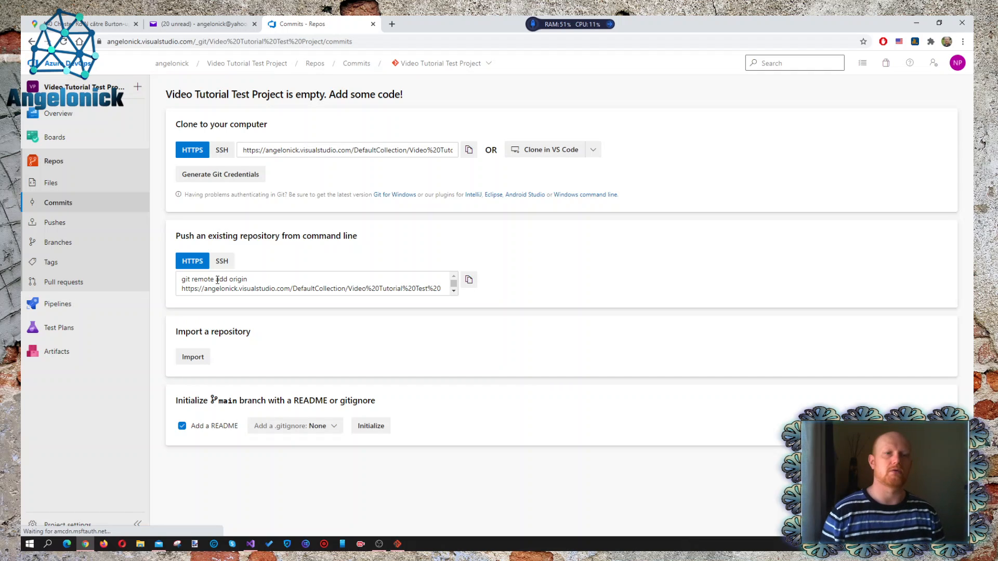
left_click(87, 230)
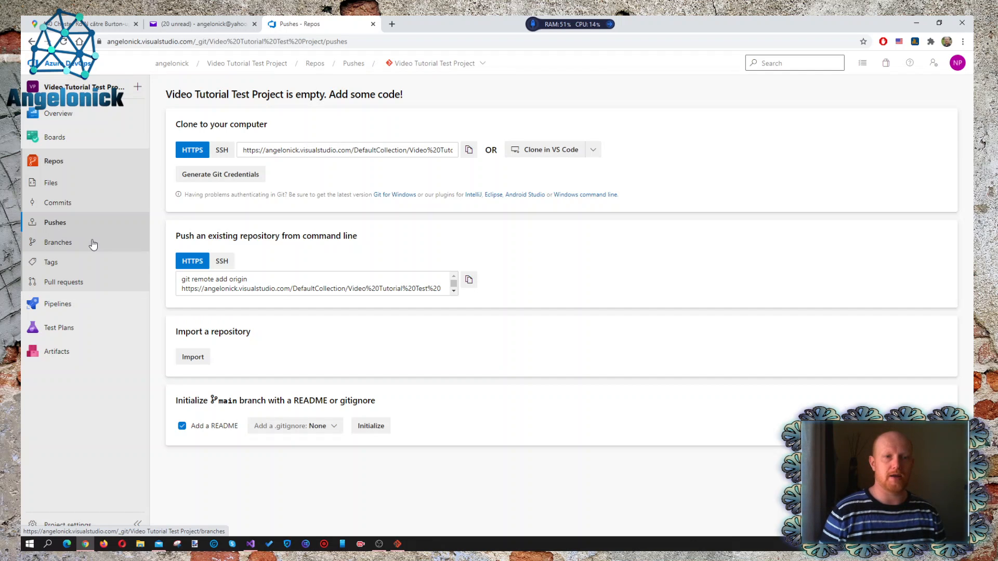
left_click(94, 240)
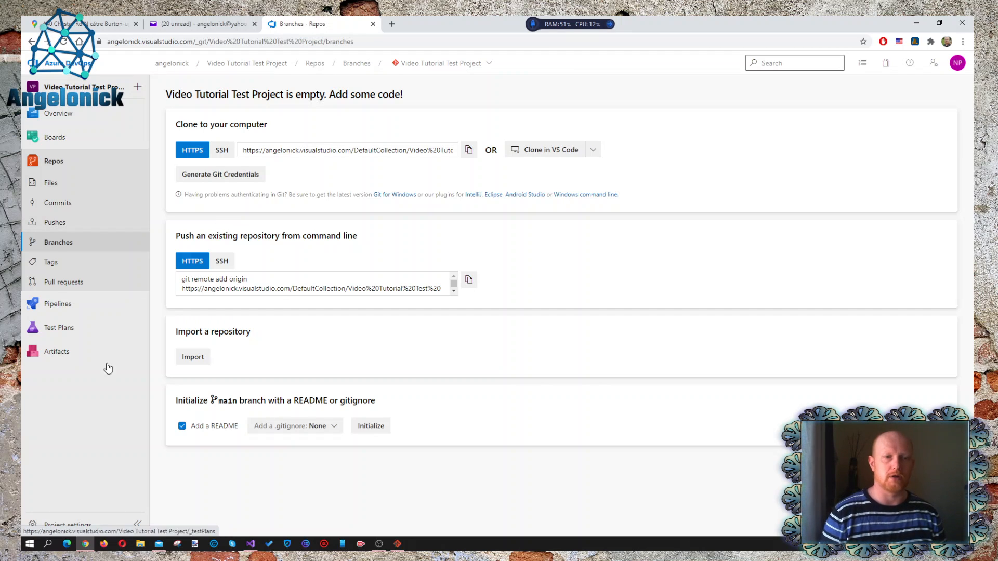
left_click(101, 284)
mouse_move(102, 298)
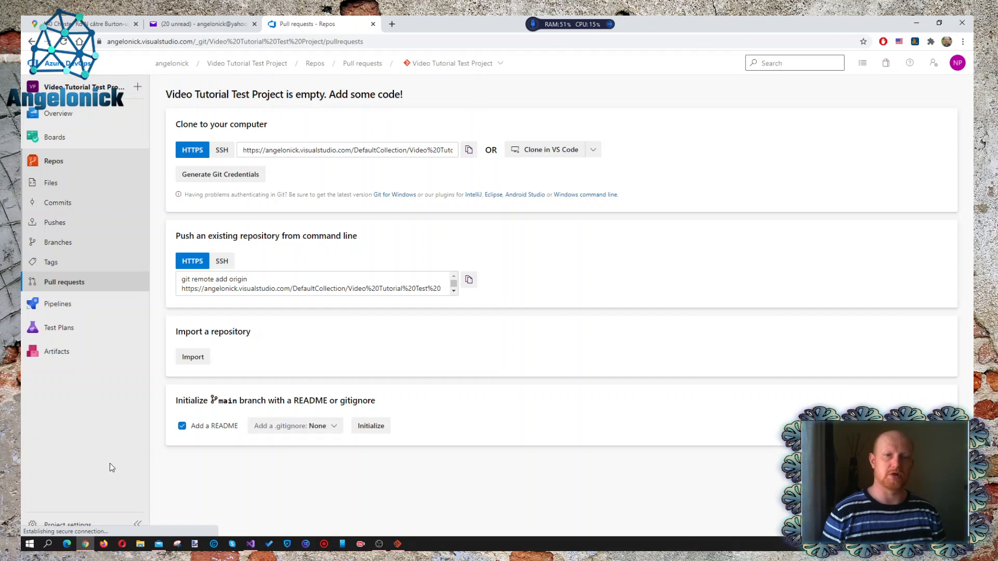
Look through the new pipeline wizard, choosing Azure Repos Git as the code source and checking the repository project filter.
left_click(78, 305)
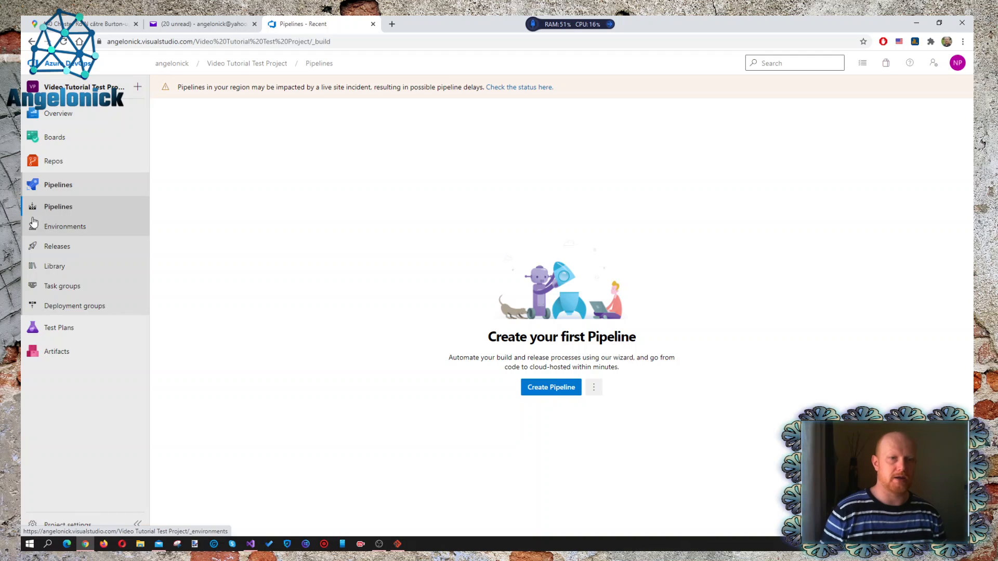
left_click(538, 392)
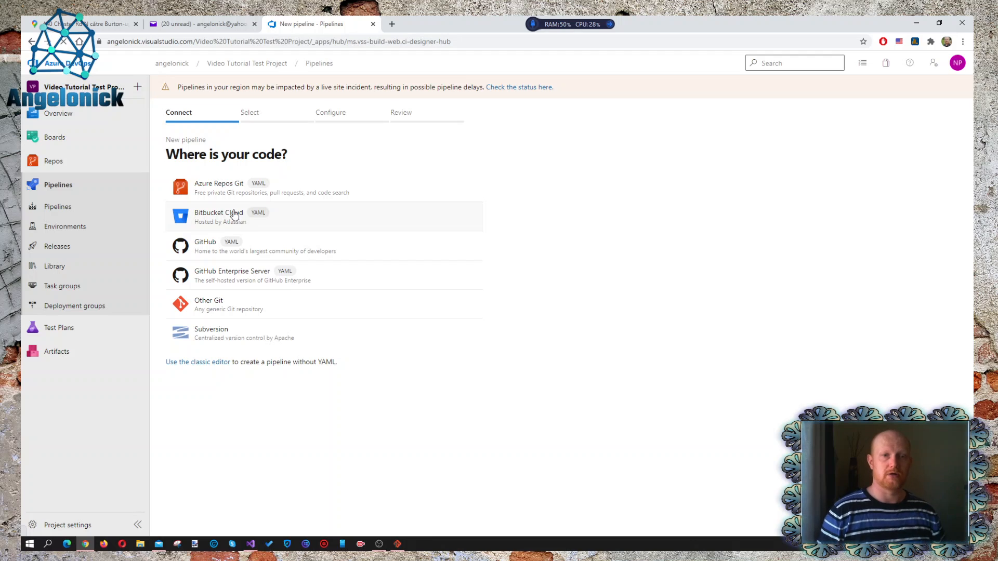
left_click(225, 189)
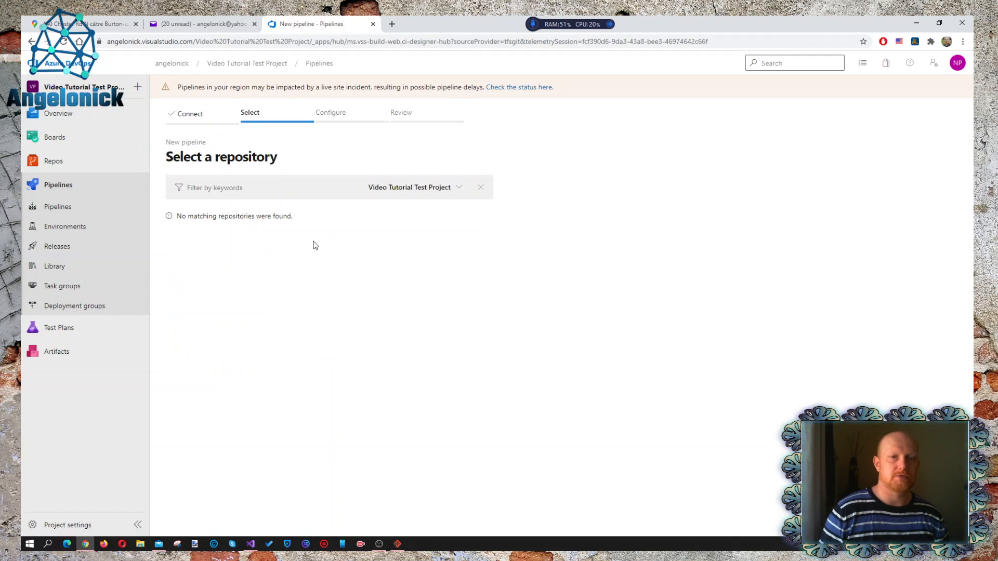
left_click(439, 192)
left_click(439, 192)
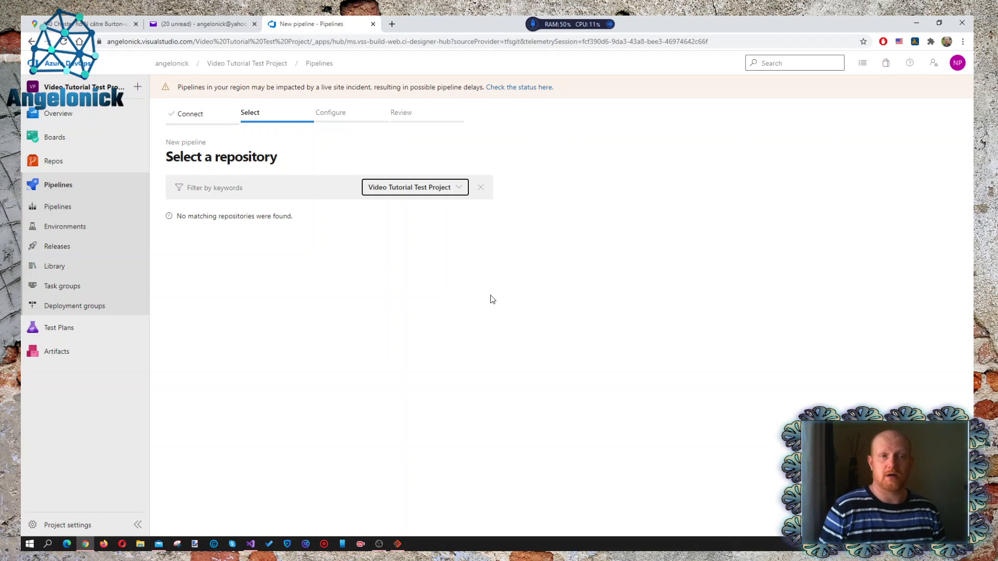
View the project's Environments, Releases and Task groups pages under Pipelines, and its Test Plans page.
left_click(133, 232)
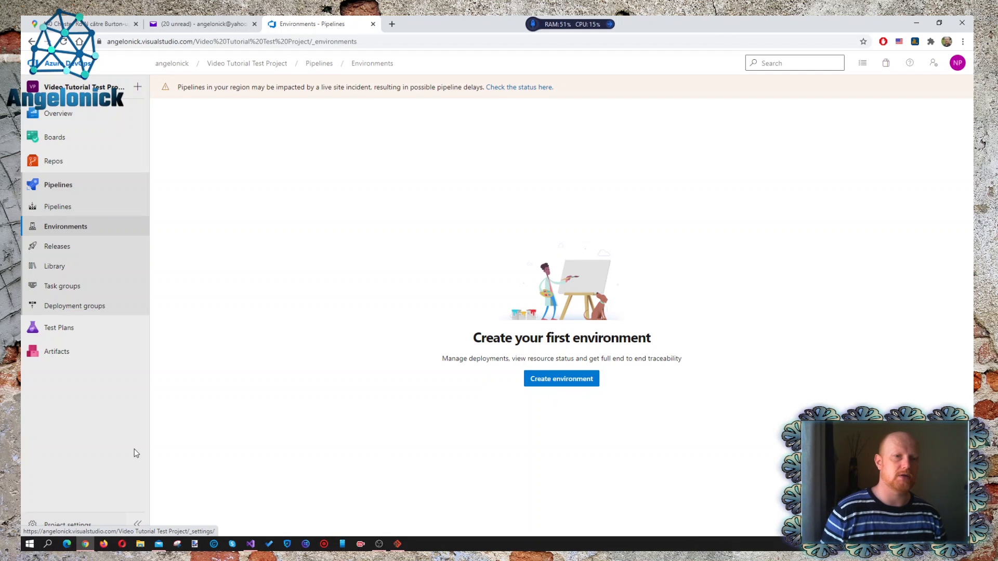
left_click(57, 247)
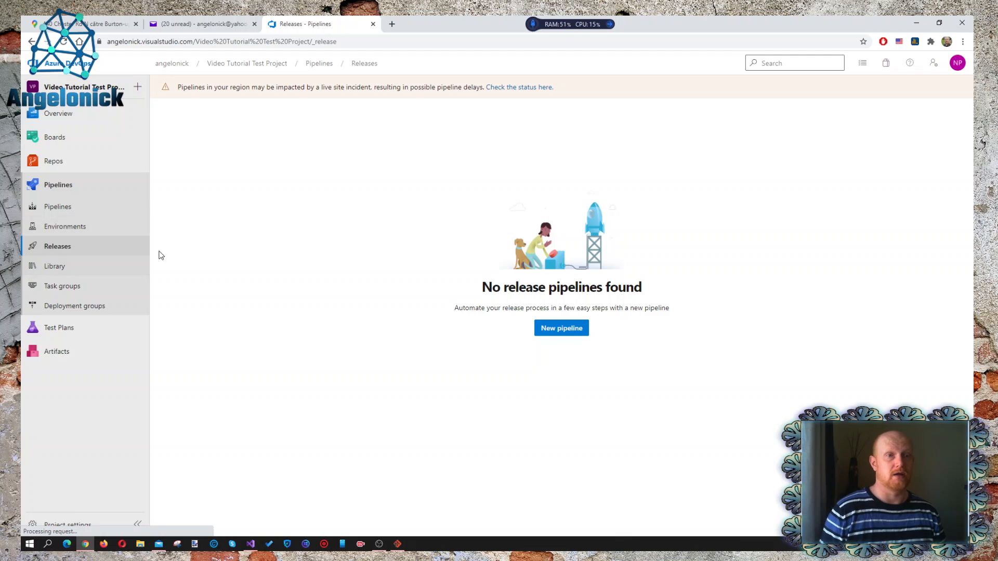
mouse_move(58, 166)
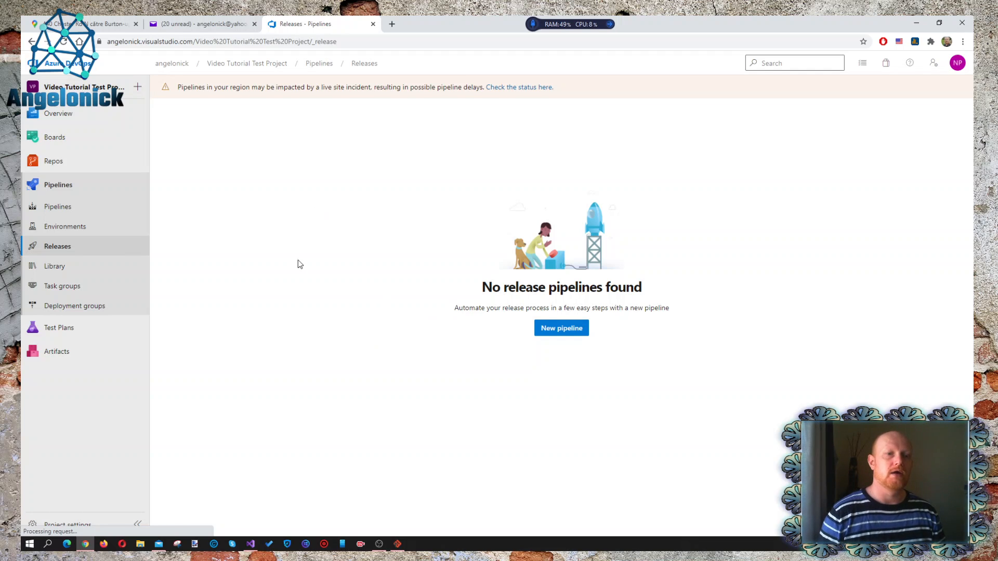
left_click(77, 287)
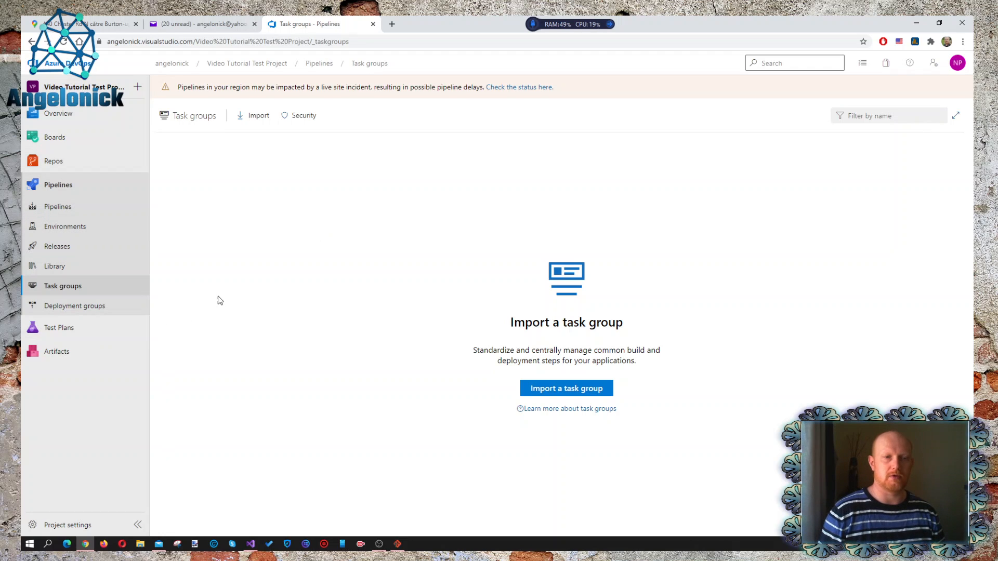
left_click(56, 329)
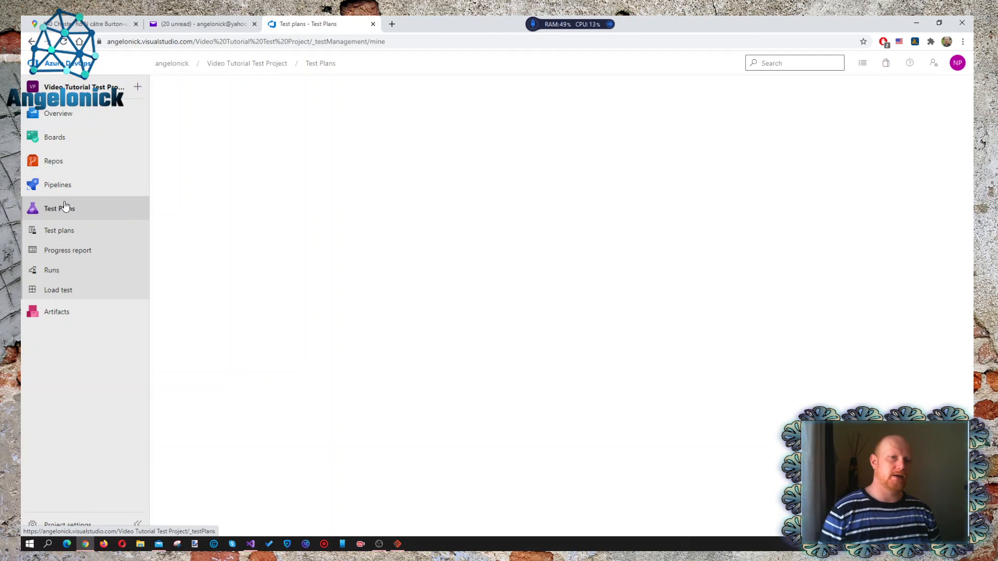
left_click(60, 230)
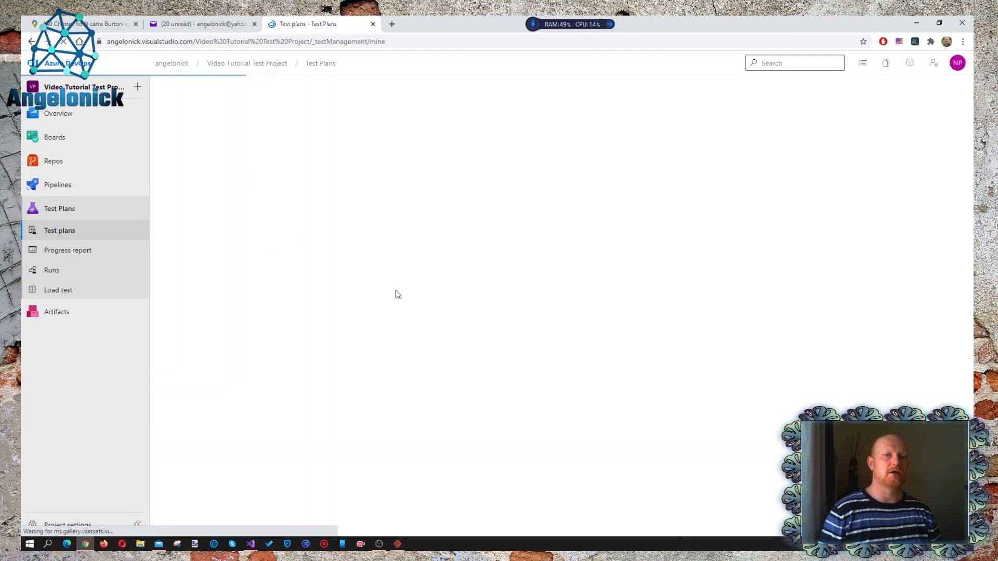
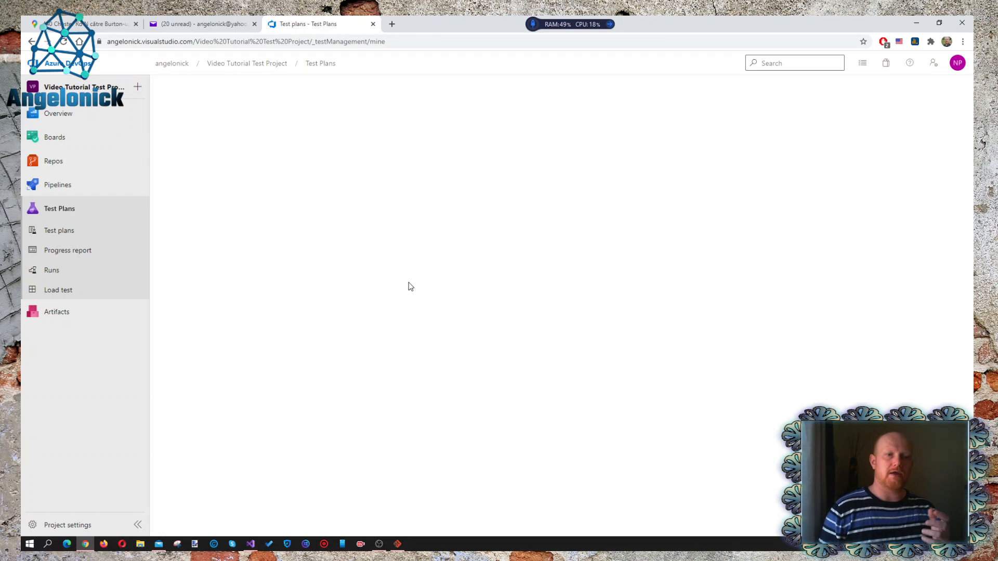
key("alt+Tab")
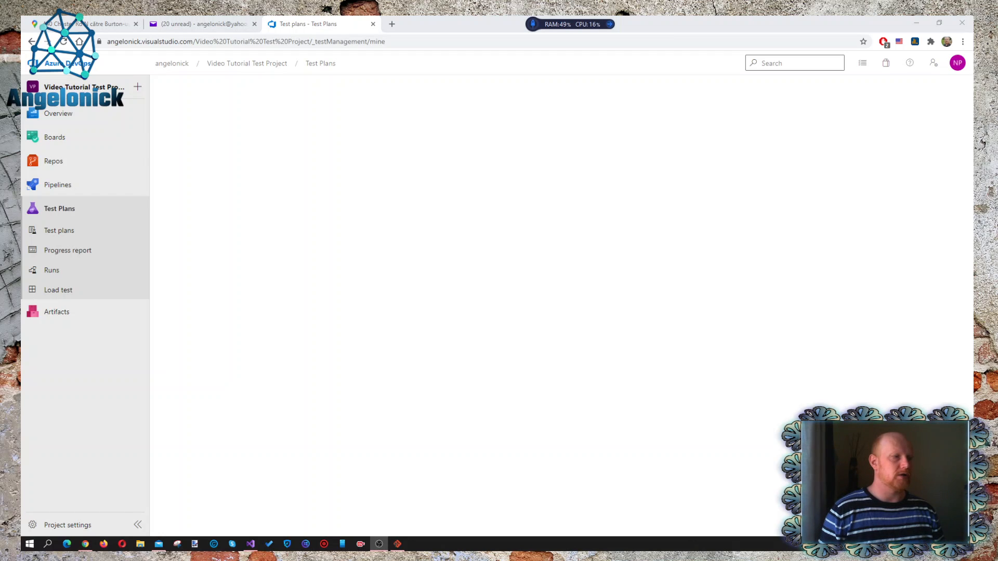